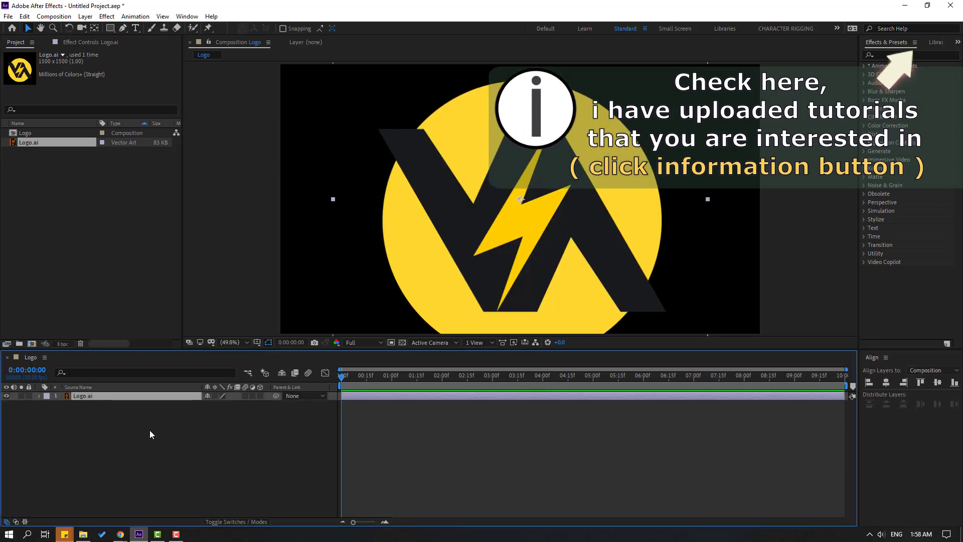
Reveal Logo.ai's Scale and scrub it down to 32% so the logo sits small and centred.
key("s")
left_click_drag(219, 407, 179, 412)
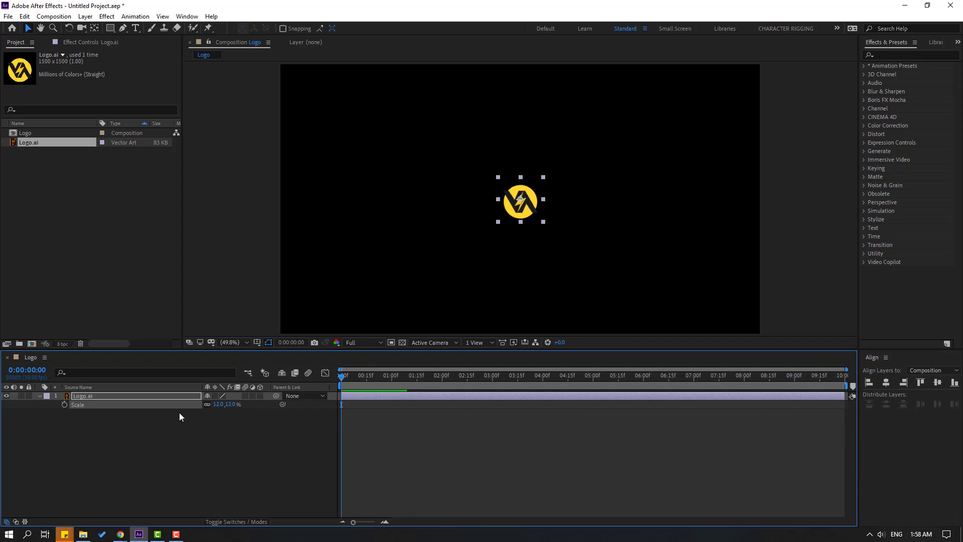
Create a new solid named BG and move it below the logo layer.
left_click(40, 396)
left_click(98, 434)
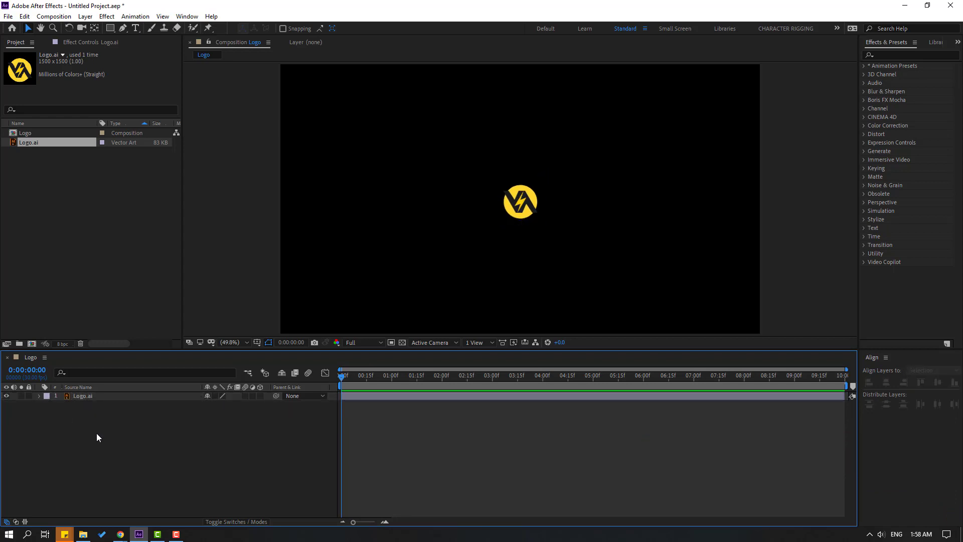
right_click(107, 435)
mouse_move(170, 321)
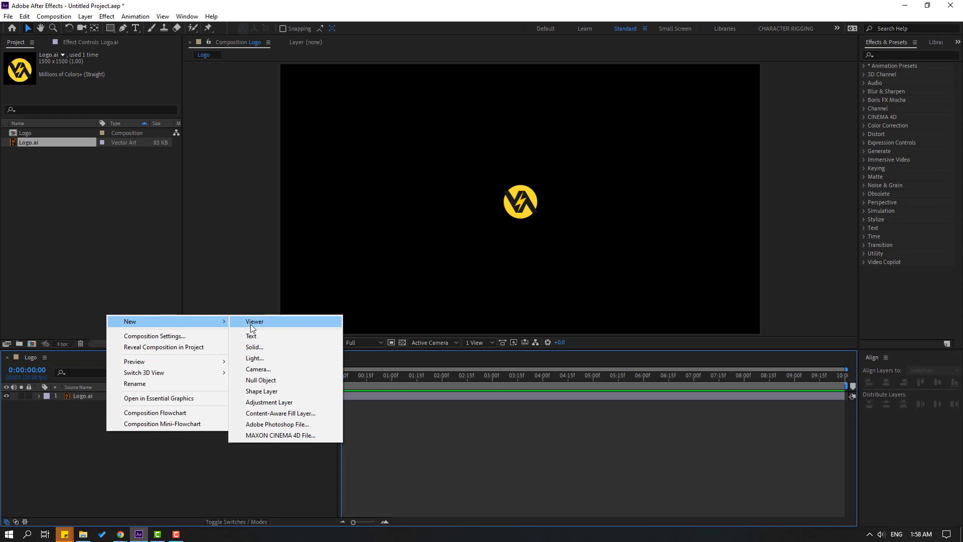
left_click(258, 347)
type("BG")
left_click(386, 438)
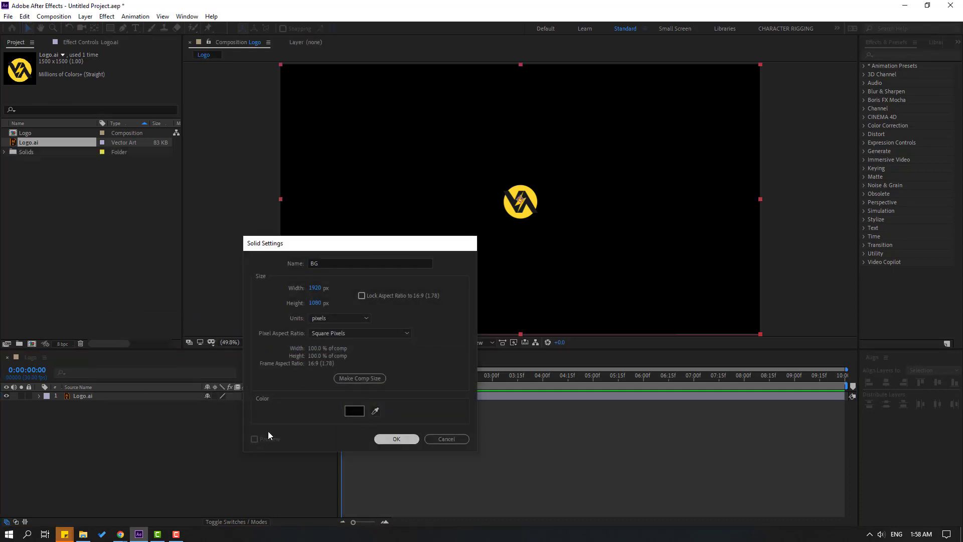
left_click_drag(90, 396, 93, 416)
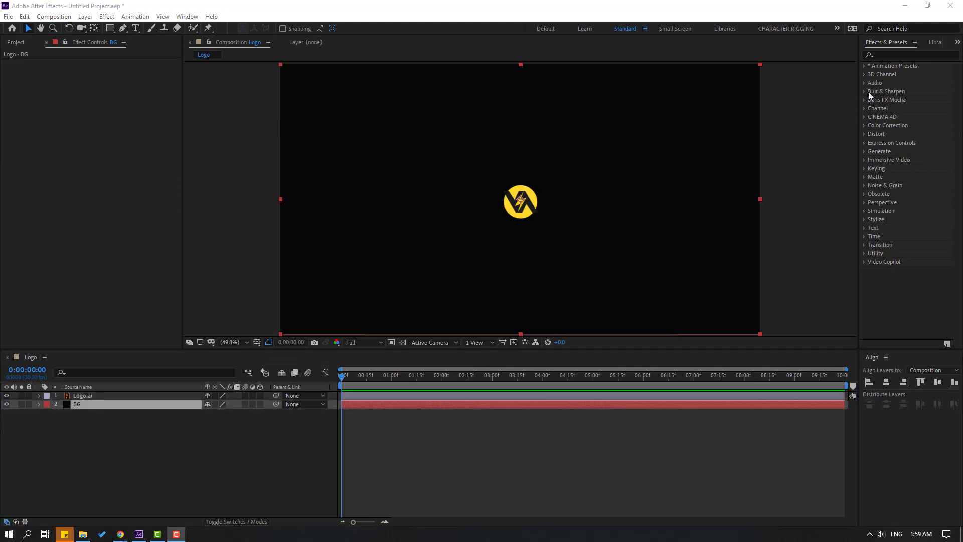
Apply a Fill effect to BG with near-white colour F8F8F8 and lock the layer.
left_click(893, 55)
type("fill")
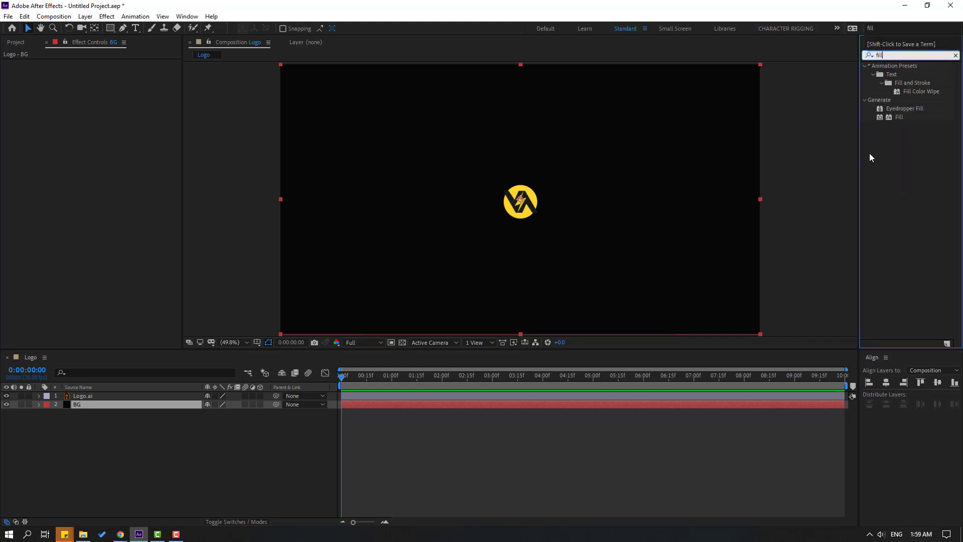
left_click_drag(898, 117, 68, 405)
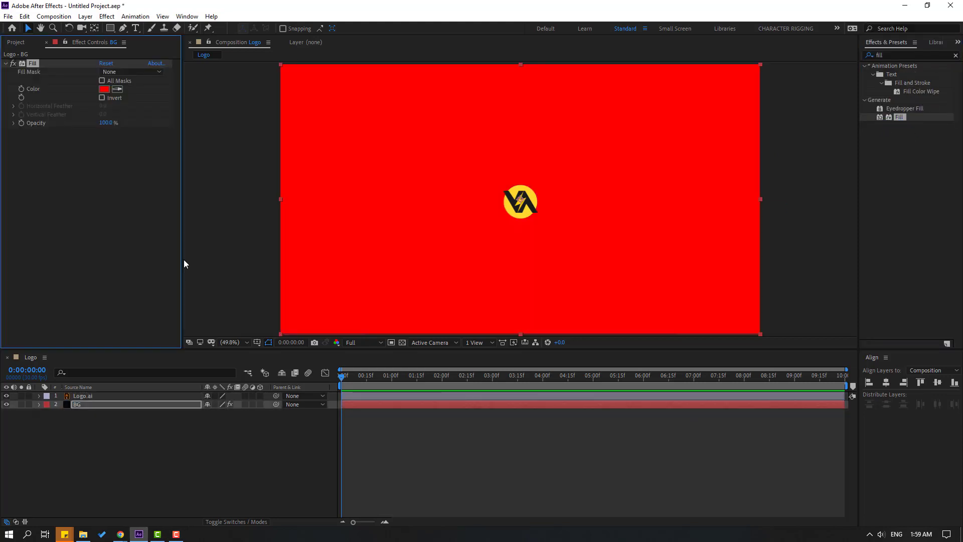
left_click(104, 88)
left_click_drag(406, 346, 337, 322)
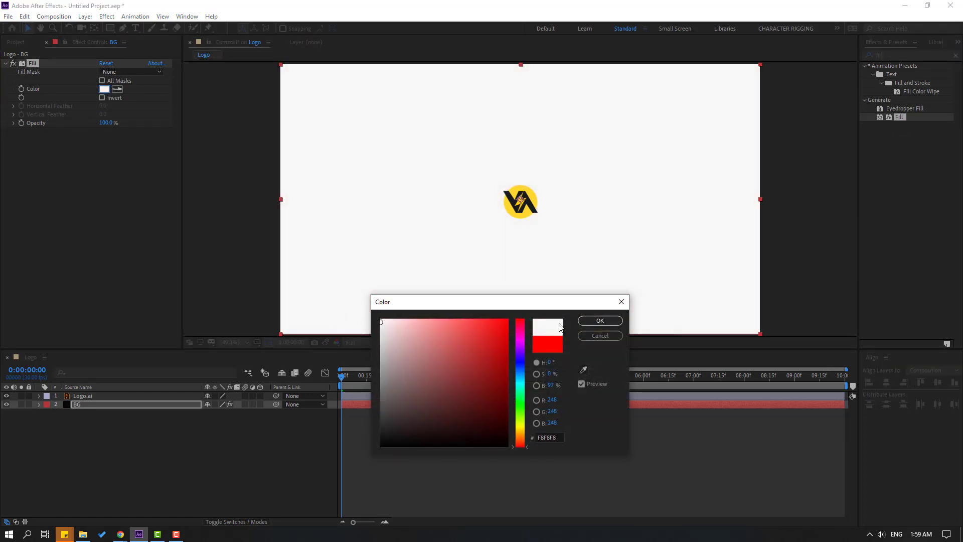
left_click(599, 320)
left_click(28, 404)
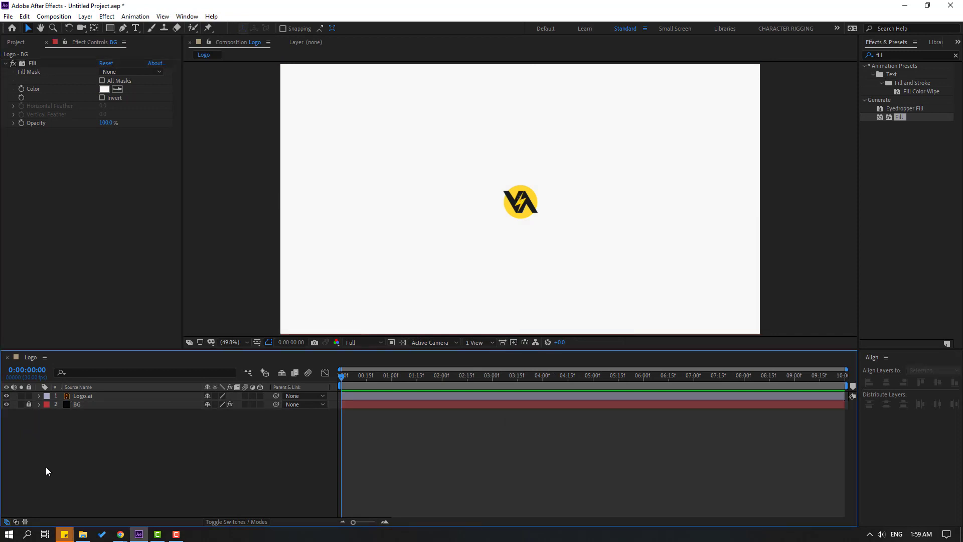
left_click(112, 32)
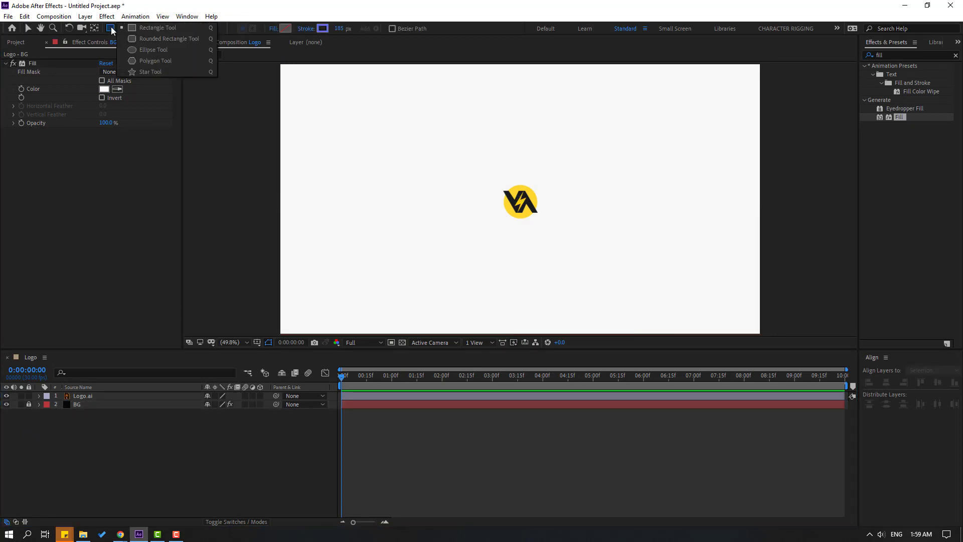
Draw a circle left of the logo and set its stroke width to 0.
left_click(155, 56)
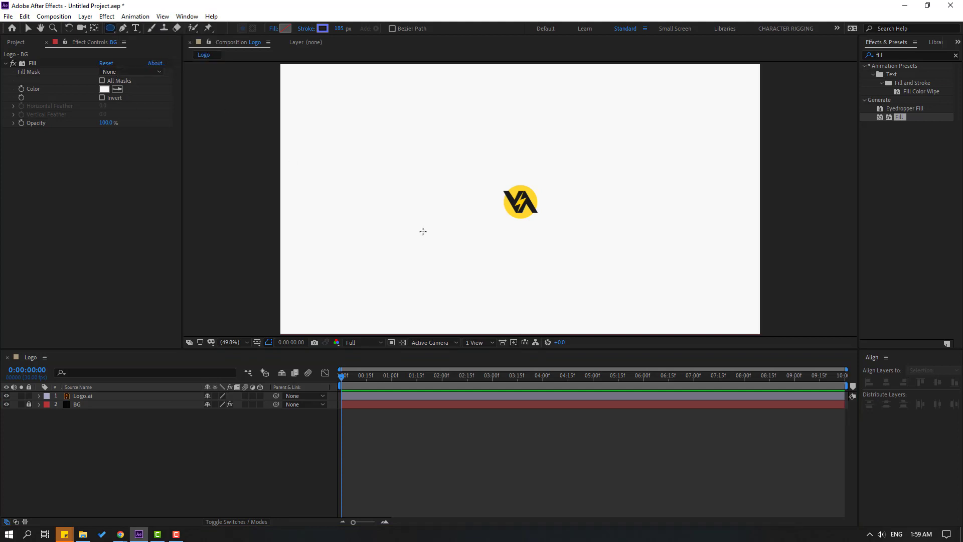
left_click_drag(366, 159, 434, 227)
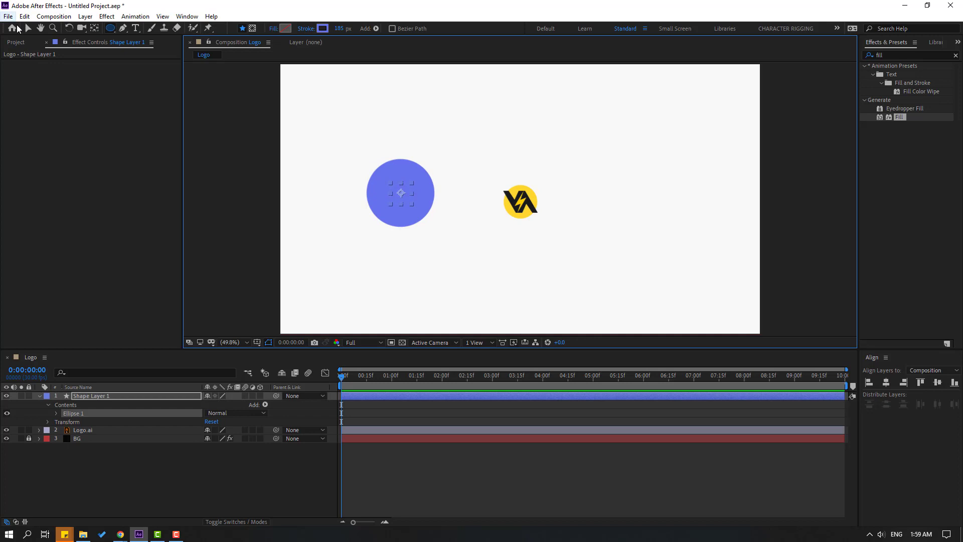
left_click(29, 28)
left_click(419, 29)
type("0")
key("Return")
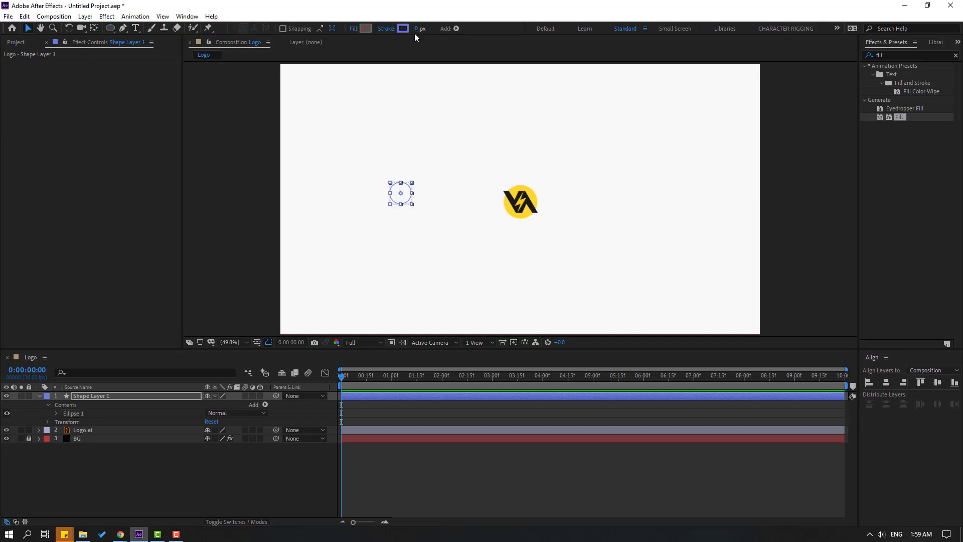
Fill the circle with the logo's dark colour 1A1B1C using the eyedropper.
left_click(365, 29)
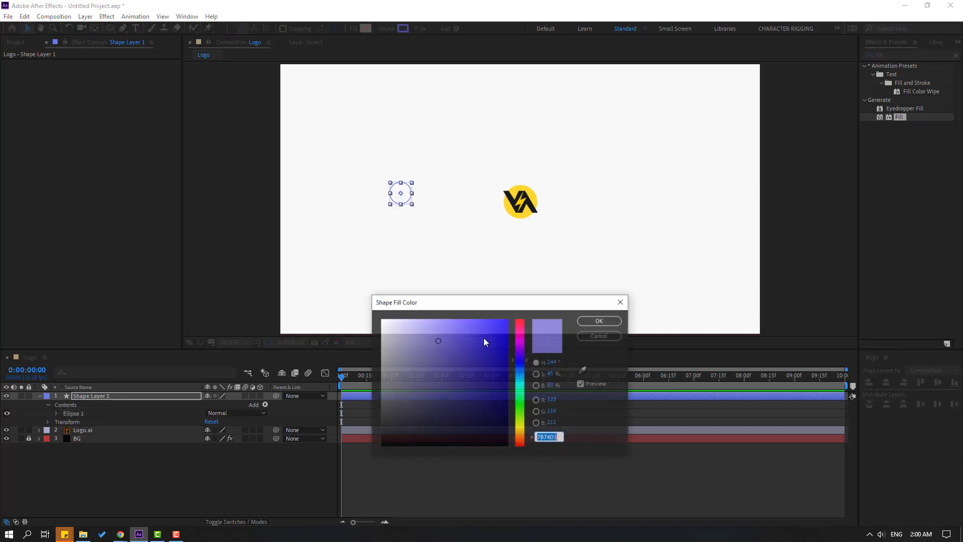
left_click(583, 371)
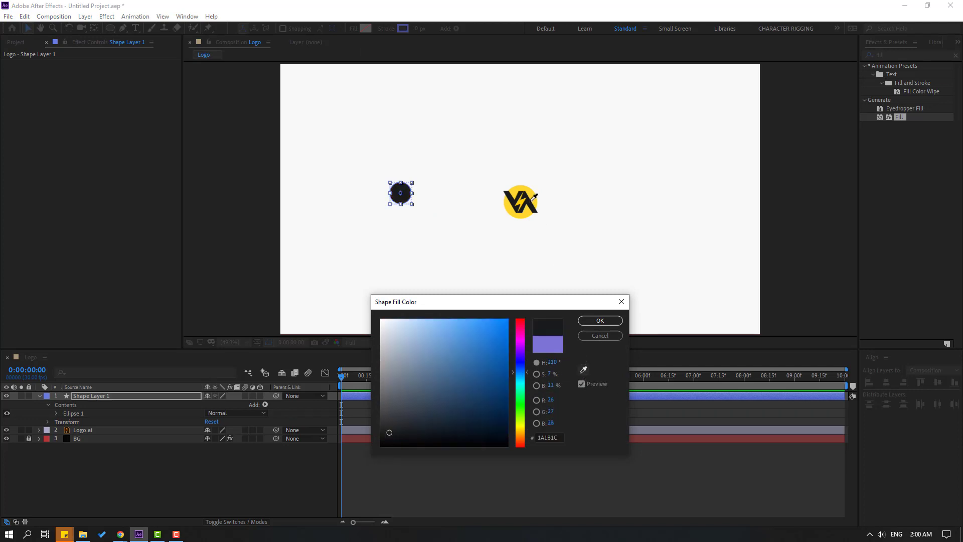
left_click(531, 199)
left_click(599, 320)
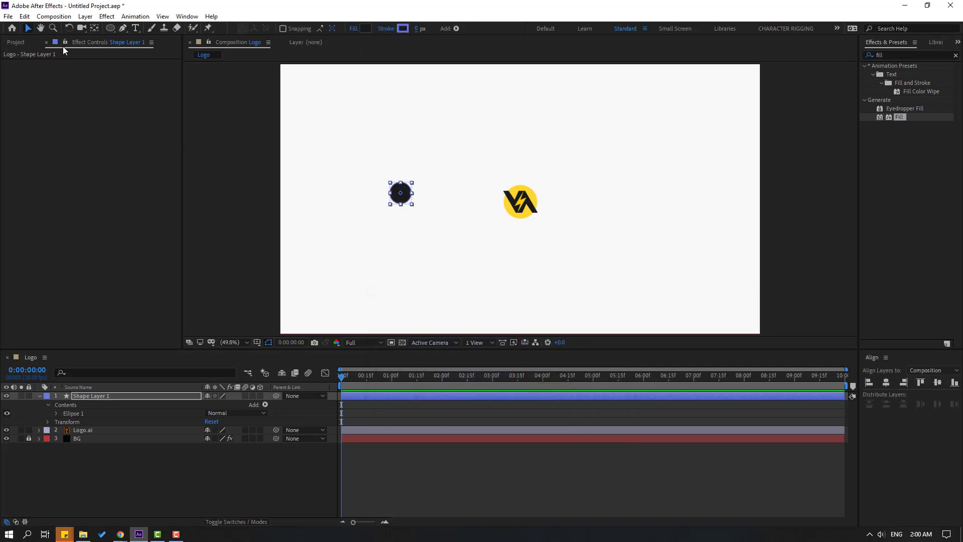
left_click(40, 396)
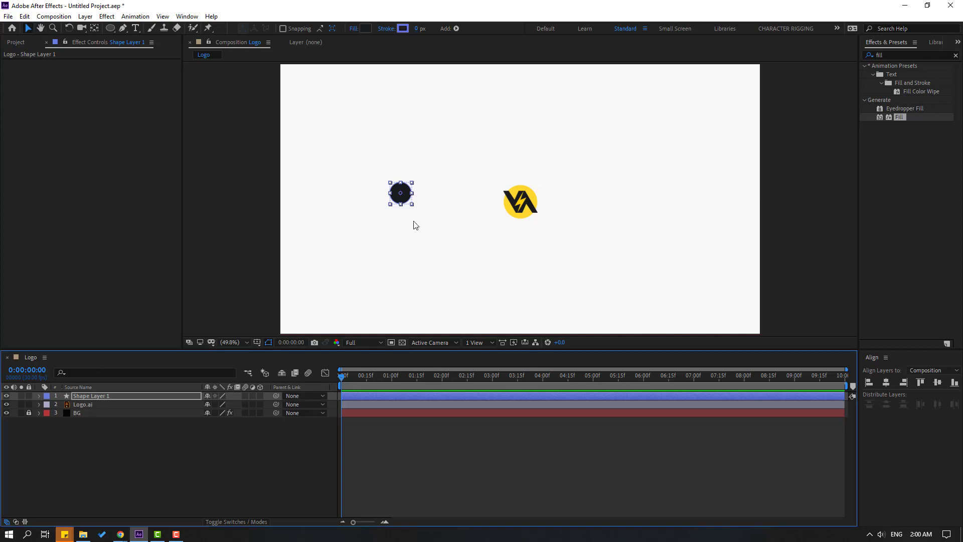
key("slash")
Centre the dark circle horizontally and vertically in the composition with the Align panel.
left_click_drag(286, 195, 528, 216)
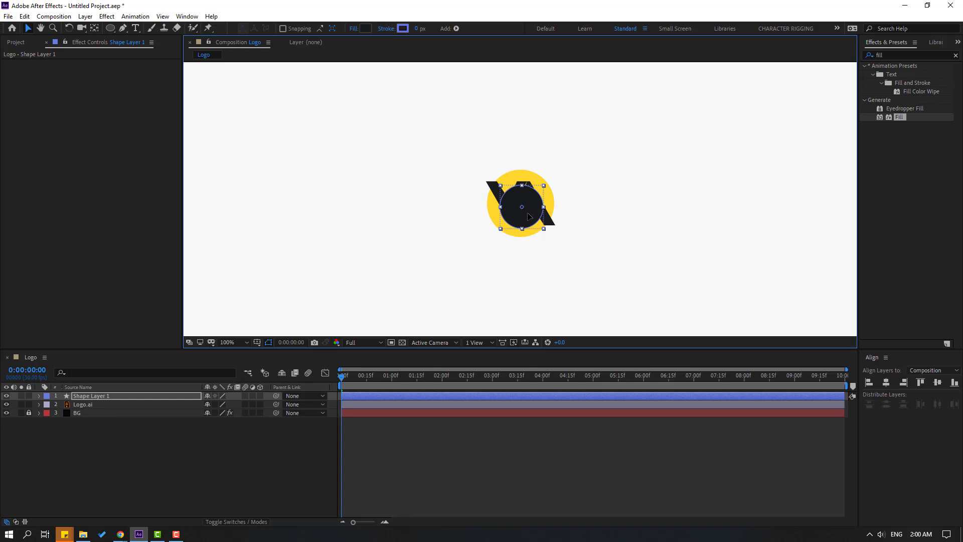
key("comma")
key("comma")
key("comma")
key("comma")
key("period")
key("period")
left_click(187, 16)
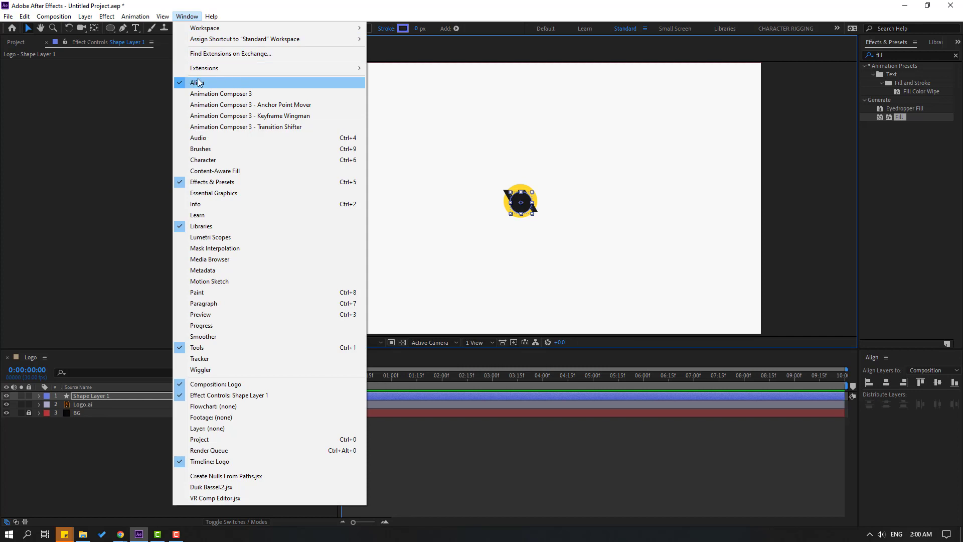
left_click(223, 83)
left_click(886, 383)
left_click(938, 383)
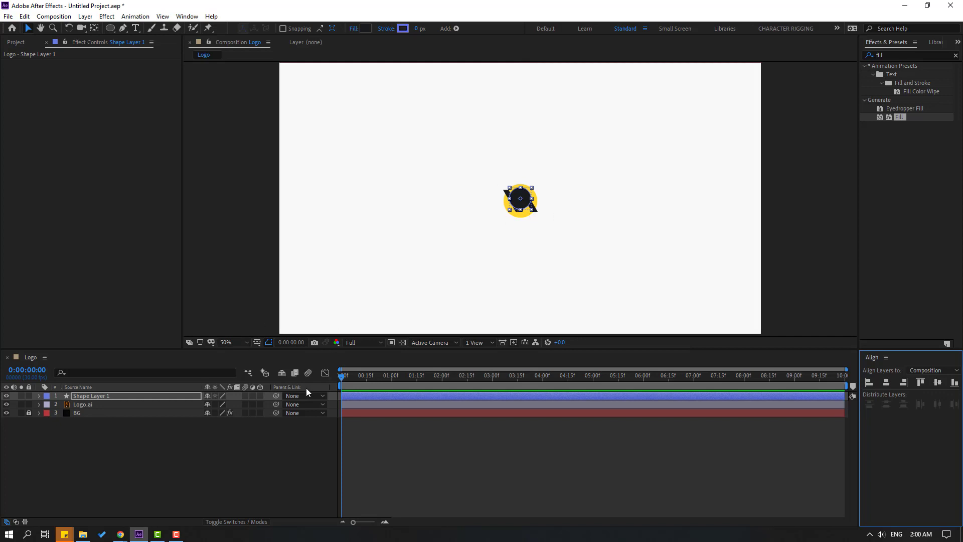
left_click(100, 396)
key("p")
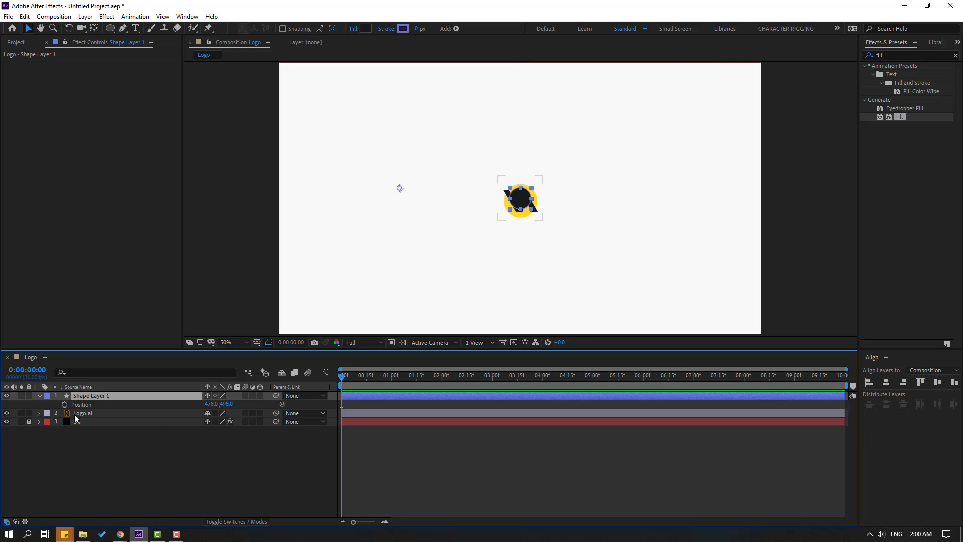
Hide Logo.ai and centre the circle's anchor point with the Pan Behind tool.
key("ctrl+Down")
left_click(7, 413)
left_click(78, 443)
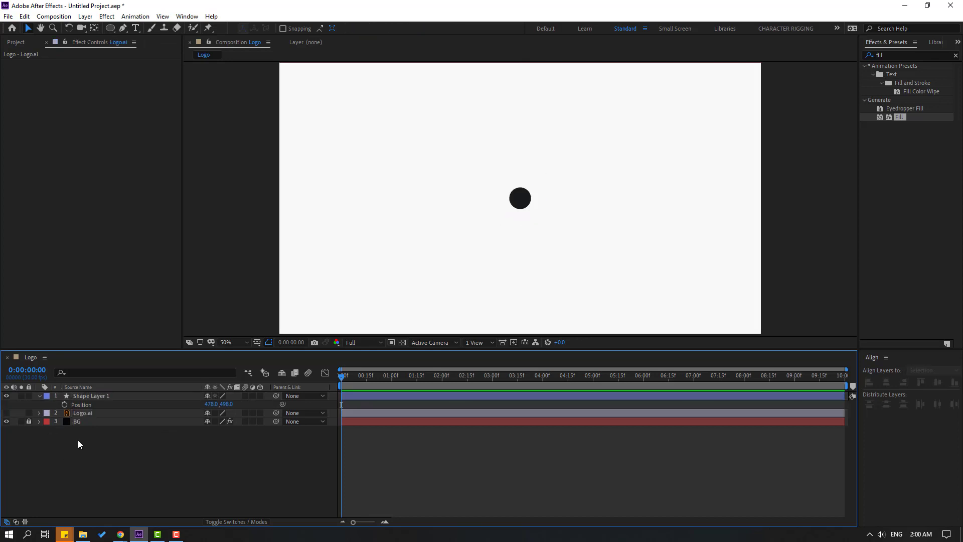
left_click(77, 396)
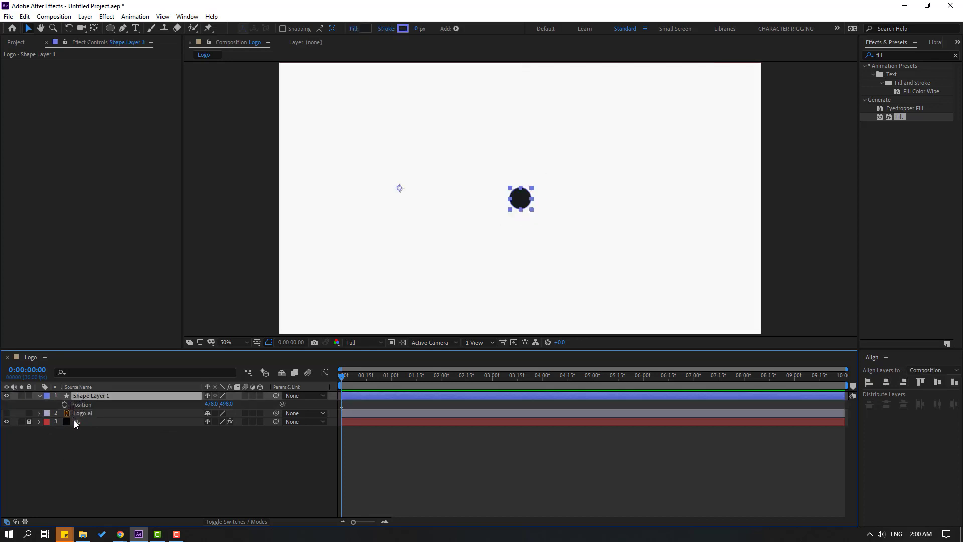
left_click(93, 29)
key("ctrl+alt+Home")
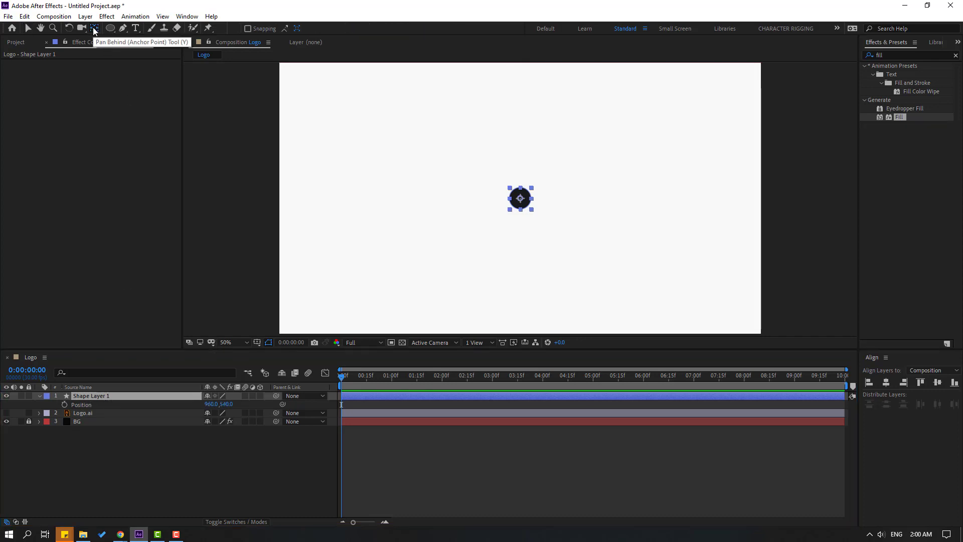
left_click(26, 30)
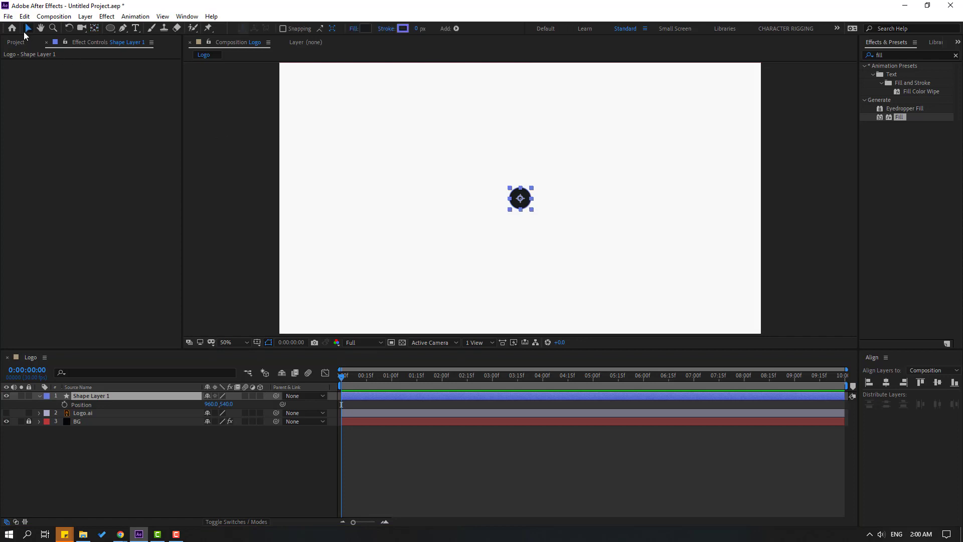
Keyframe the circle starting below the frame, rising at frame 10, dropping at frame 20.
left_click(61, 407)
left_click_drag(227, 404, 509, 300)
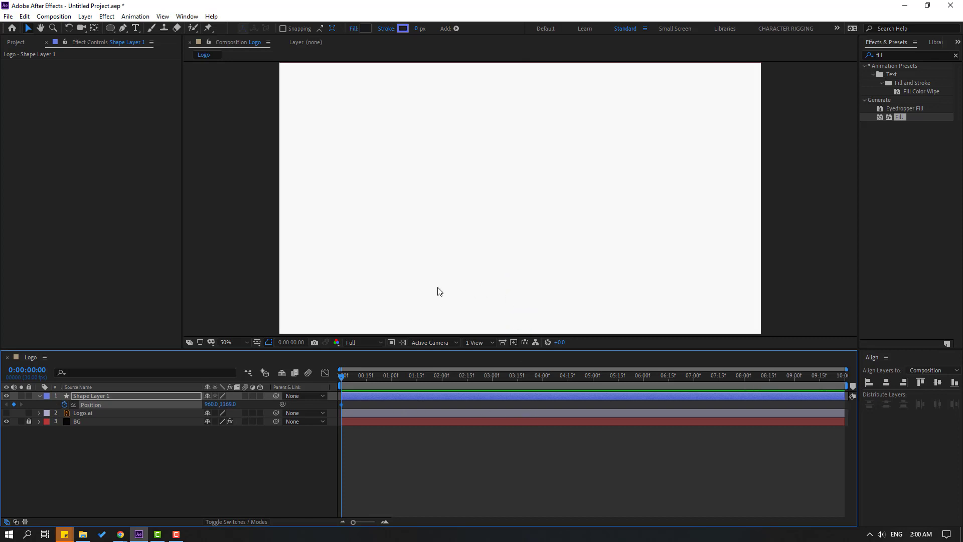
key("shift+Page_Down")
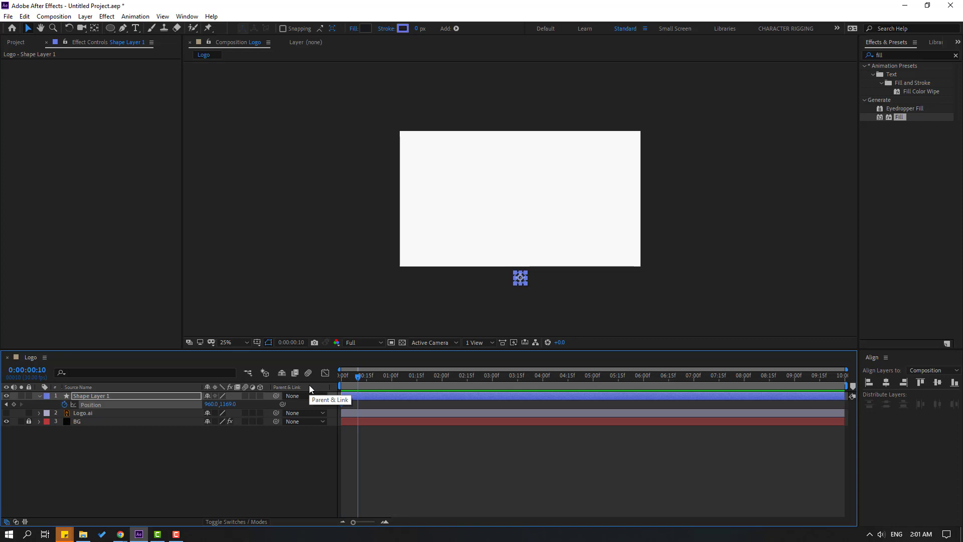
left_click_drag(212, 403, 137, 410)
left_click(228, 342)
left_click(233, 364)
key("shift+Page_Down")
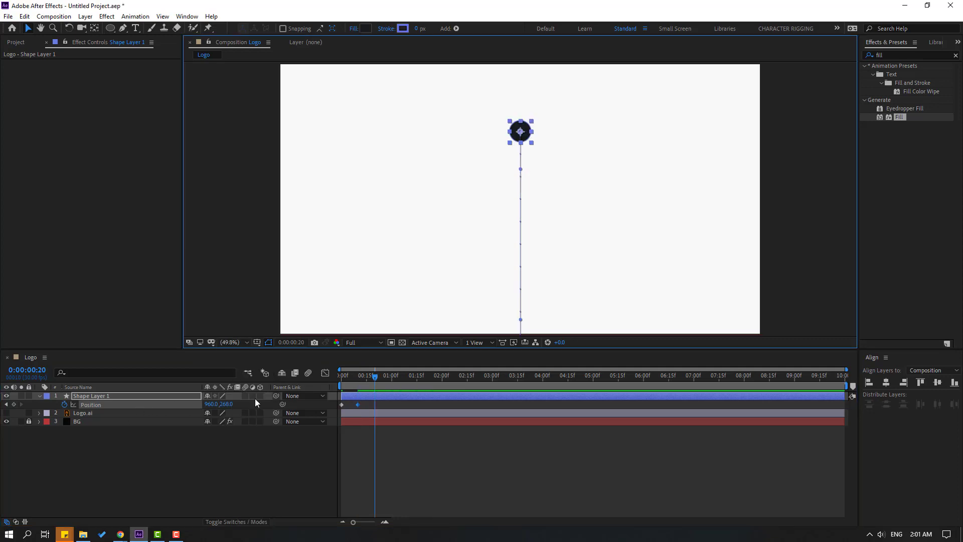
left_click_drag(227, 405, 462, 414)
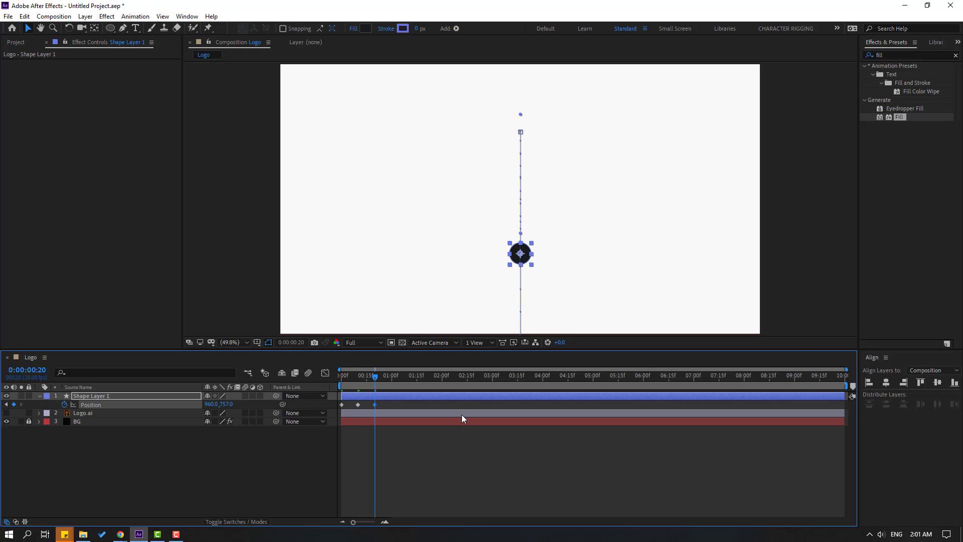
Key Position Y 482 at 1:00, 596 at 1:10, and vertical centre at 1:20.
key("shift+Page_Down")
left_click_drag(224, 404, 114, 416)
key("shift+Page_Down")
left_click_drag(226, 404, 289, 414)
key("shift+Page_Down")
left_click(887, 381)
left_click(935, 383)
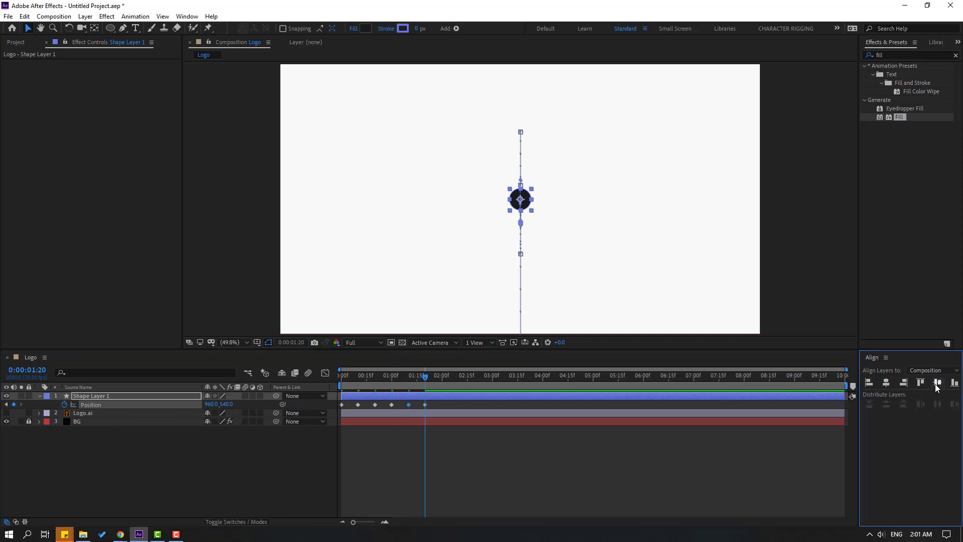
mouse_move(422, 378)
left_mouse_down()
mouse_move(385, 377)
mouse_move(423, 376)
left_mouse_up()
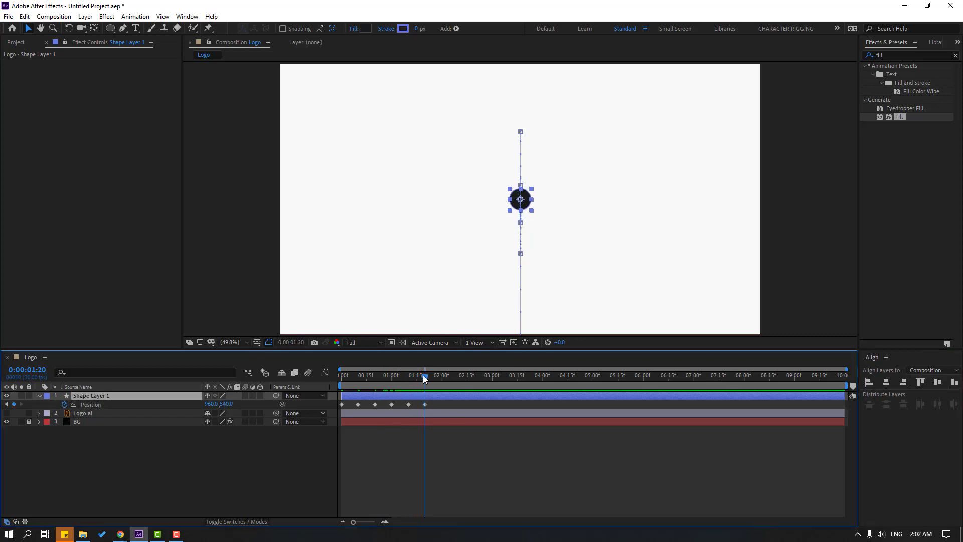
Set the final Position keyframe to Y 588 at 2:00 and select all Position keyframes.
key("shift+Page_Down")
key("slash")
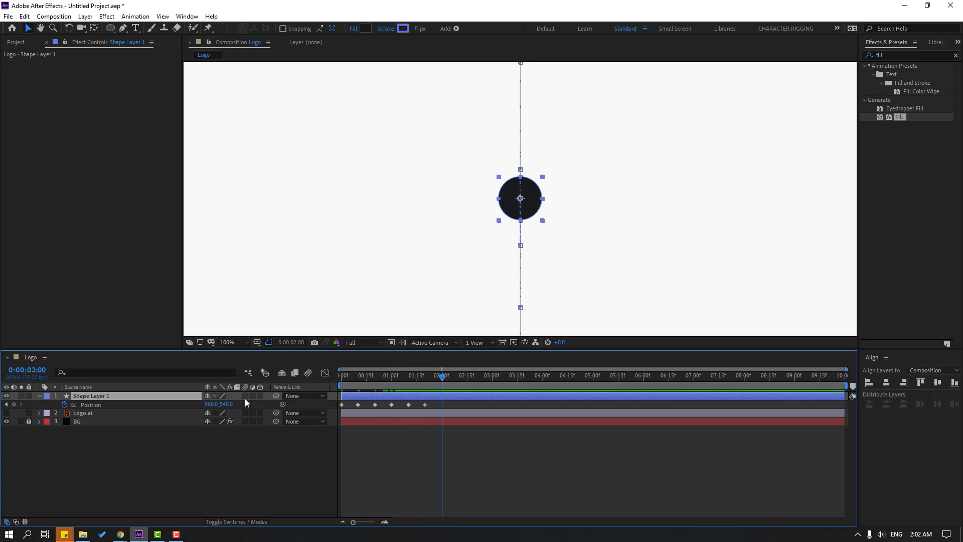
left_click_drag(225, 404, 250, 404)
key("comma")
key("comma")
left_click_drag(454, 407, 342, 404)
right_click(342, 404)
Apply Easy Ease to the circle's Position keyframes and preview the bounce.
mouse_move(356, 397)
left_click(489, 429)
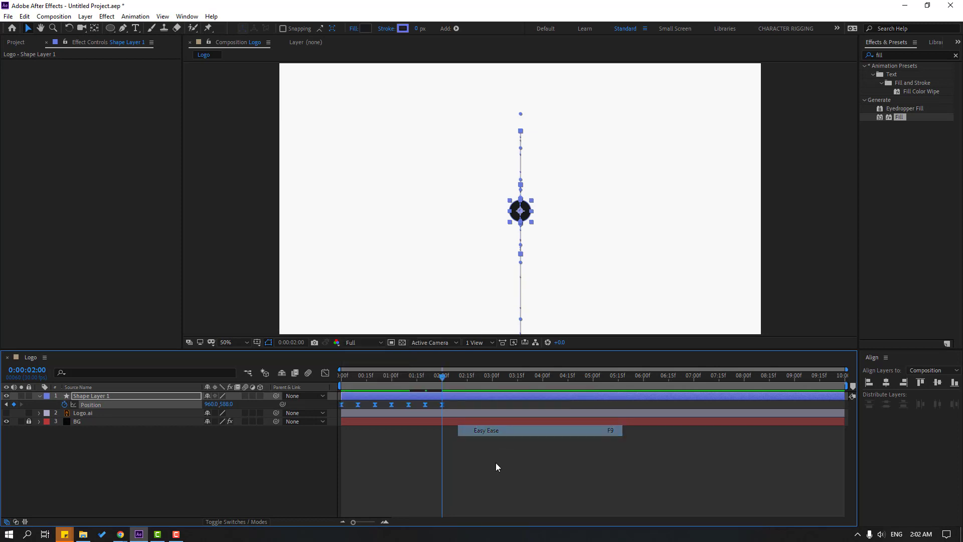
key("space")
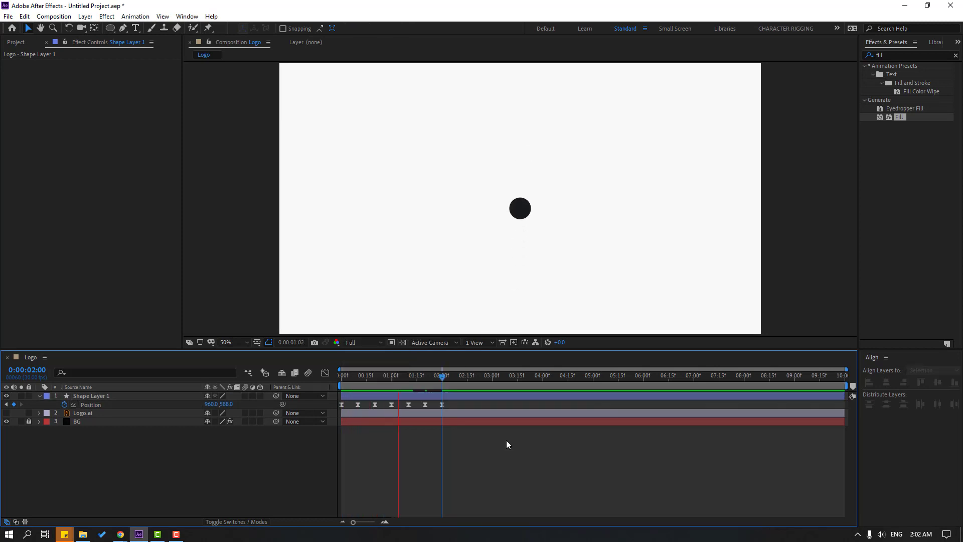
key("space")
Spread the Position keyframes so the bounce ends near 2:07, then preview again.
left_click_drag(456, 402, 353, 414)
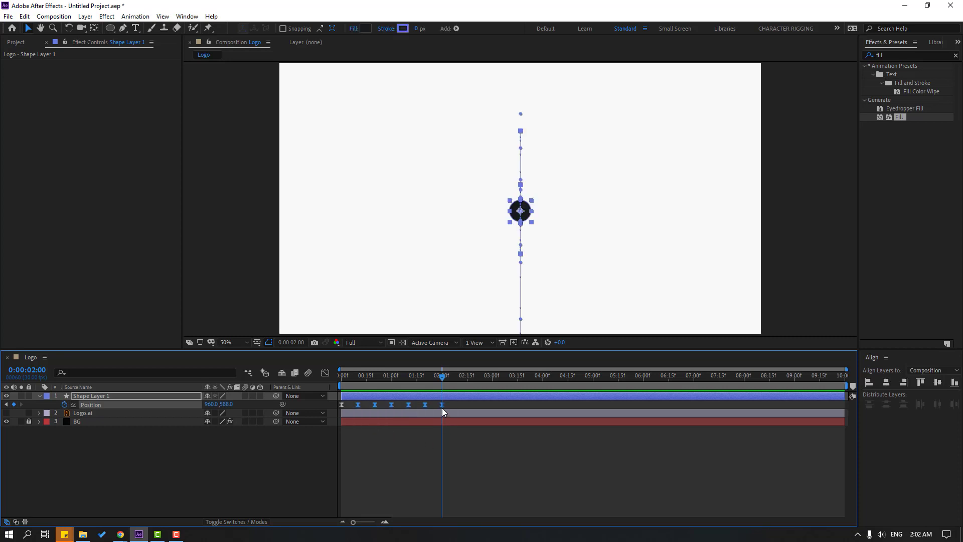
left_click_drag(445, 405, 456, 406)
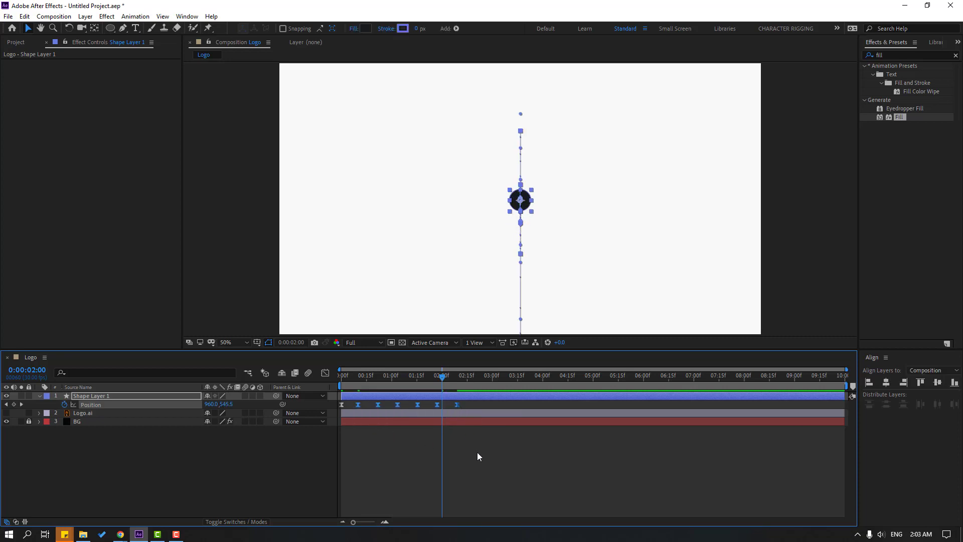
key("space")
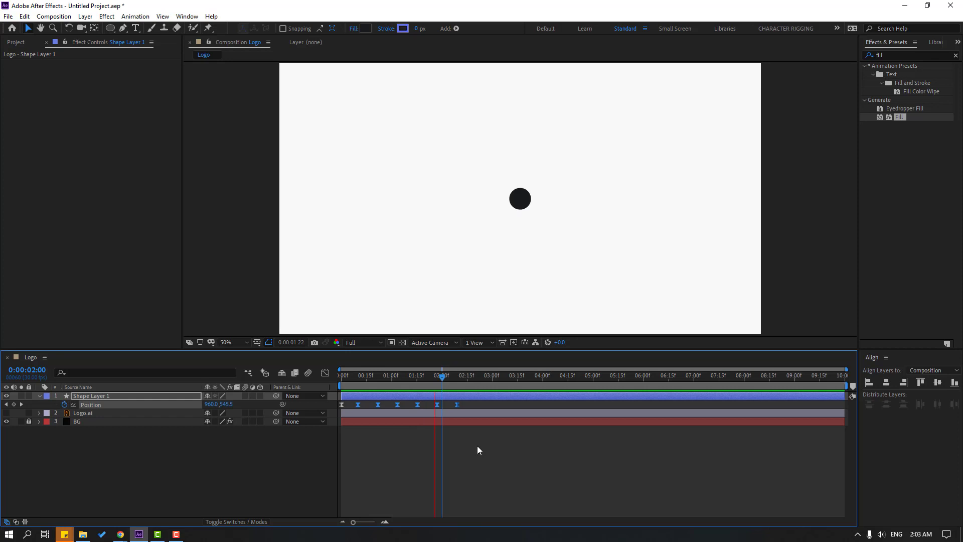
key("space")
left_click_drag(464, 411, 360, 402)
key("space")
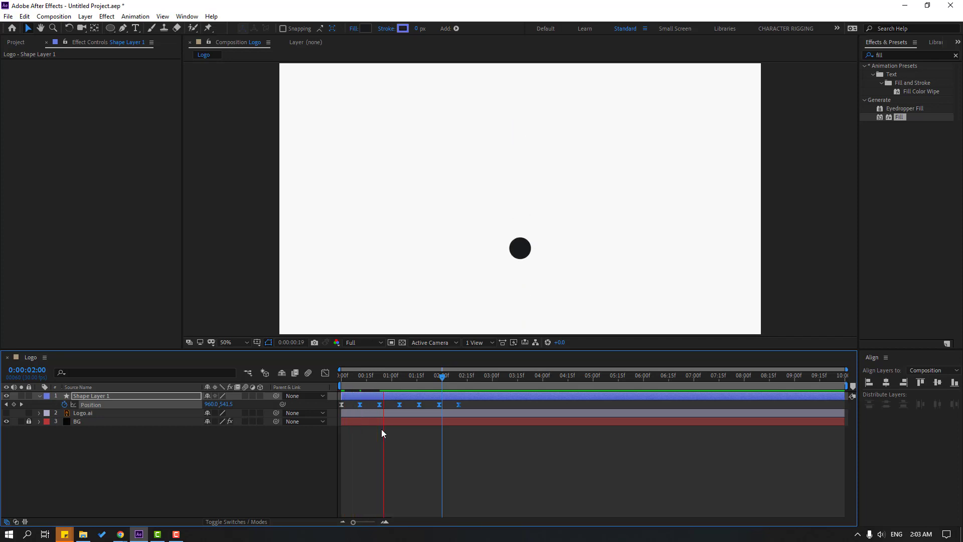
key("space")
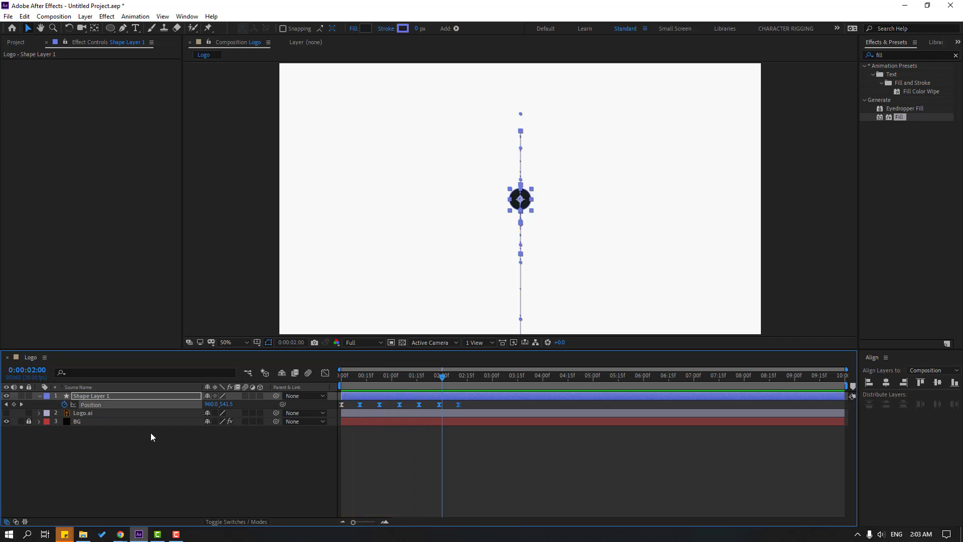
Reveal Shape Layer 1's Scale and set a starting Scale keyframe at frame 0.
left_click(94, 394)
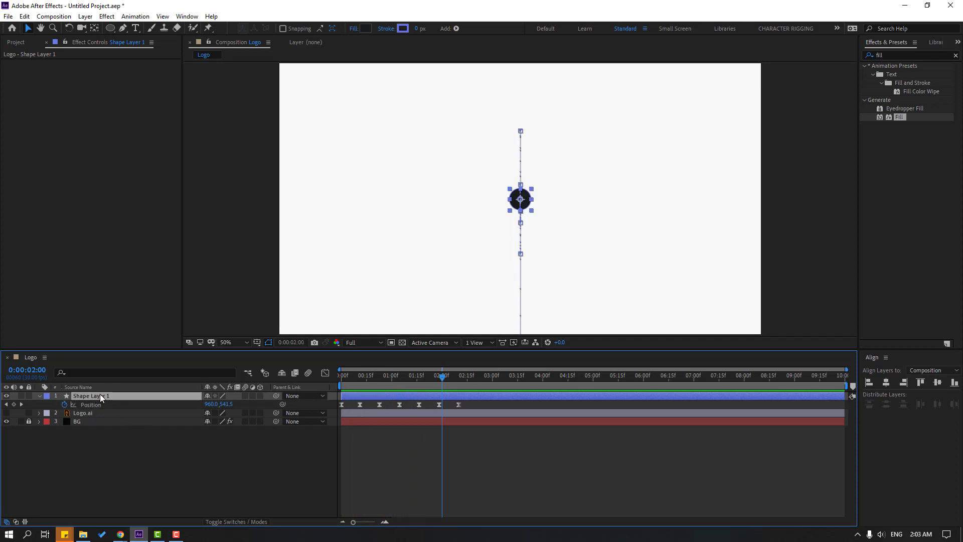
key("shift+s")
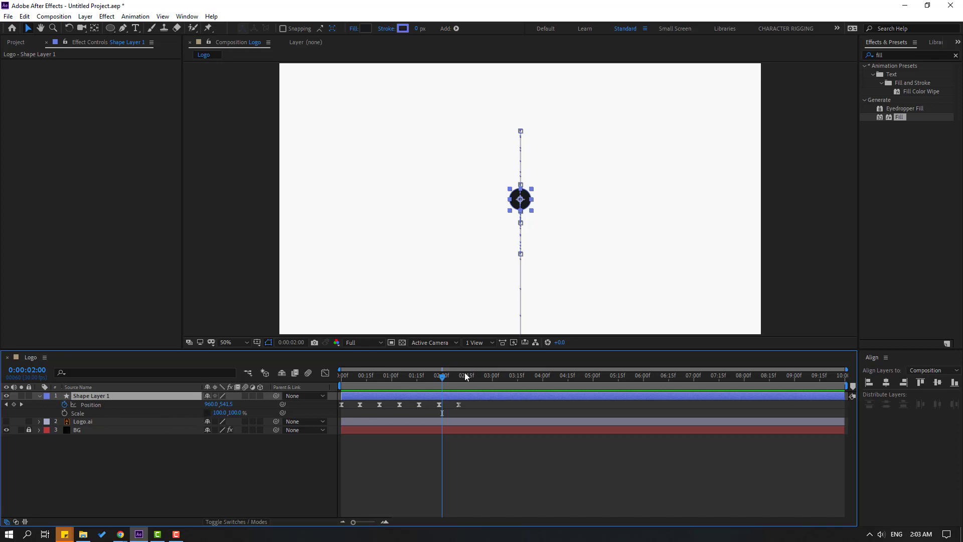
left_click_drag(405, 375, 362, 384)
left_click(193, 453)
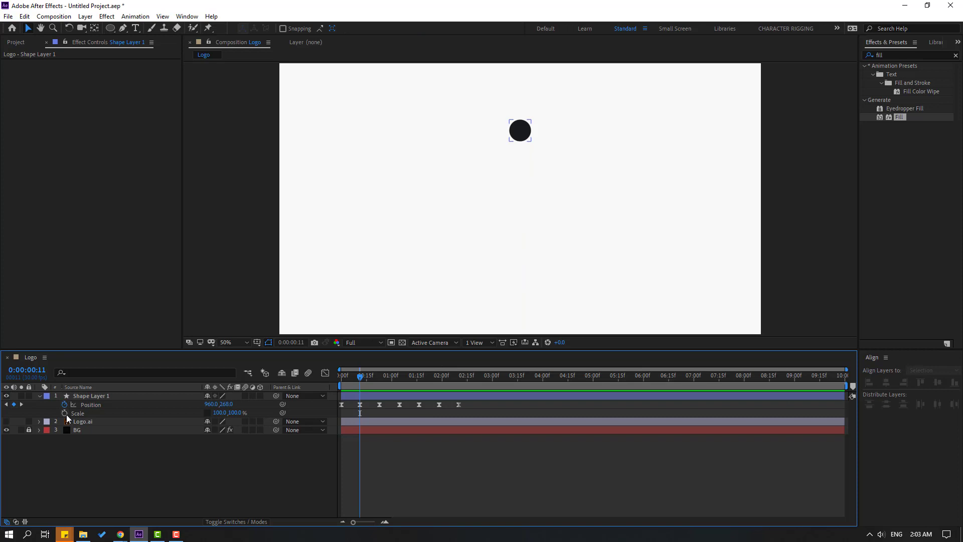
left_click(65, 413)
left_click_drag(221, 416, 385, 451)
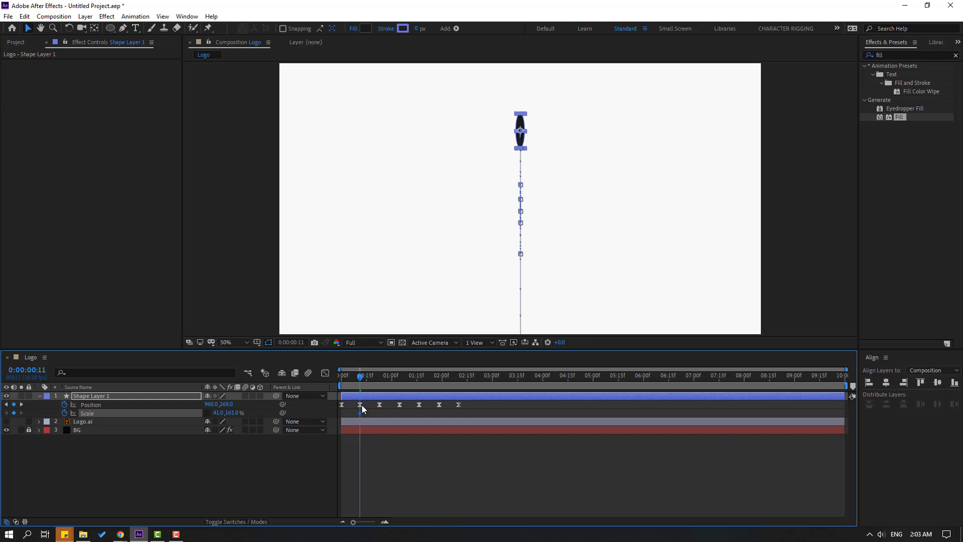
left_click_drag(360, 412, 357, 381)
Squash the circle at frame 11 to 85% horizontal scale.
left_click_drag(235, 418, 236, 415)
left_click(236, 415)
key("Return")
left_click(218, 413)
left_click(231, 449)
left_click_drag(219, 413, 253, 413)
left_click(217, 452)
left_click(219, 412)
type("85")
key("Return")
Return Scale to 100% at frame 22, Easy Ease the Scale keyframes, and preview.
left_click_drag(367, 379, 379, 377)
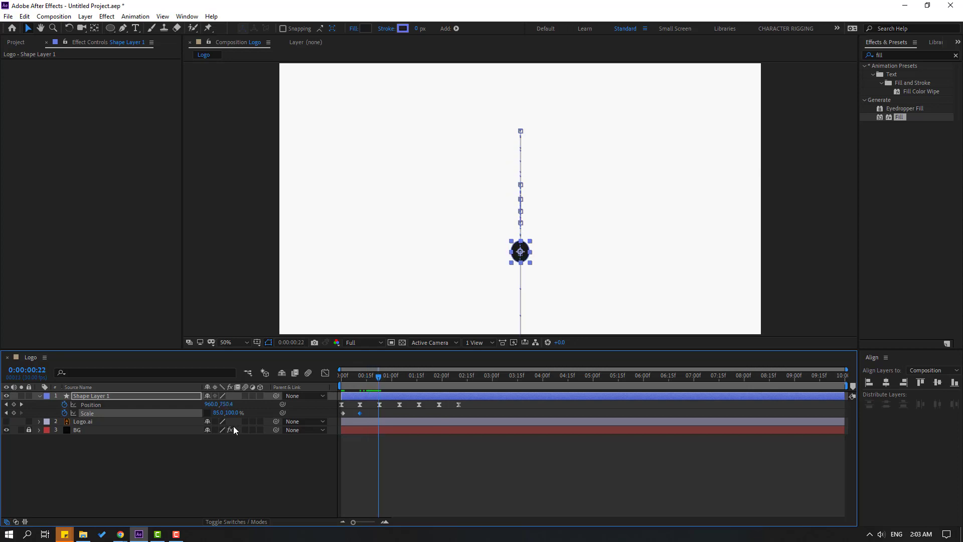
left_click(219, 412)
type("100")
key("Return")
left_click_drag(385, 418, 342, 413)
right_click(342, 412)
mouse_move(401, 405)
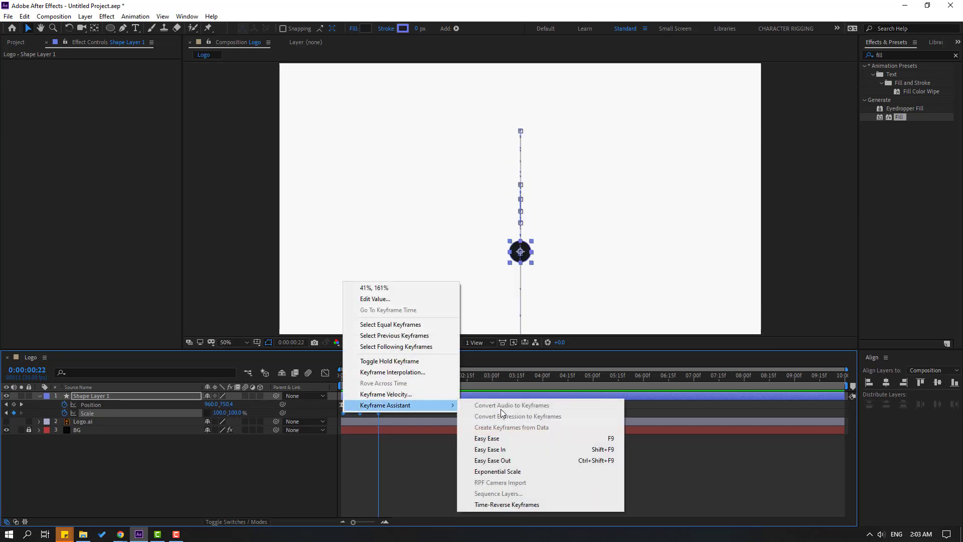
left_click(510, 439)
key("space")
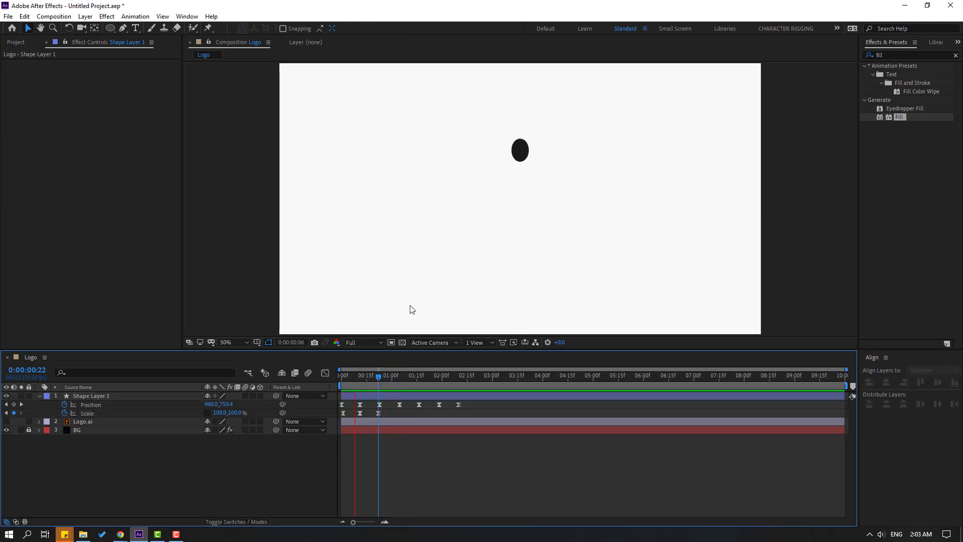
left_click(442, 376)
left_click_drag(448, 376, 459, 377)
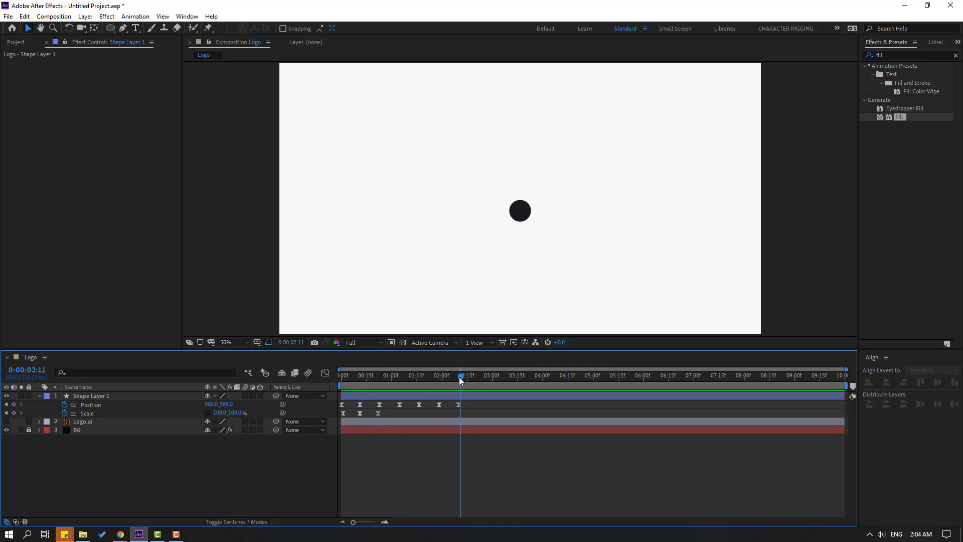
Rename the circle layer object1, duplicate it as object2, and remove object2's Position animation.
left_click(92, 396)
key("Return")
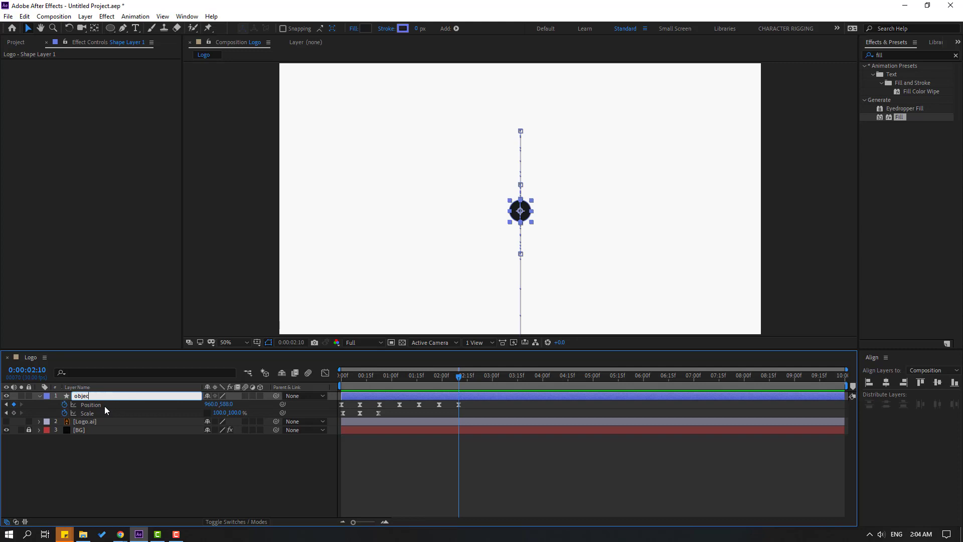
type("1")
key("Return")
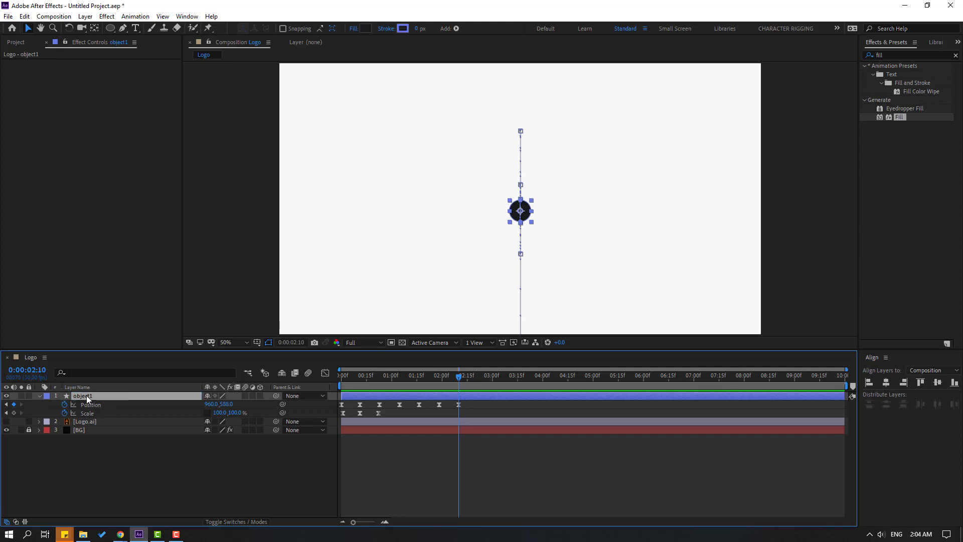
key("ctrl+d")
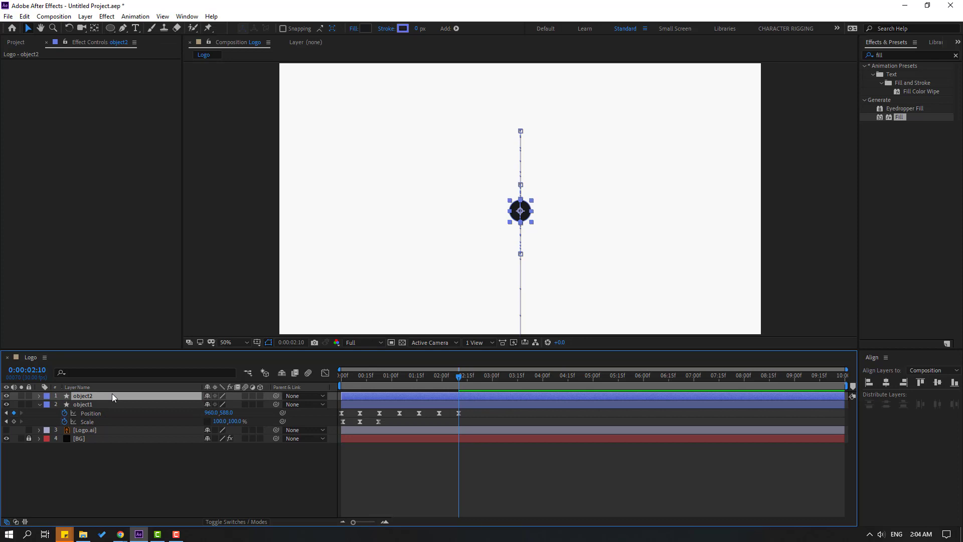
key("u")
left_click_drag(473, 403, 312, 419)
left_click(65, 404)
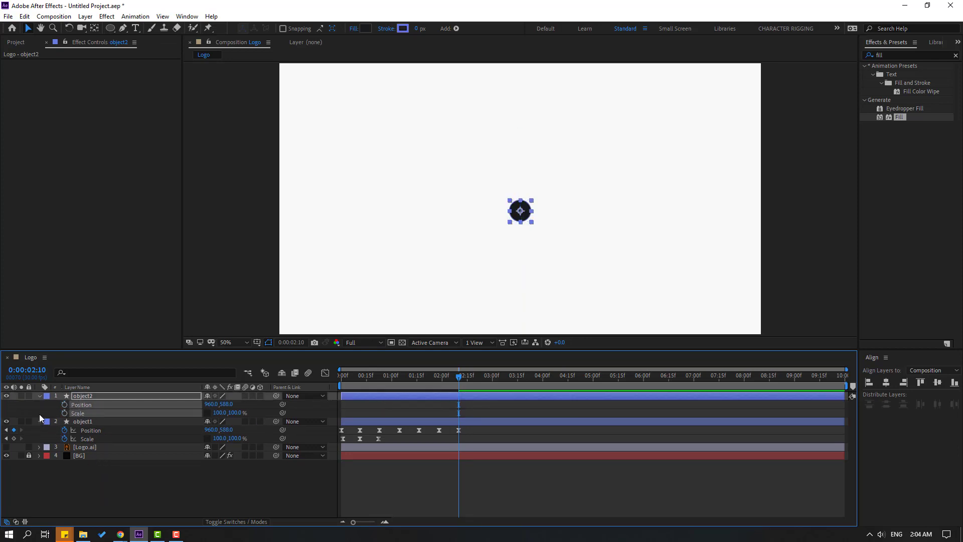
left_click(38, 396)
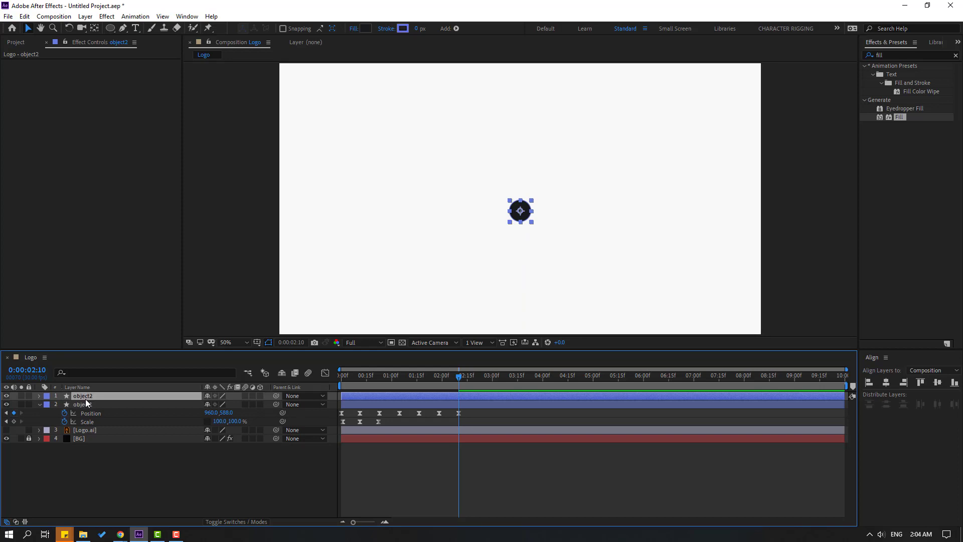
key("p")
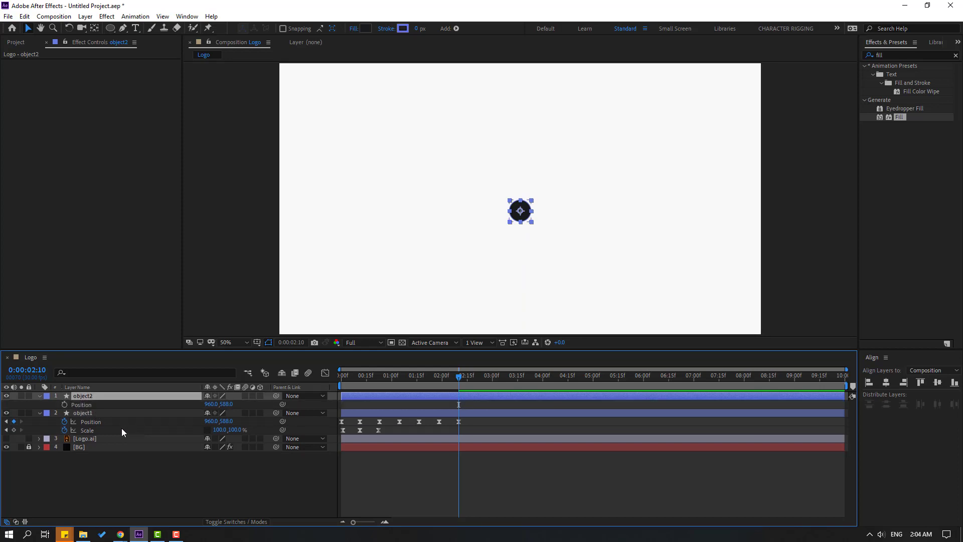
Keyframe the split at 2:25: object1 to X 1373, object2 to X 560.
left_click(65, 406)
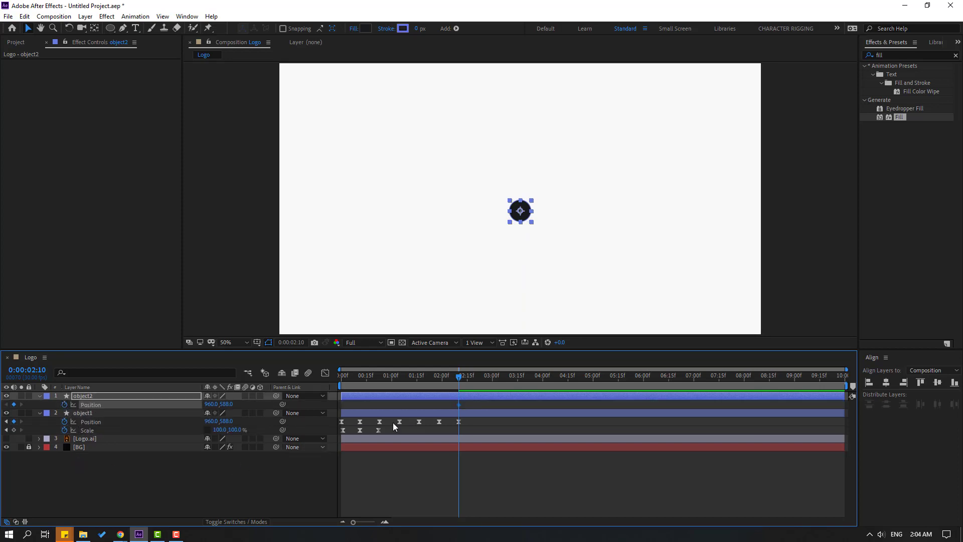
left_click_drag(459, 404, 466, 376)
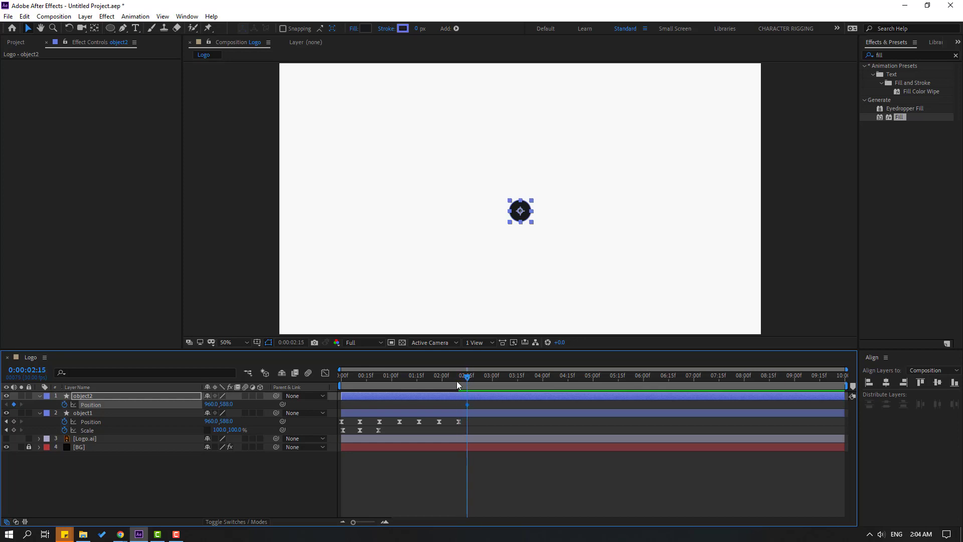
left_click(13, 421)
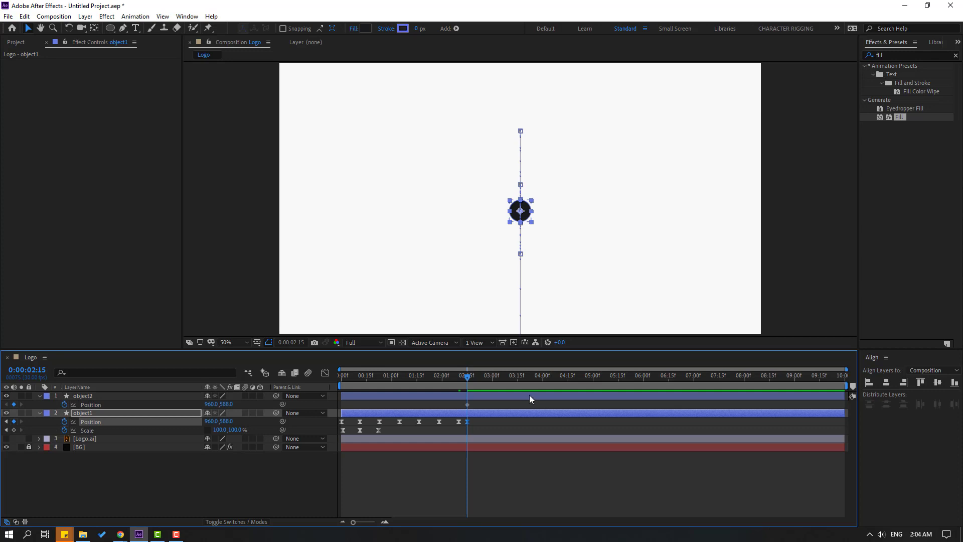
left_click_drag(469, 377, 483, 377)
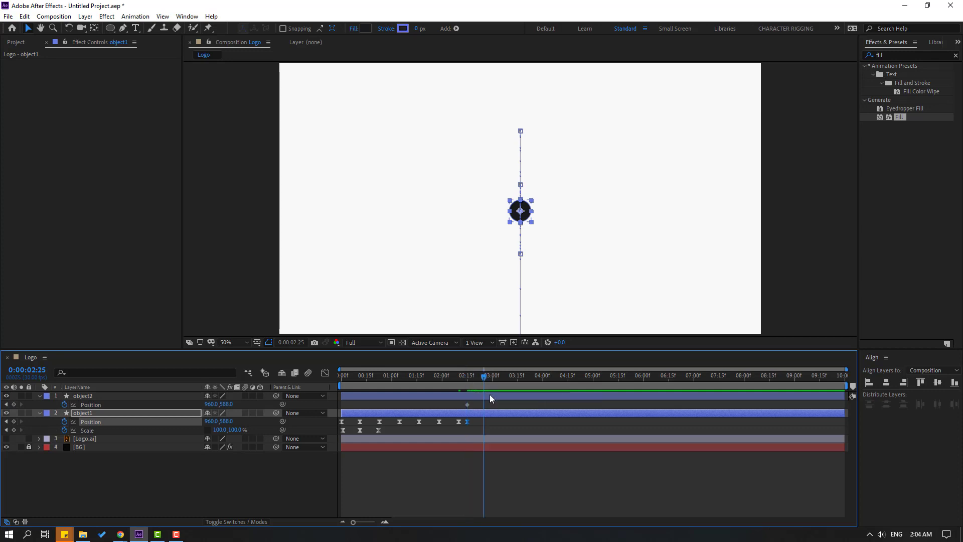
left_click(198, 468)
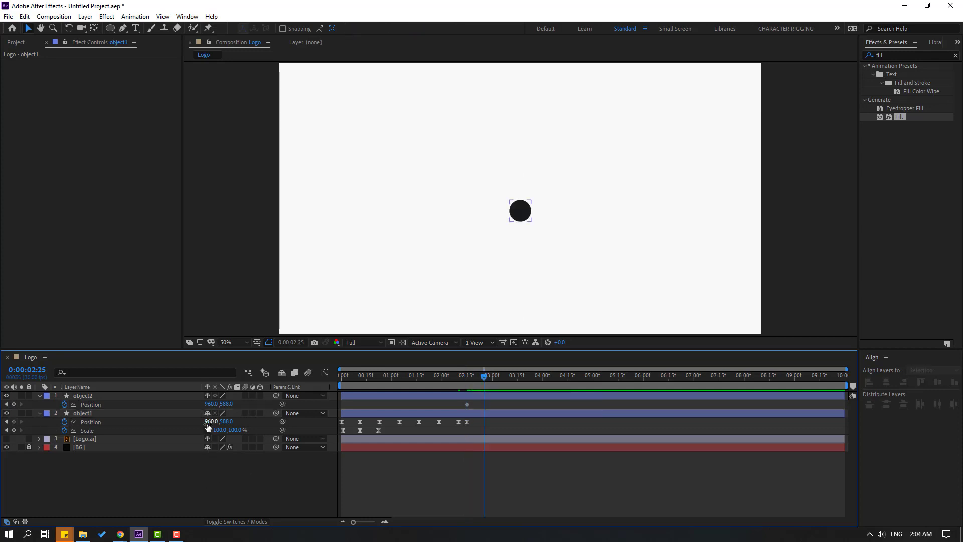
left_click(91, 422)
left_click_drag(211, 422, 386, 422)
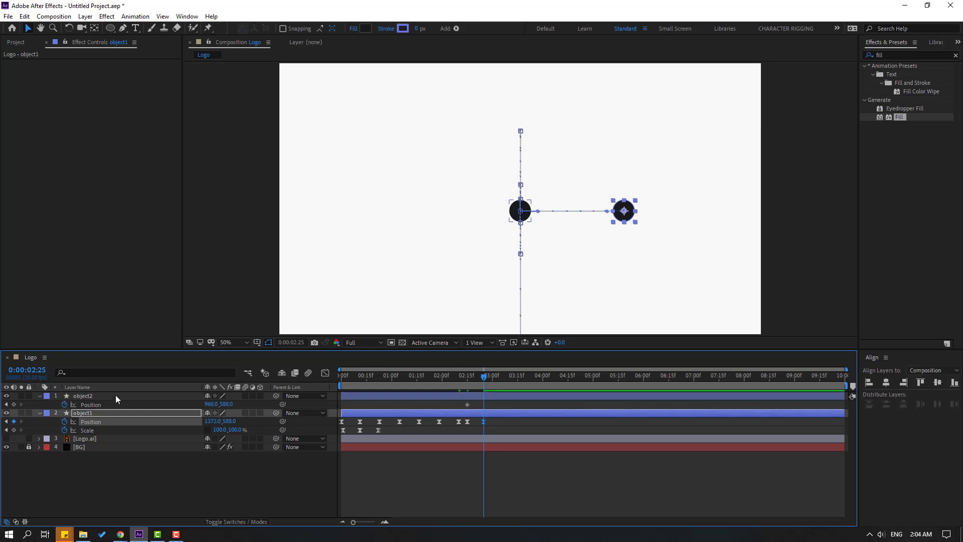
left_click(87, 395)
left_click_drag(211, 405, 192, 405)
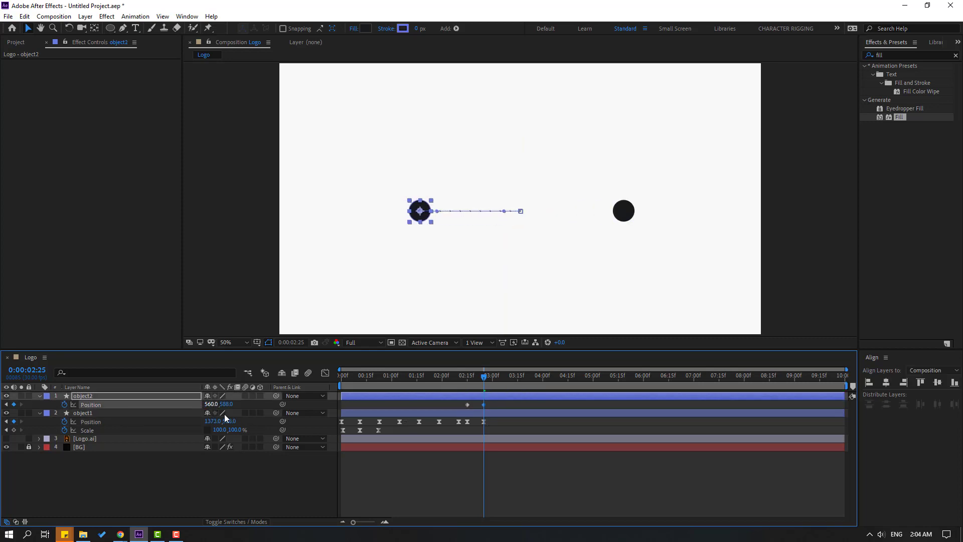
left_click(256, 342)
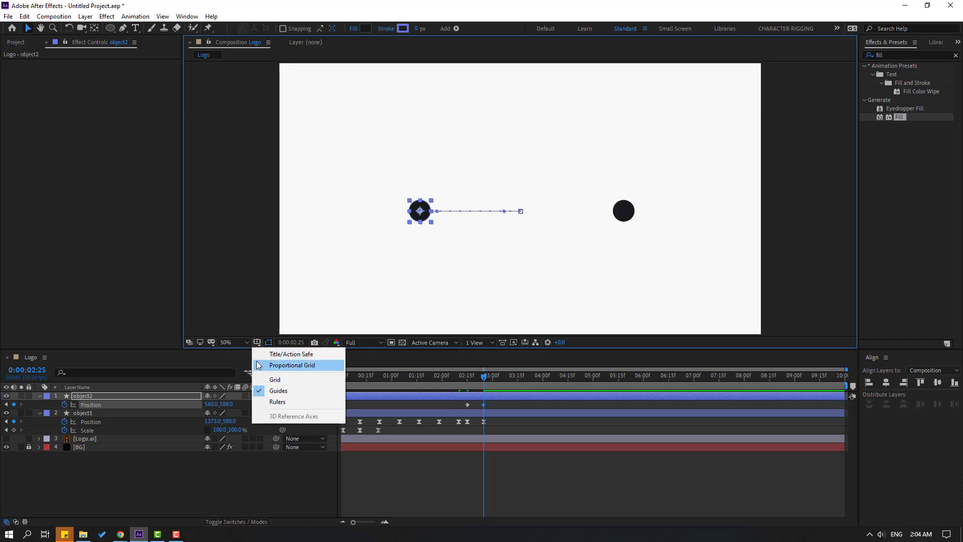
Show the title/action safe guides and nudge object2's circle slightly further left.
left_click(316, 355)
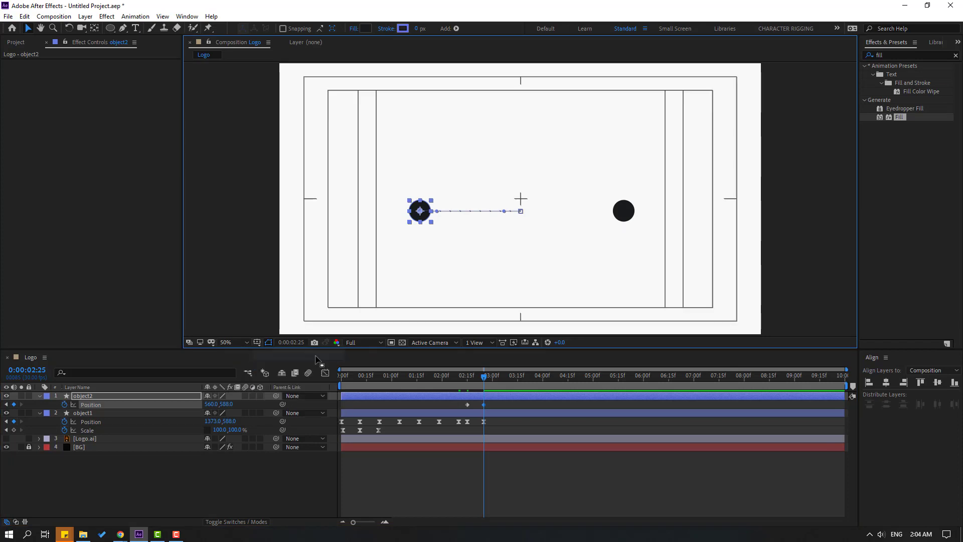
left_click(385, 490)
left_click_drag(210, 403, 200, 404)
Overlay a proportional grid in place of the regular grid and shift object2 to X 524.
left_click(257, 342)
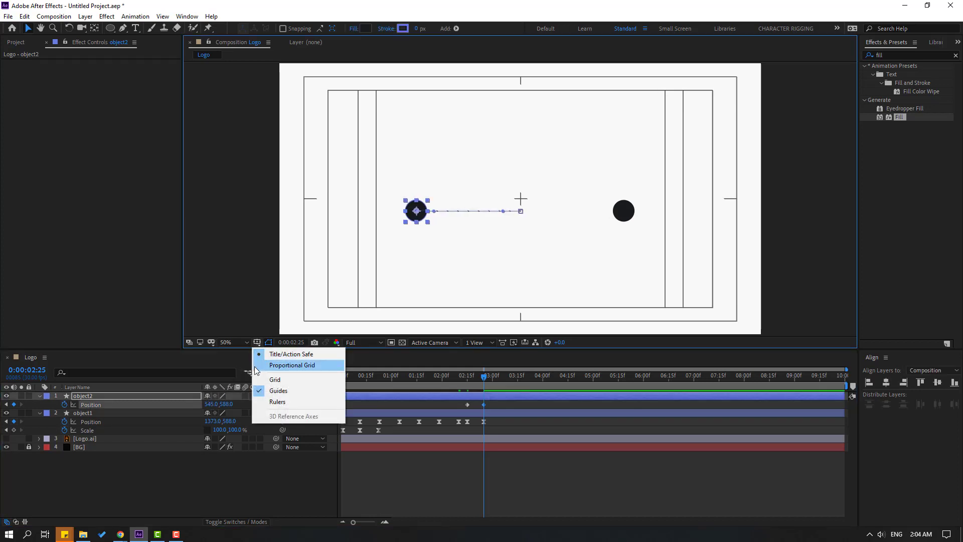
left_click(284, 381)
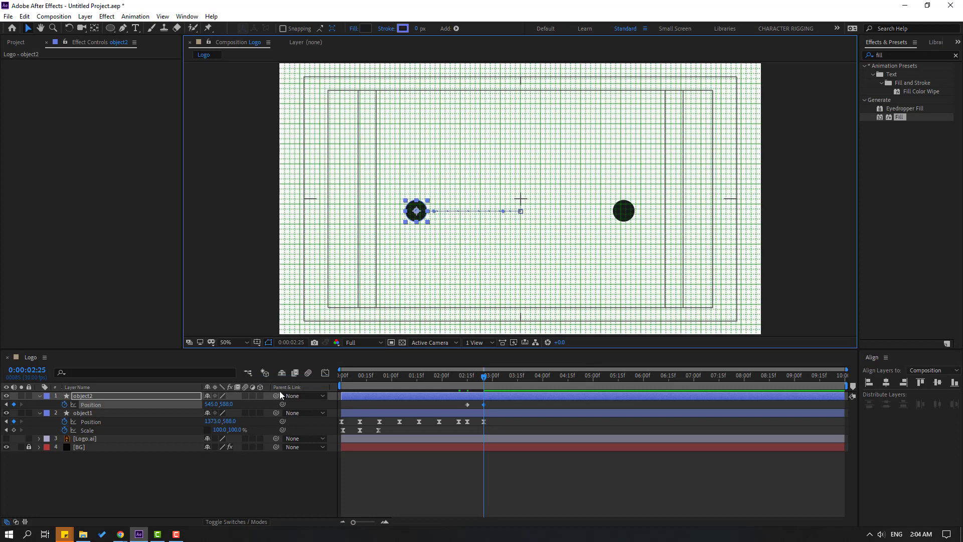
left_click(257, 342)
left_click(274, 380)
left_click(258, 343)
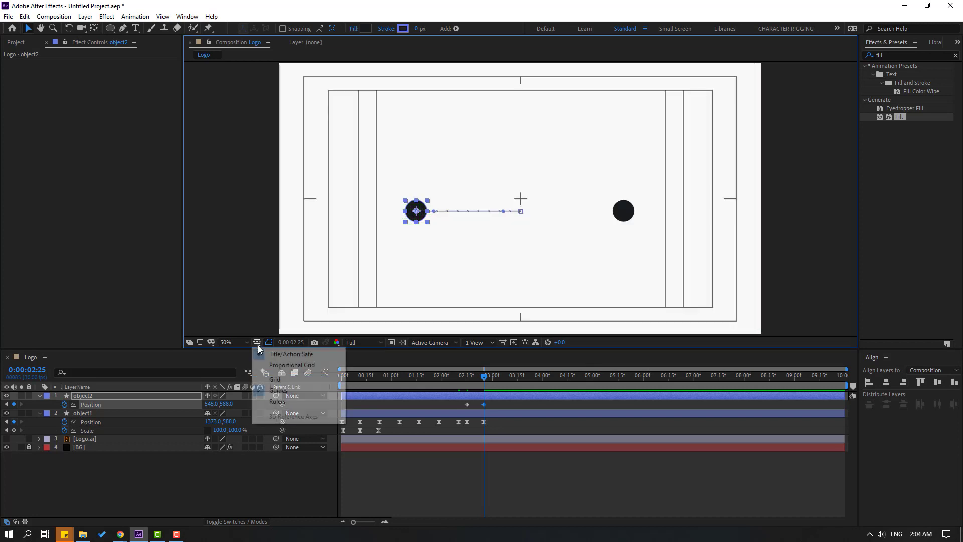
left_click(295, 366)
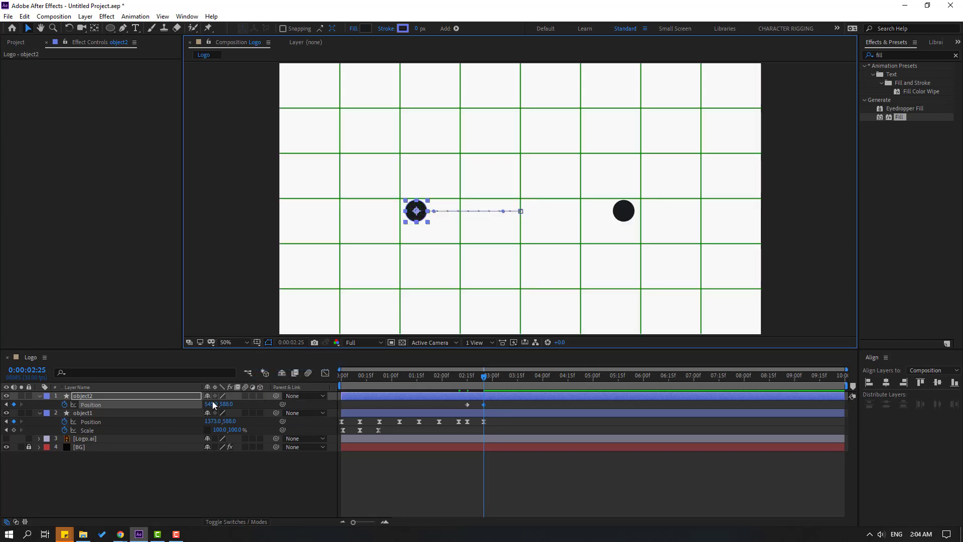
mouse_move(211, 407)
left_mouse_down()
mouse_move(200, 404)
mouse_move(224, 421)
left_mouse_up()
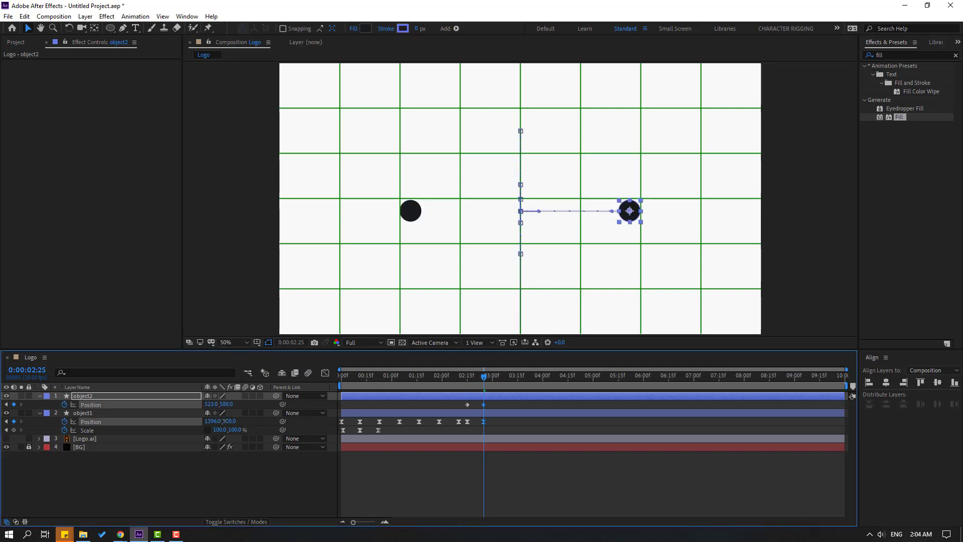
Apply Easy Ease to object2's Position keyframes.
left_click(468, 404)
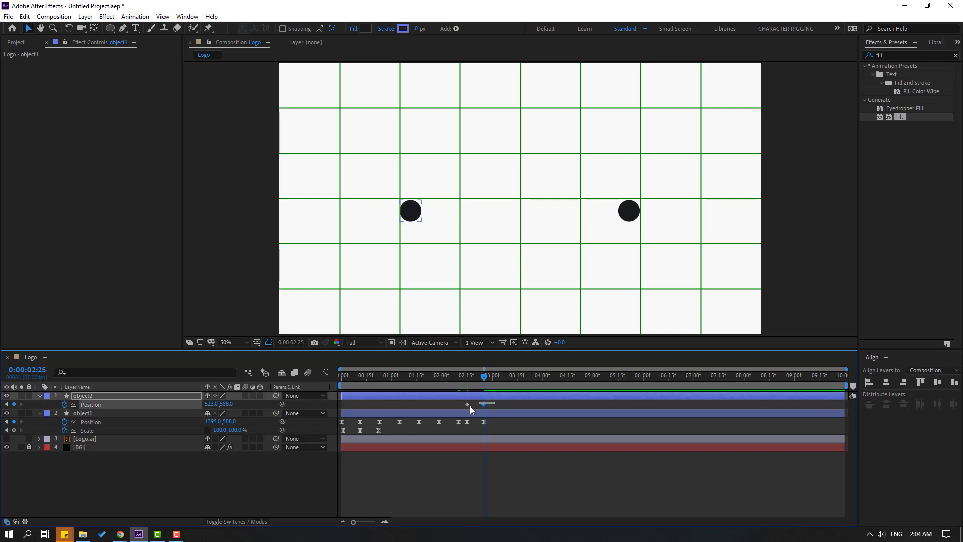
right_click(468, 405)
mouse_move(483, 401)
left_click(629, 431)
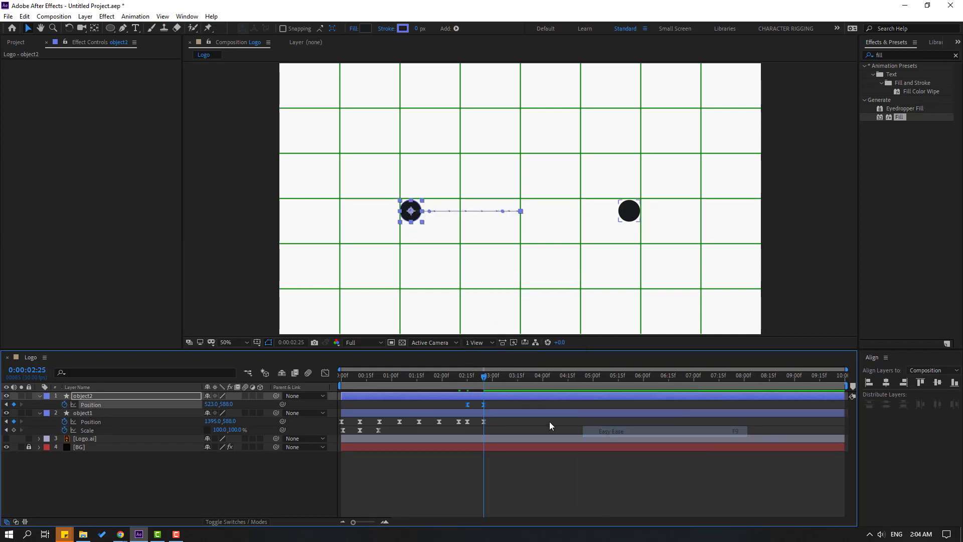
Trim object2's layer so it starts at 2:15, where the circles overlap.
left_click_drag(461, 379, 481, 380)
key("space")
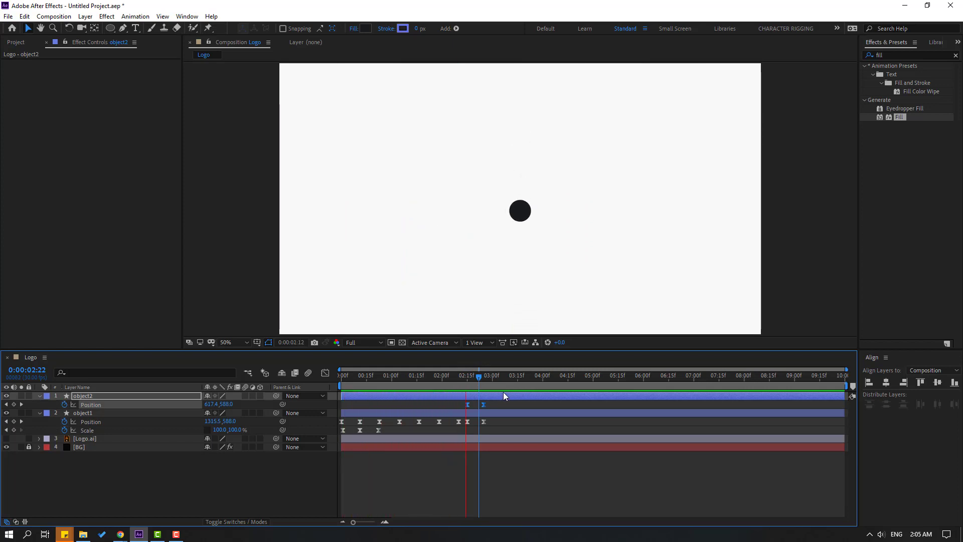
key("space")
left_click_drag(471, 386, 470, 384)
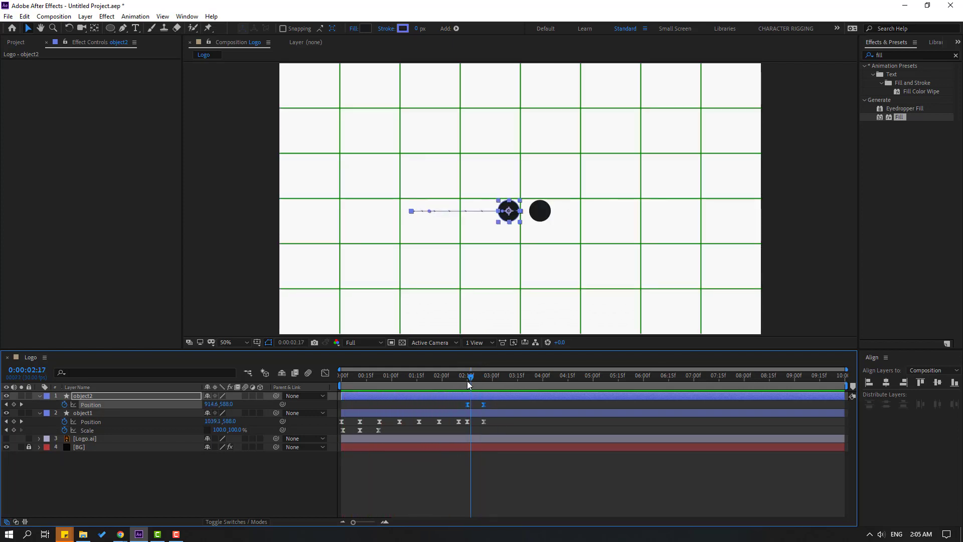
left_click(467, 379)
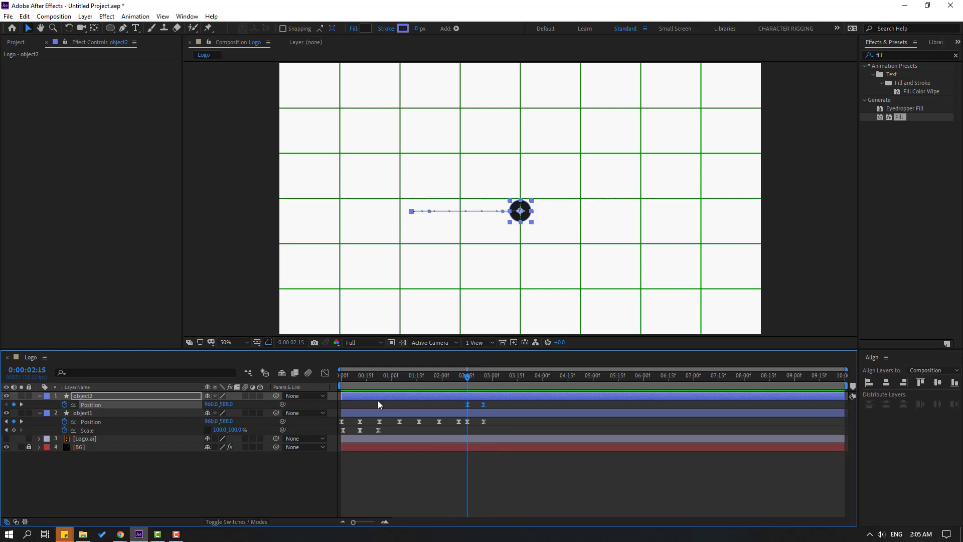
left_click_drag(345, 400, 484, 383)
Copy object2's centre Position keyframe and paste it at 3:05.
key("space")
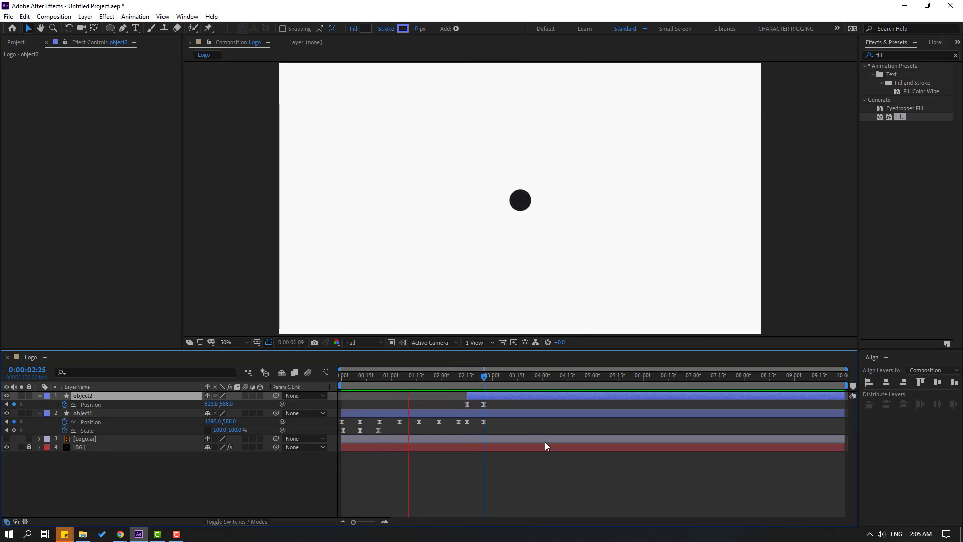
key("space")
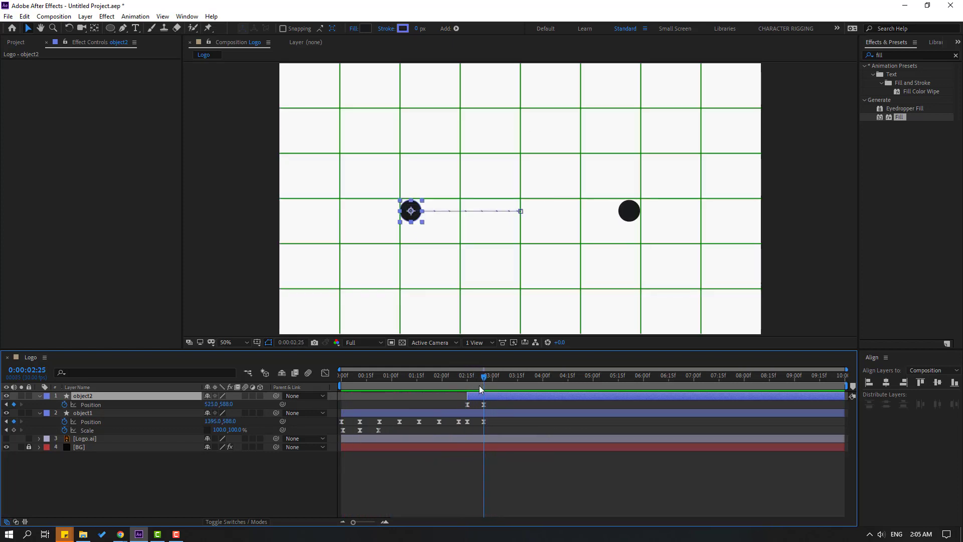
left_click_drag(477, 378, 500, 377)
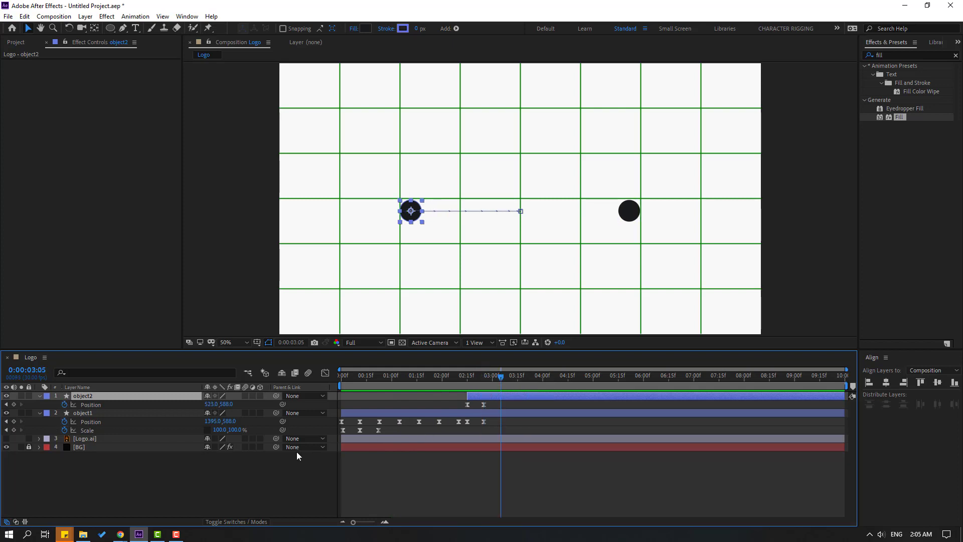
left_click(469, 406)
key("ctrl+c")
key("ctrl+v")
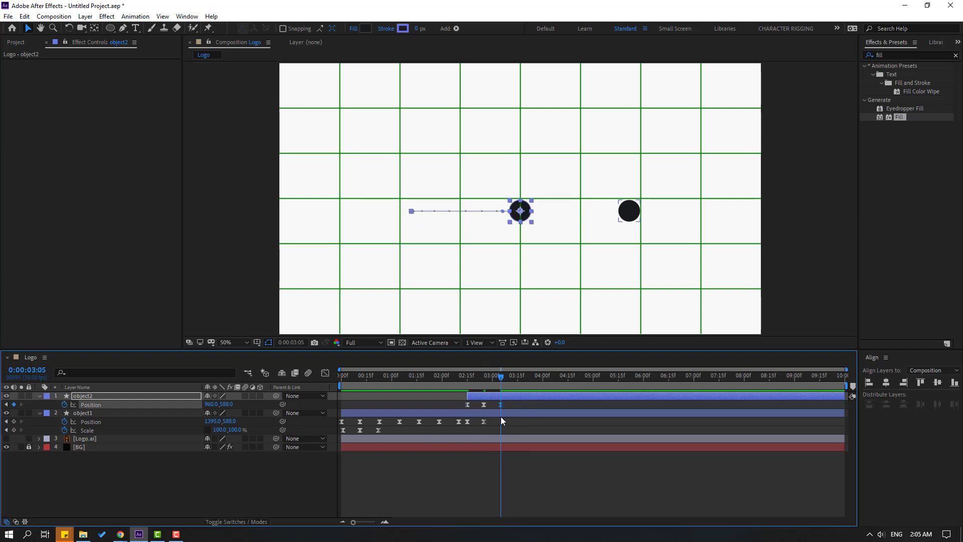
Paste object1's centre Position keyframe at 3:05 so both circles rejoin at 960, 588.
left_click(497, 413)
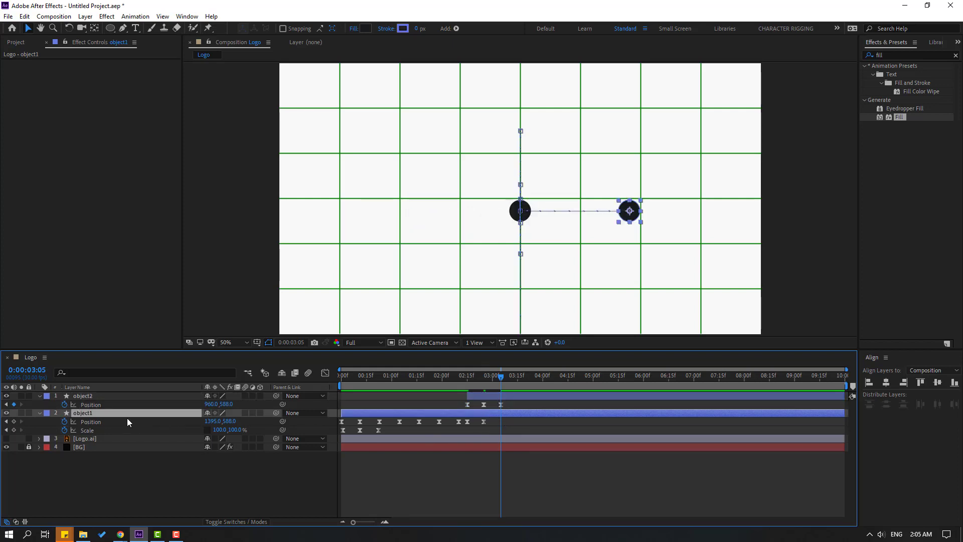
left_click(467, 421)
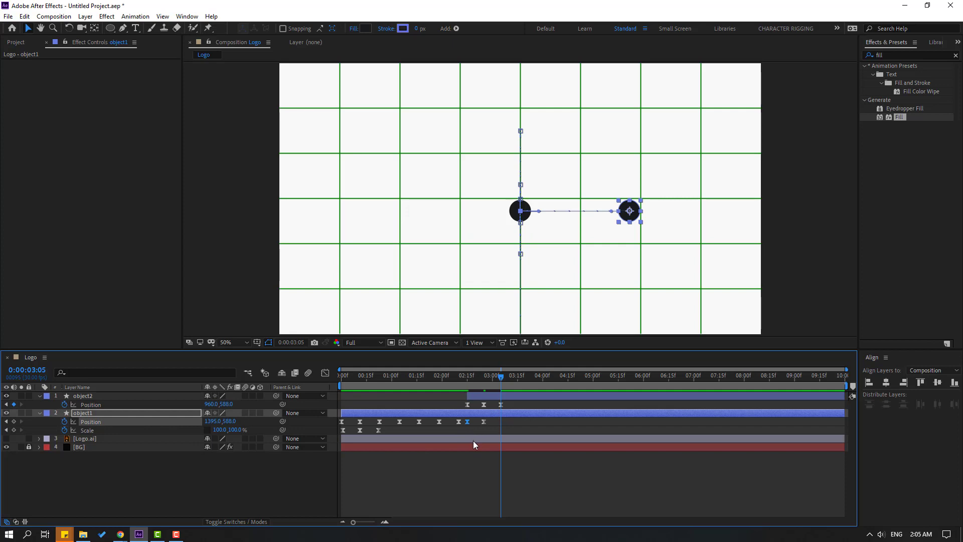
key("ctrl+c")
key("ctrl+v")
left_click_drag(459, 379, 502, 378)
key("space")
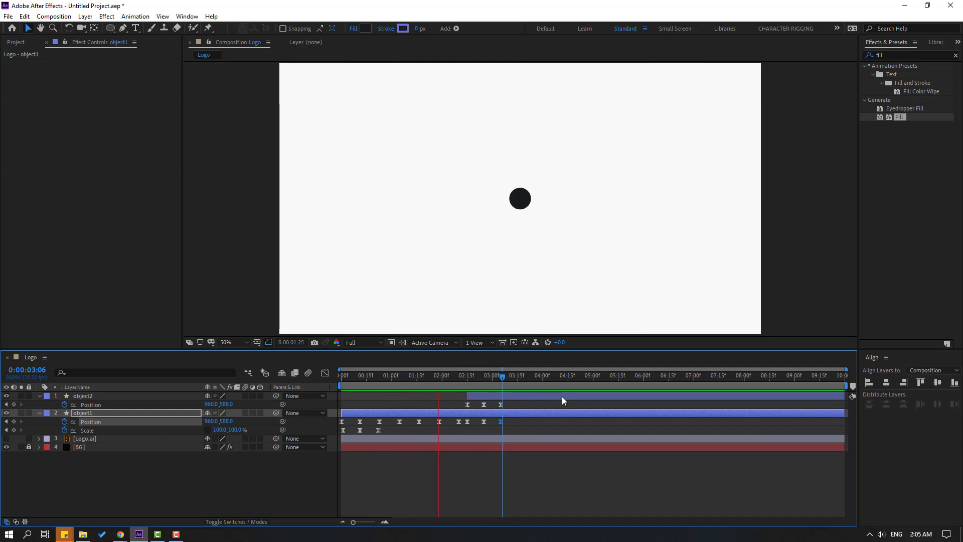
key("space")
left_click_drag(514, 404, 465, 427)
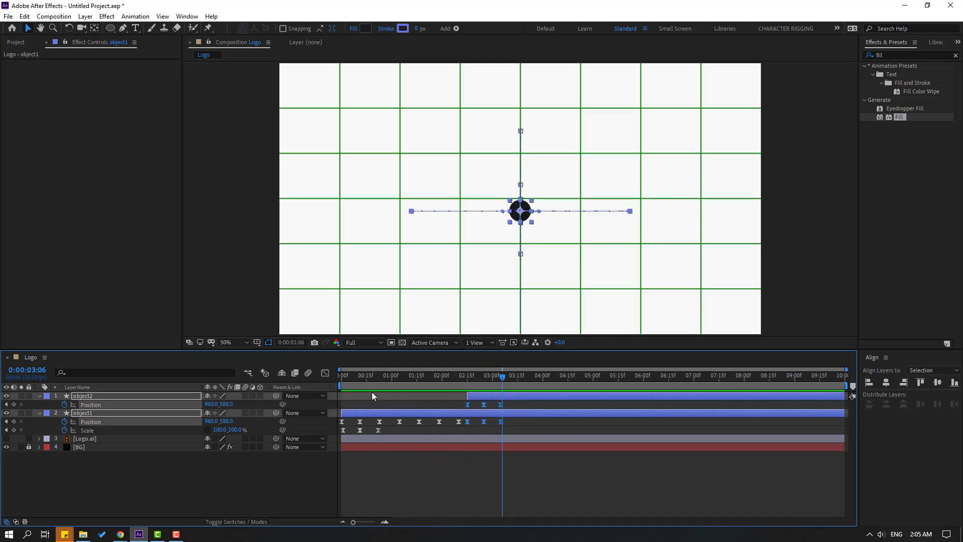
In the speed graph, push the rejoin keyframes' influence to 100% for a sharper peak.
left_click(325, 373)
left_click(493, 378)
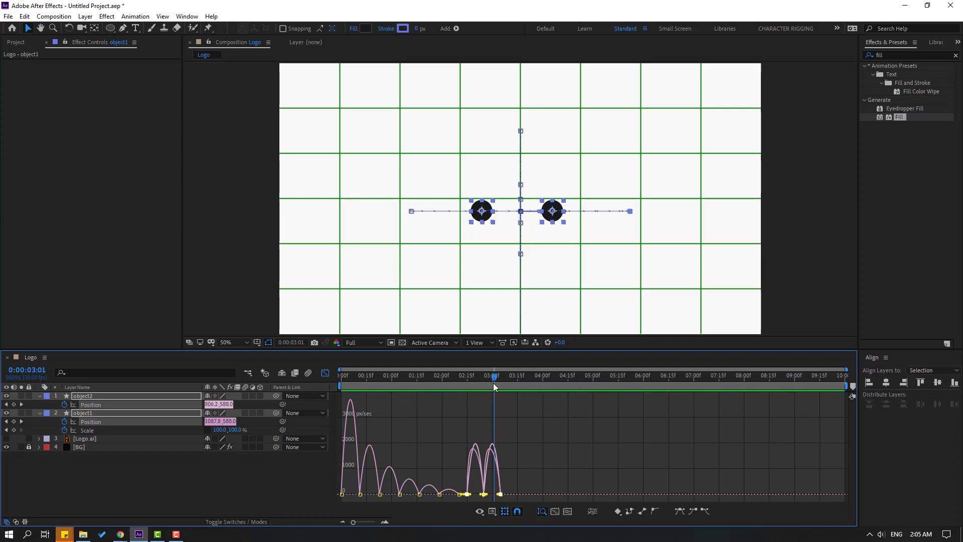
scroll(438, 497, "up", 3)
scroll(468, 477, "down", 3)
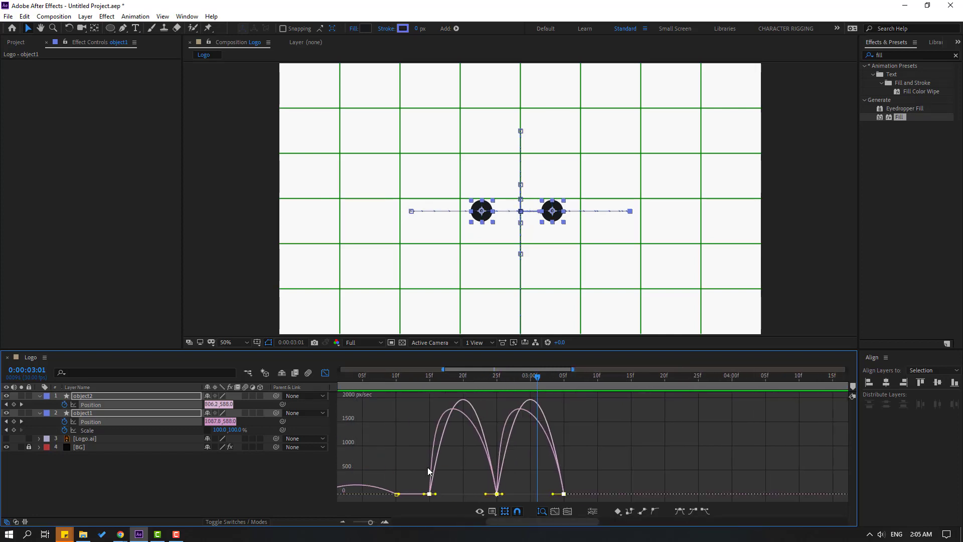
scroll(540, 457, "right", 2)
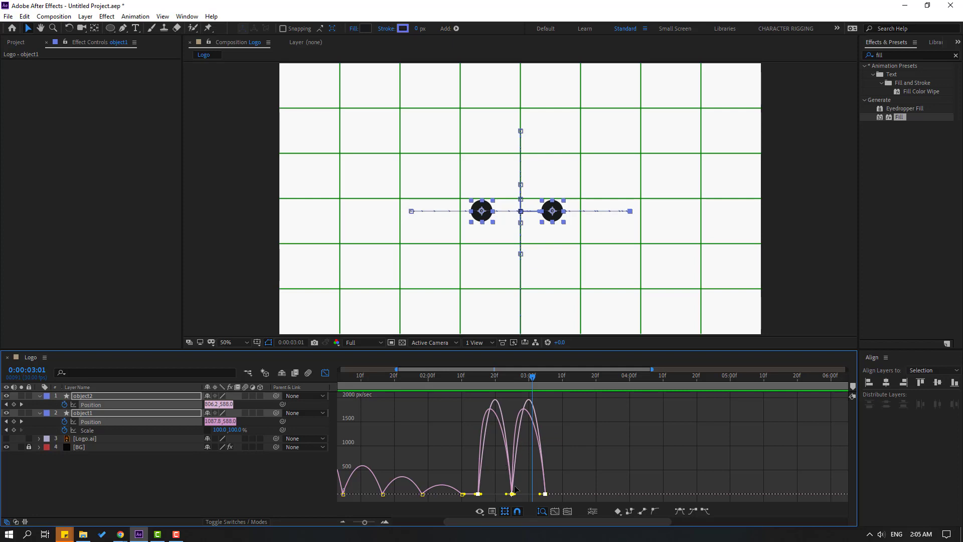
left_click_drag(526, 485, 539, 408)
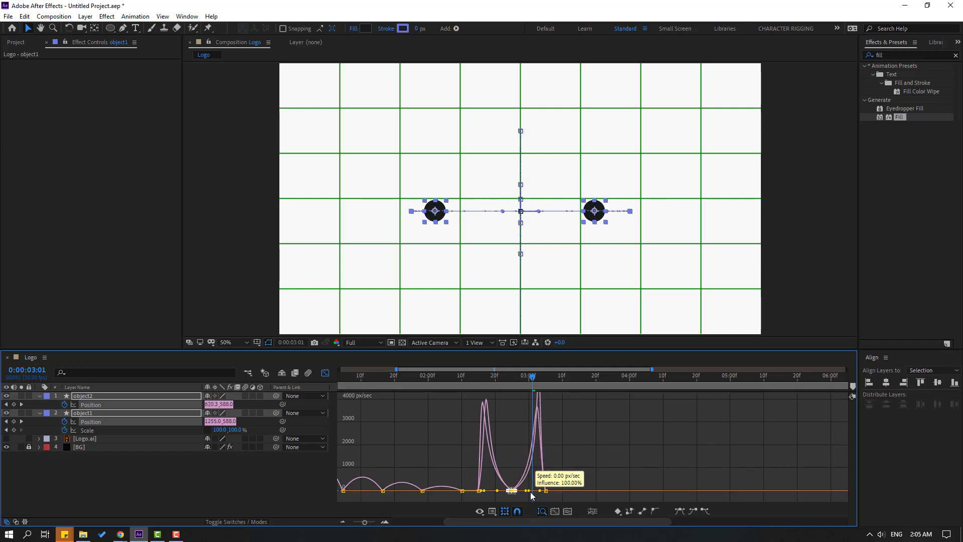
left_click(429, 382)
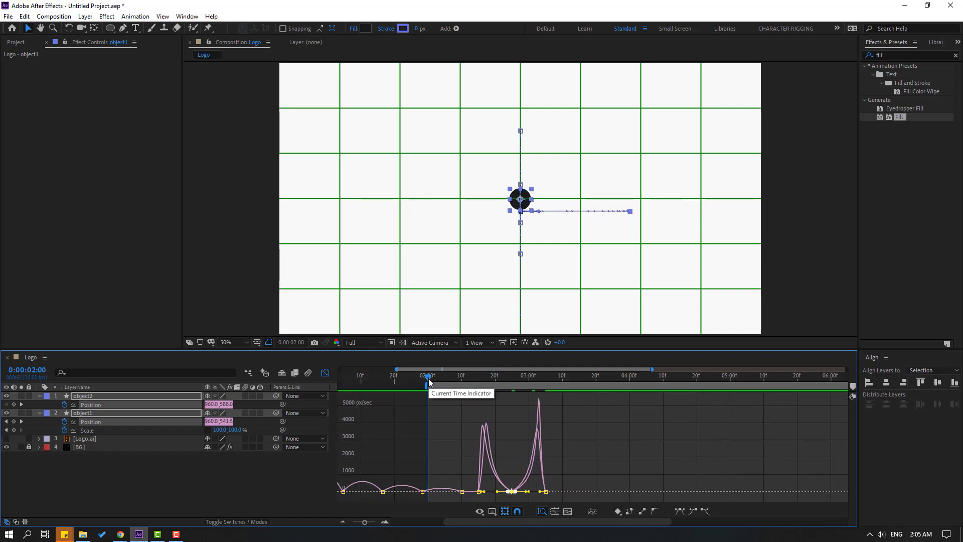
key("space")
key("space")
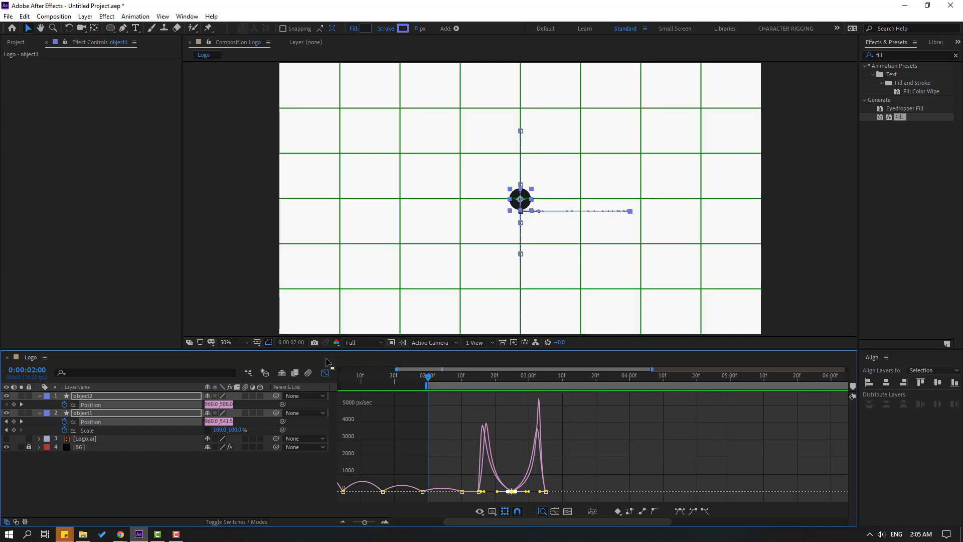
left_click(324, 372)
Deselect the balls and zoom the timeline out to the full 10-second duration.
left_click(521, 489)
key("semicolon")
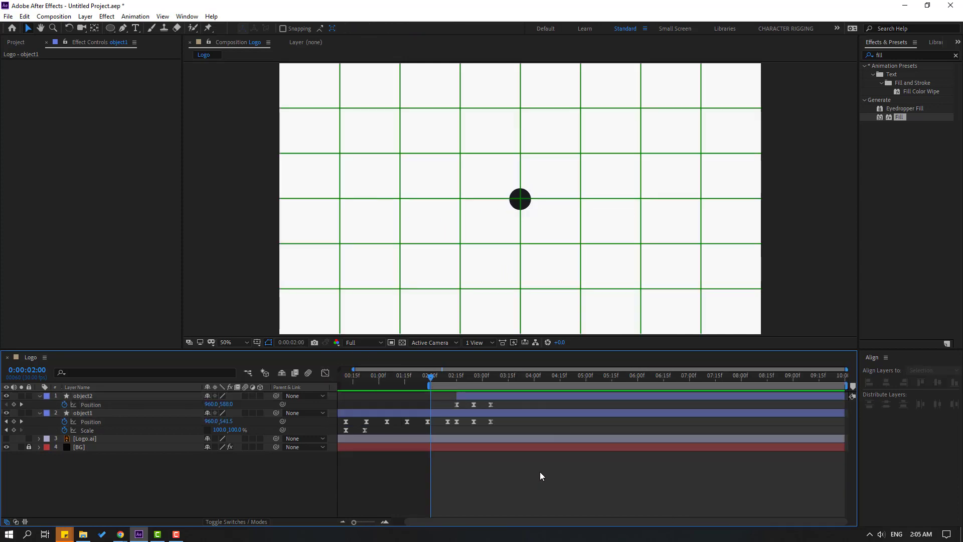
left_click_drag(504, 404, 456, 429)
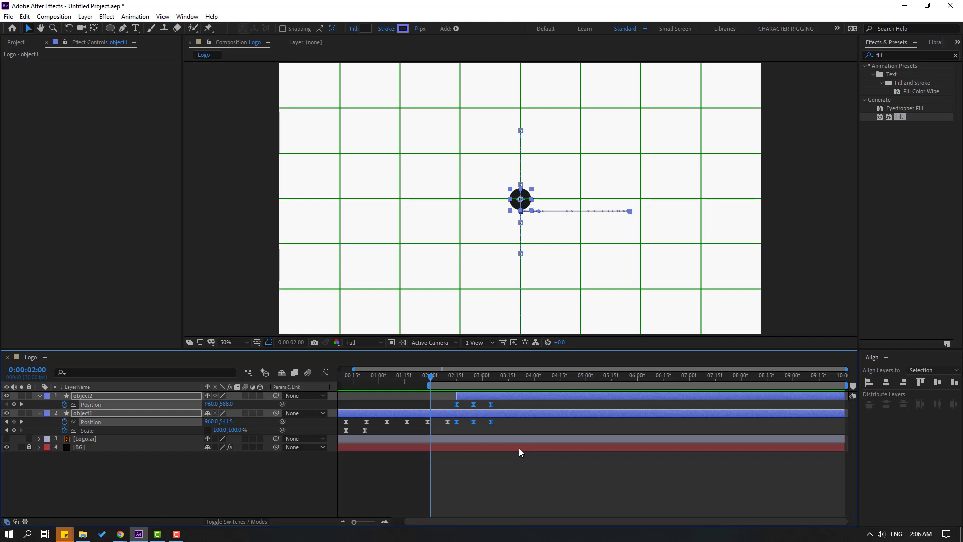
Stretch the later Position keyframes so the split ends at 04:00, then reveal both balls' Scale.
left_click_drag(518, 405, 541, 420)
key("space")
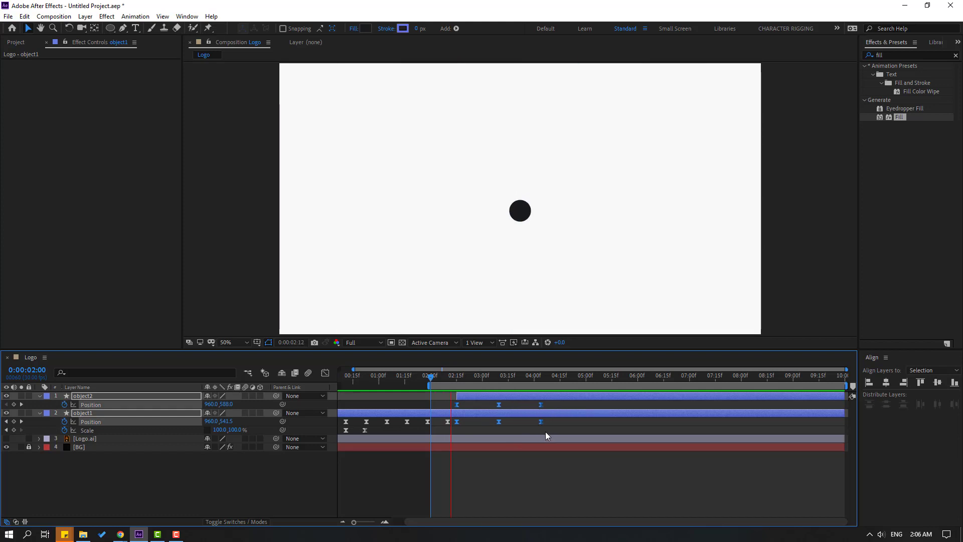
key("space")
key("space")
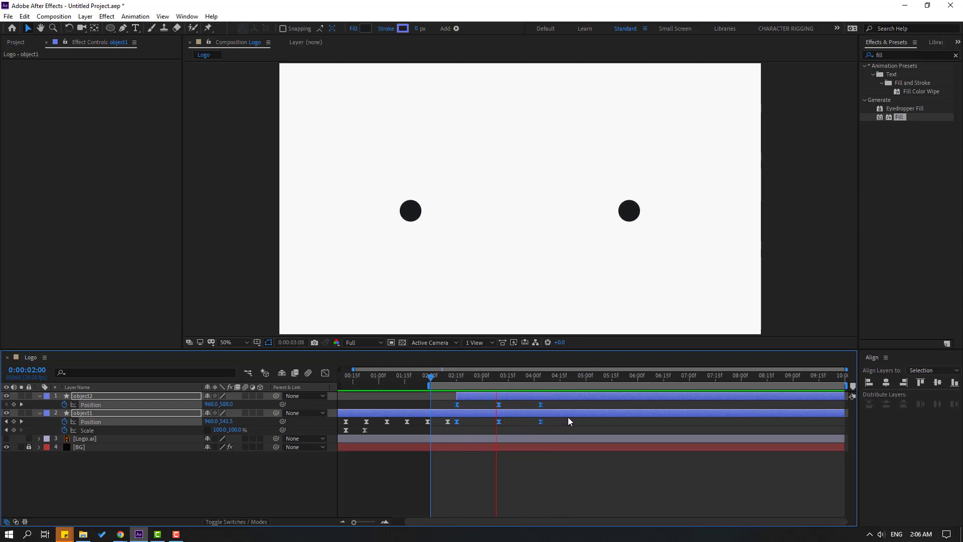
key("space")
left_click(456, 377)
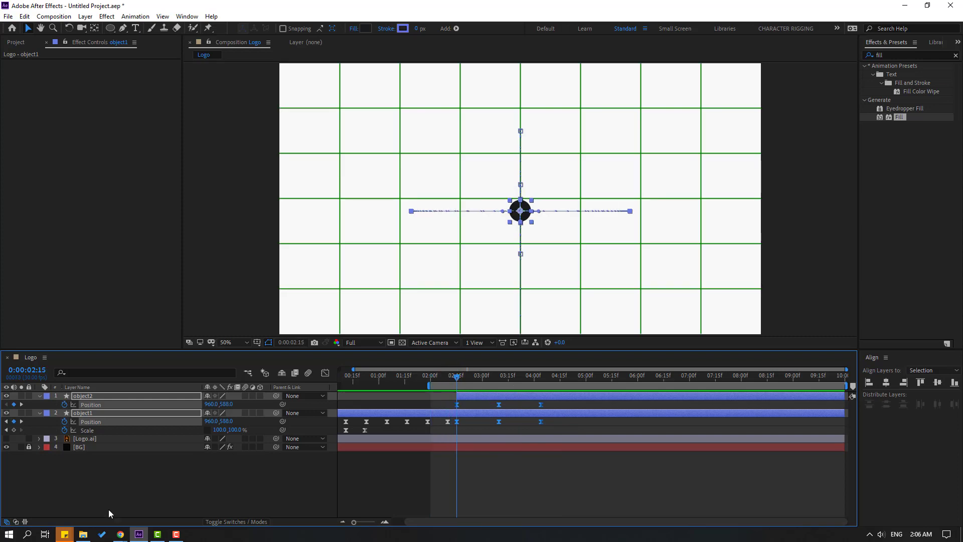
key("shift+s")
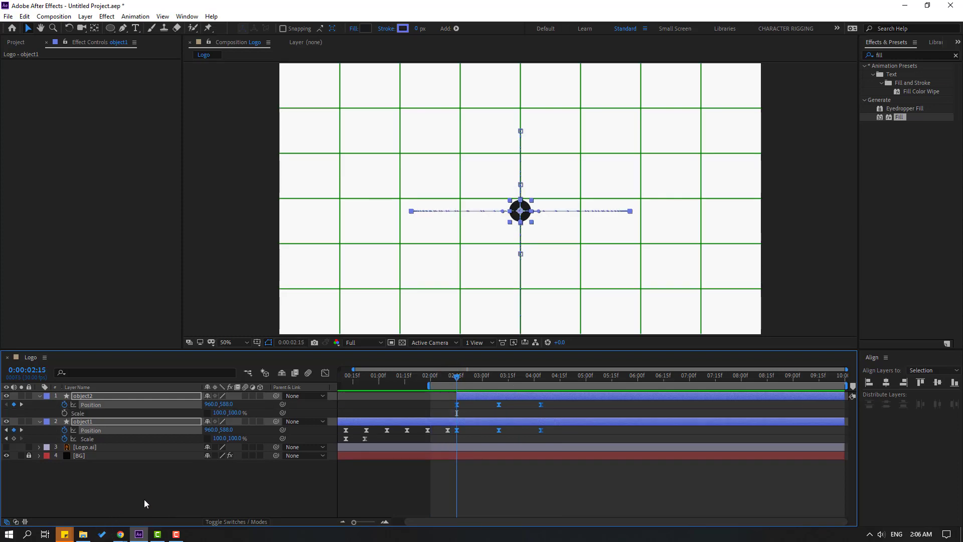
Keyframe both balls' Scale at 02:15 and add a later key with Scale X 140%.
left_click(138, 491)
left_click(65, 413)
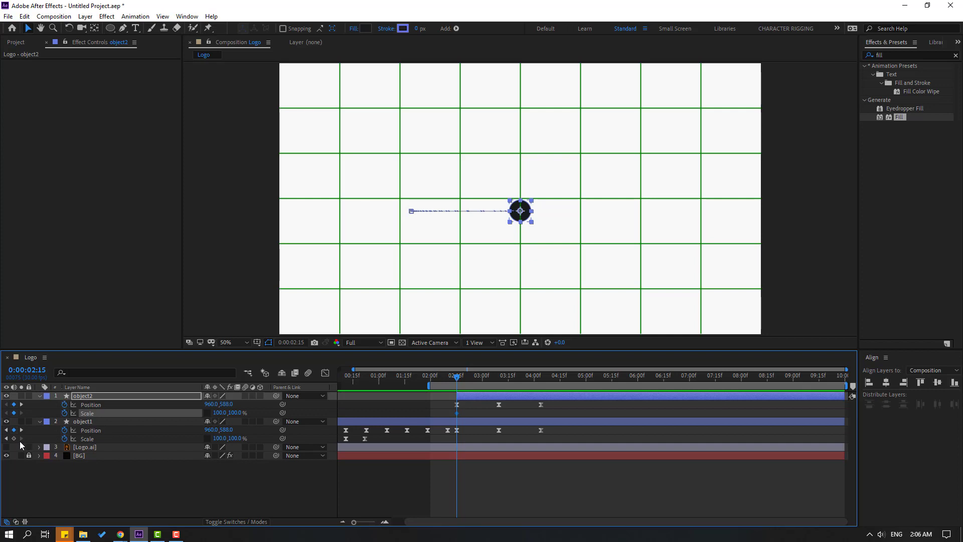
left_click(14, 438)
left_click_drag(465, 380, 499, 380)
left_click(240, 490)
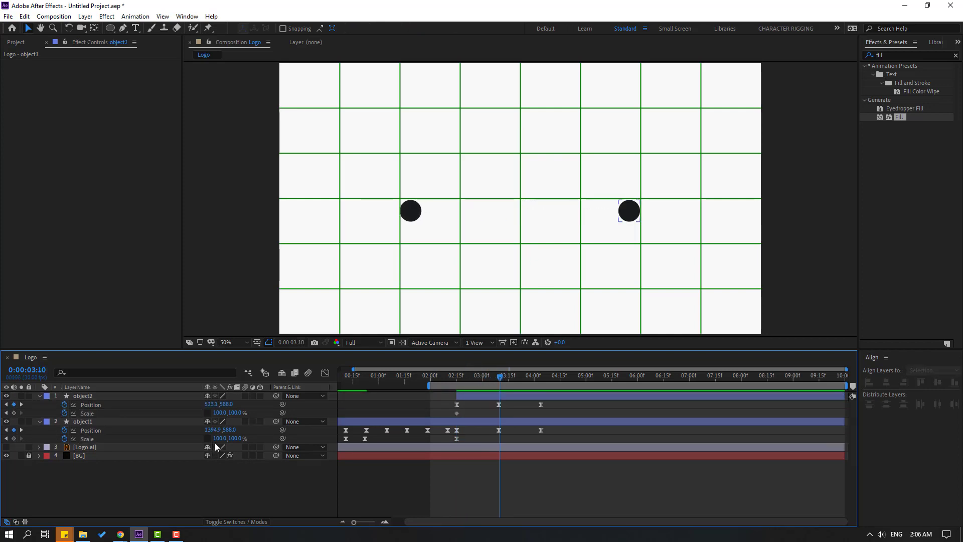
left_click_drag(219, 440, 233, 454)
left_click_drag(218, 418, 243, 436)
left_click(224, 412)
key("Return")
left_click(219, 437)
left_click(533, 423)
Move the 140% keys to about 02:25 and return Scale to 100% at 03:08.
left_click_drag(499, 413, 479, 442)
left_click(459, 377)
left_click_drag(465, 377, 496, 380)
key("Return")
Apply Easy Ease to all of the balls' Scale keyframes.
left_click(477, 437)
left_click_drag(502, 409, 457, 417)
right_click(456, 417)
mouse_move(474, 411)
left_click(592, 435)
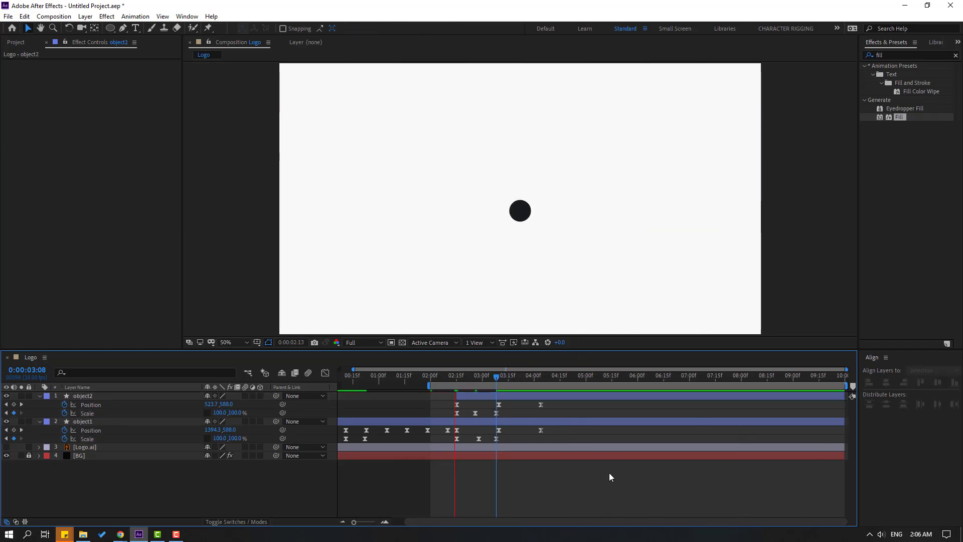
key("ctrl+apostrophe")
Add Scale keyframes for both balls at 03:15 and set Scale X to 140 at 04:00.
left_click_drag(495, 376, 508, 377)
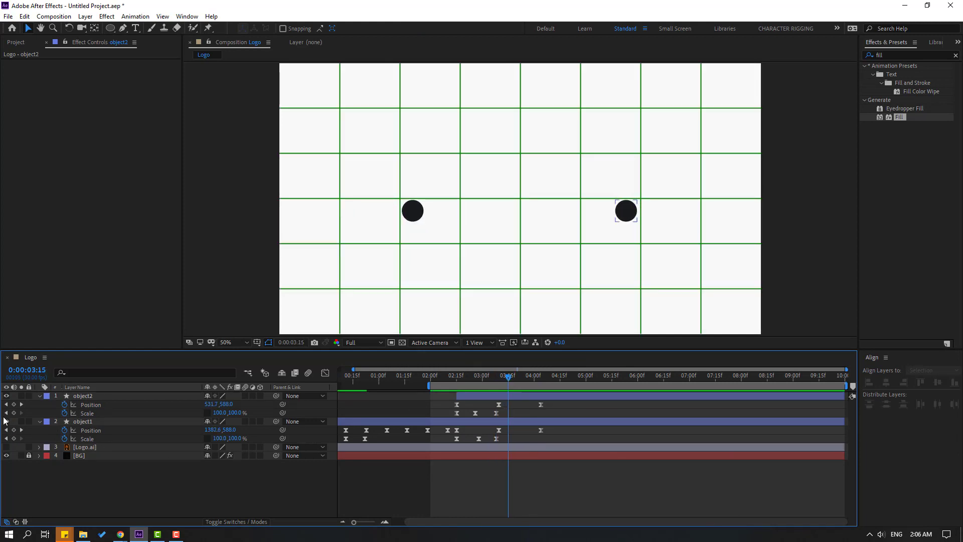
left_click(13, 412)
left_click(13, 439)
left_click_drag(509, 383, 536, 385)
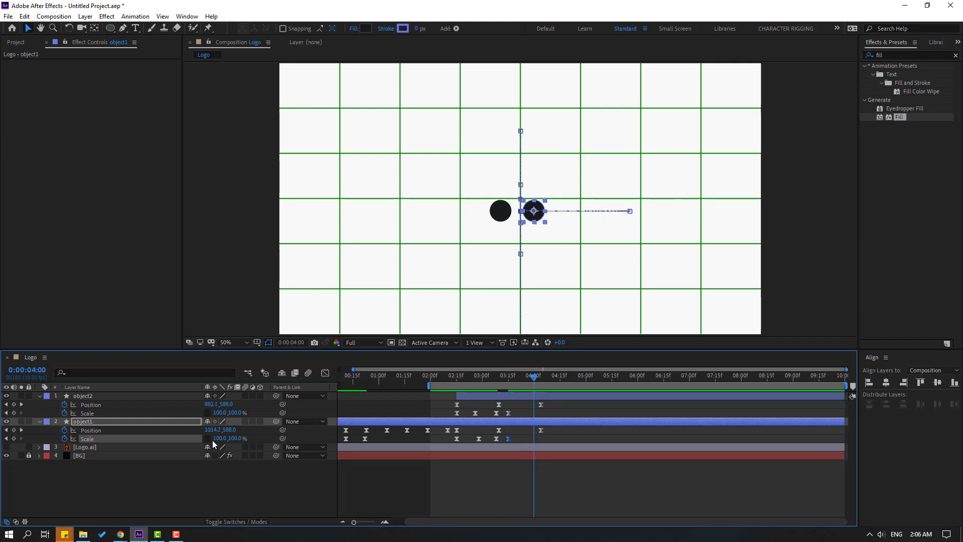
left_click_drag(222, 438, 231, 438)
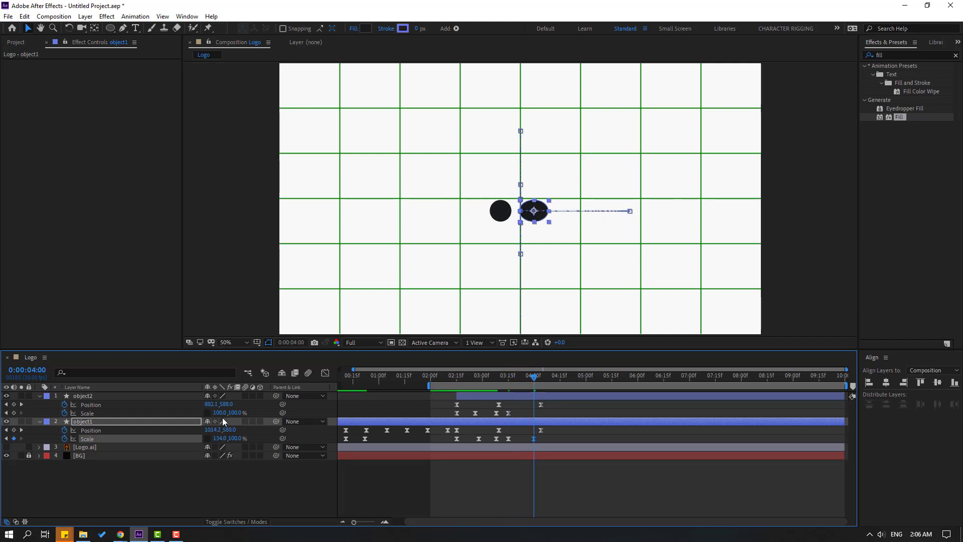
left_click(221, 438)
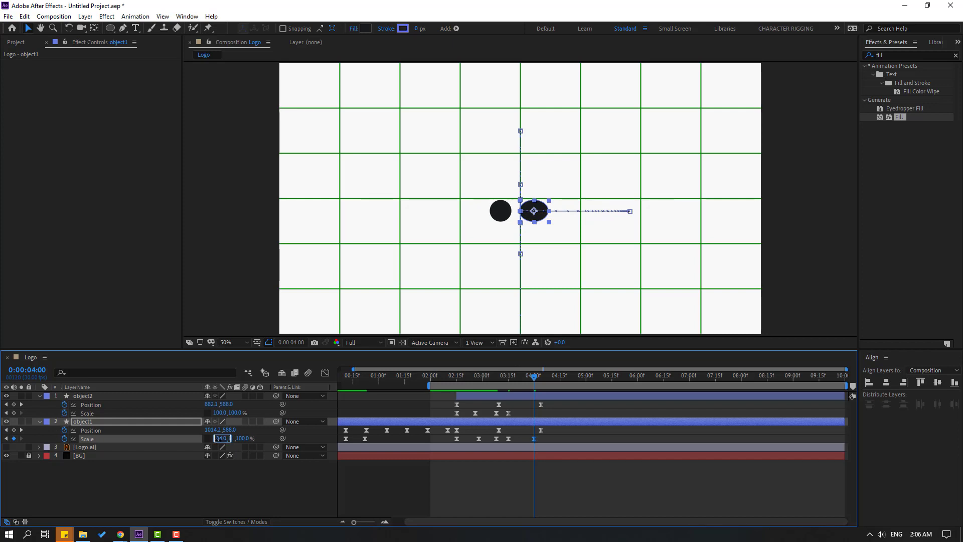
left_click(218, 413)
type("140")
key("Return")
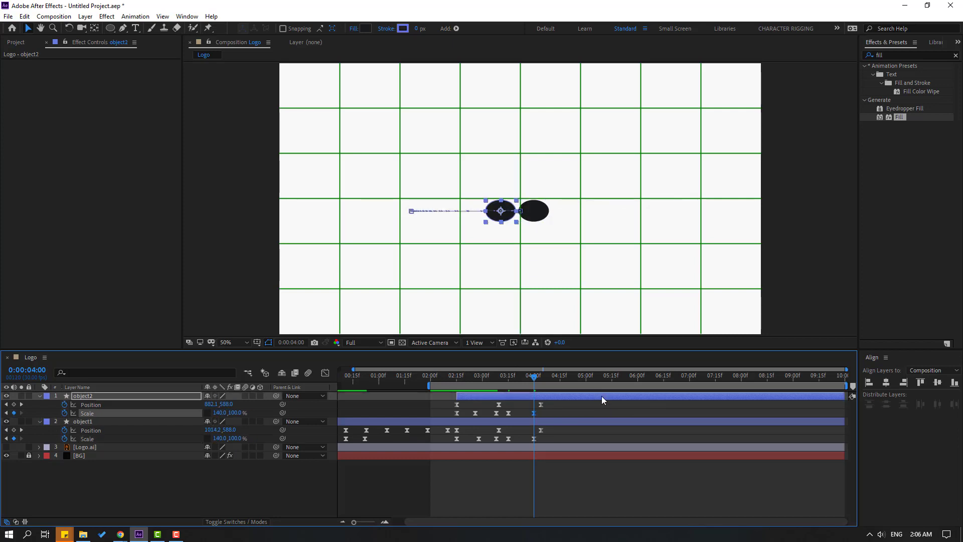
Set both balls' Scale X back to 100 at 04:04.
left_click_drag(534, 375, 542, 377)
left_click(541, 380)
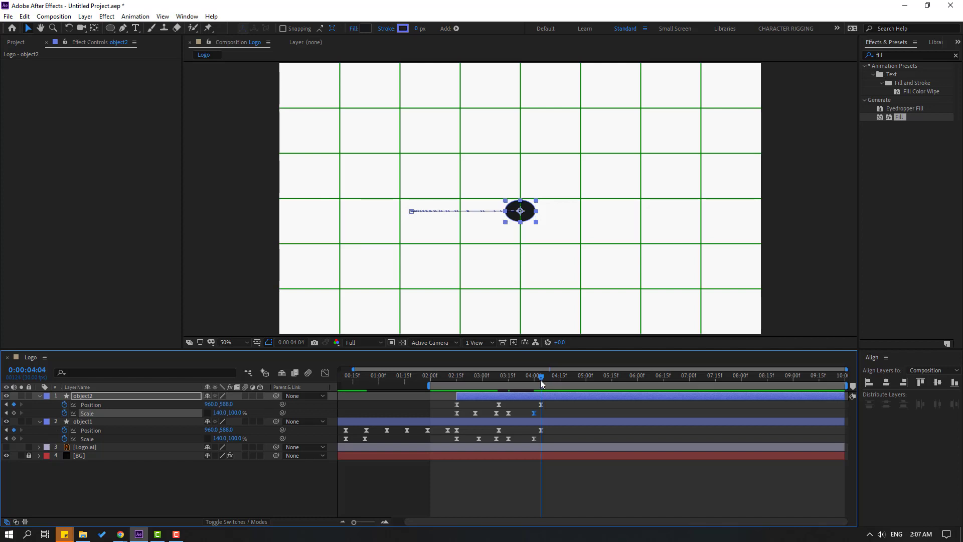
left_click(221, 413)
type("100")
key("Return")
left_click(221, 437)
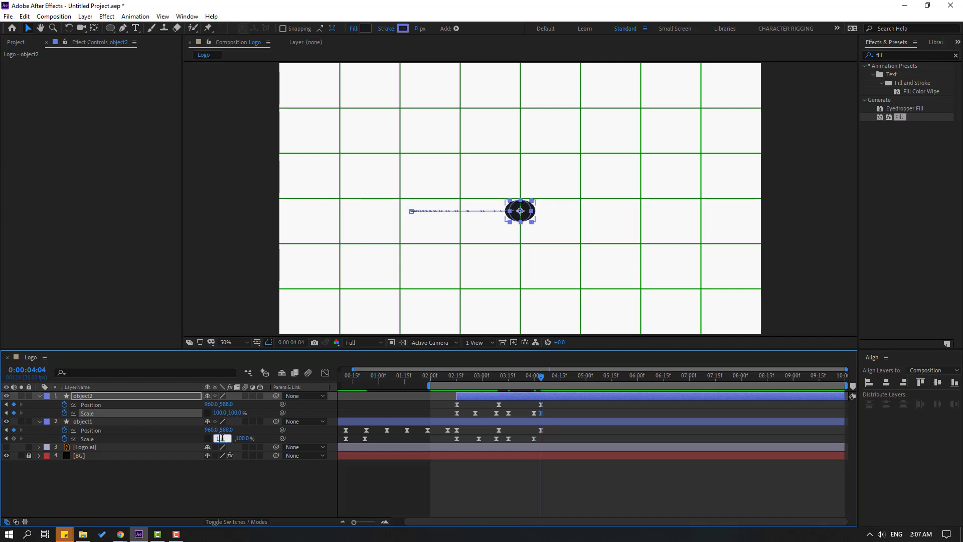
type("100")
key("Tab")
Preview the balls stretching and merging into one centred ball.
left_click(540, 491)
key("space")
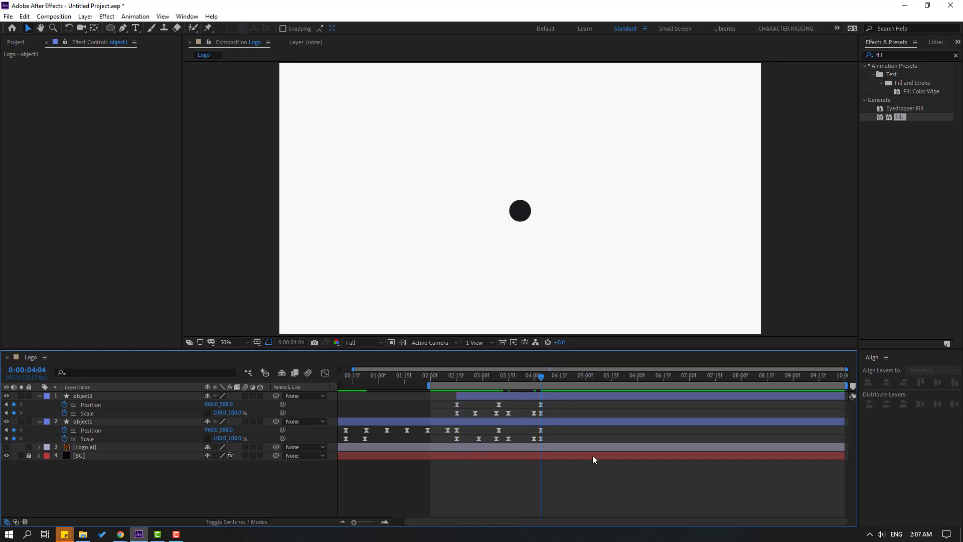
scroll(523, 284, "down", 4)
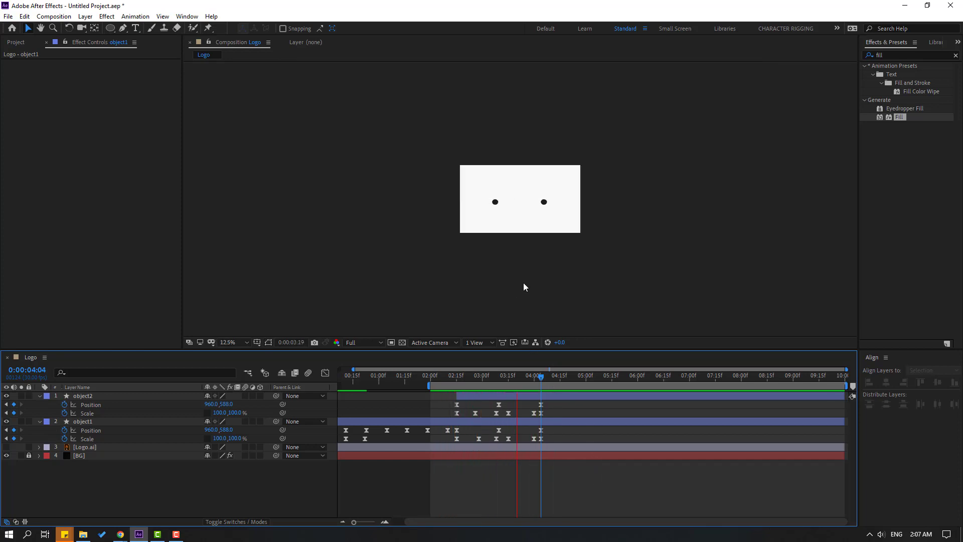
scroll(523, 282, "up", 4)
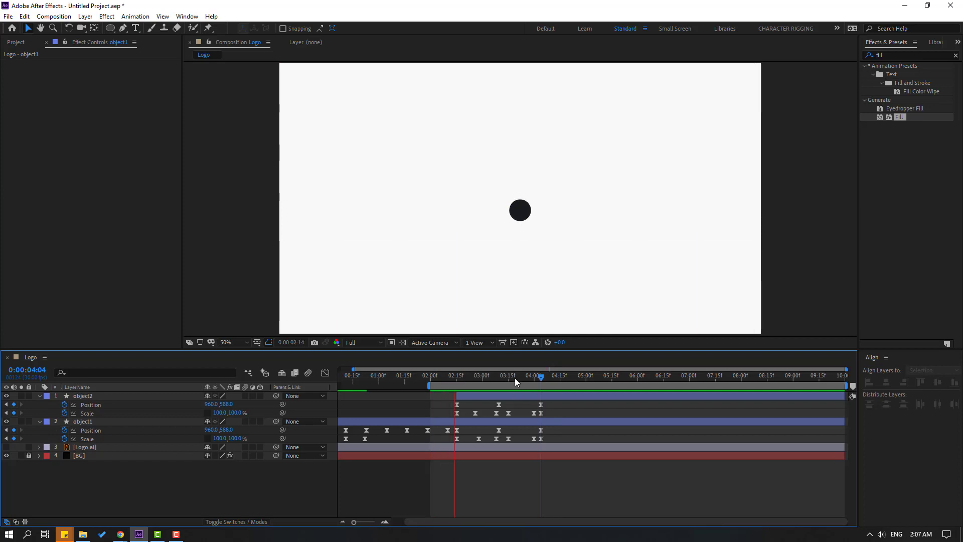
key("space")
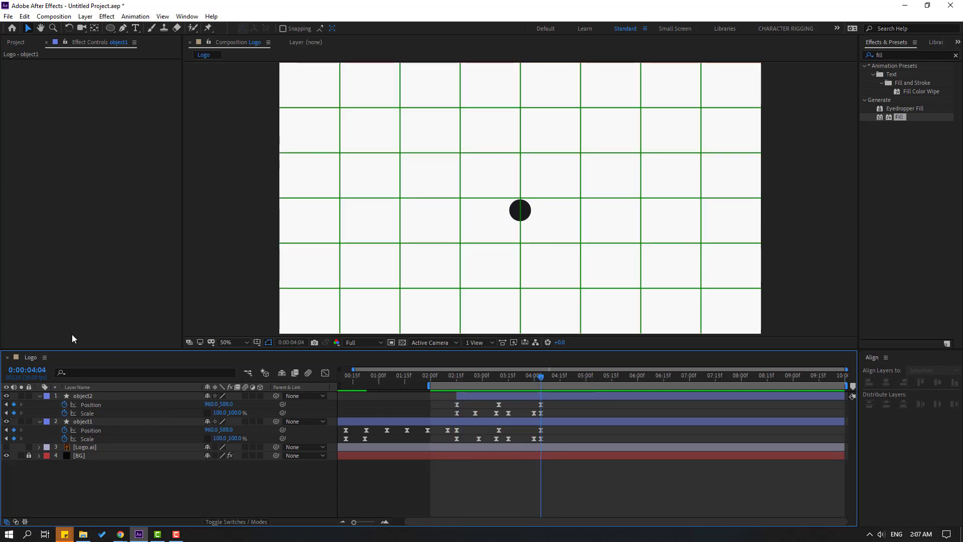
Show Logo.ai starting at 04:04 with a Scale keyframe at 7%.
left_click(82, 448)
left_click(6, 447)
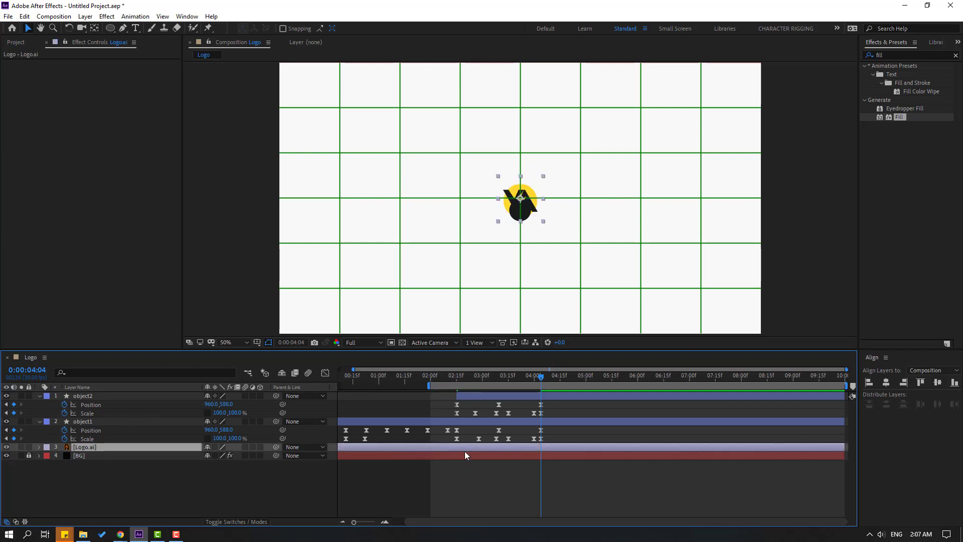
left_click_drag(361, 448, 575, 448)
key("p")
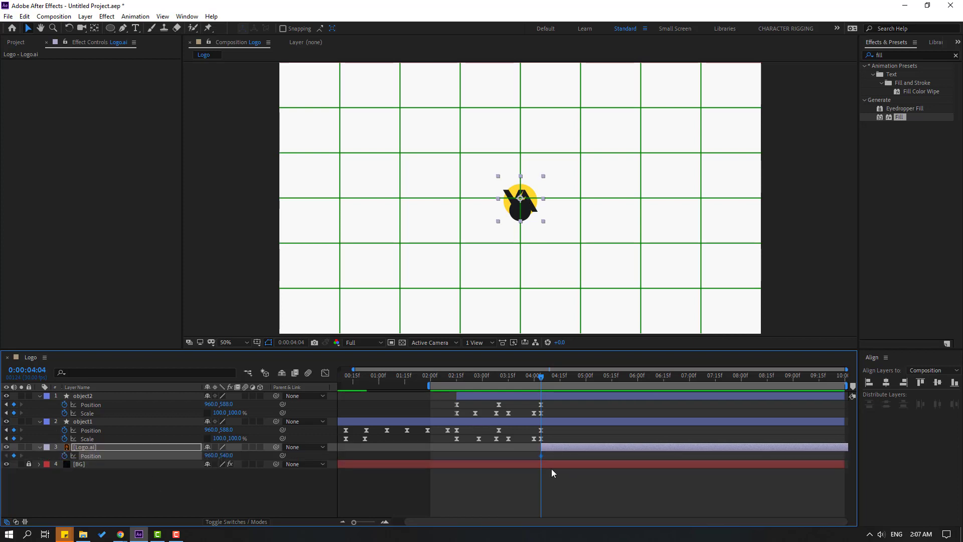
key("shift+s")
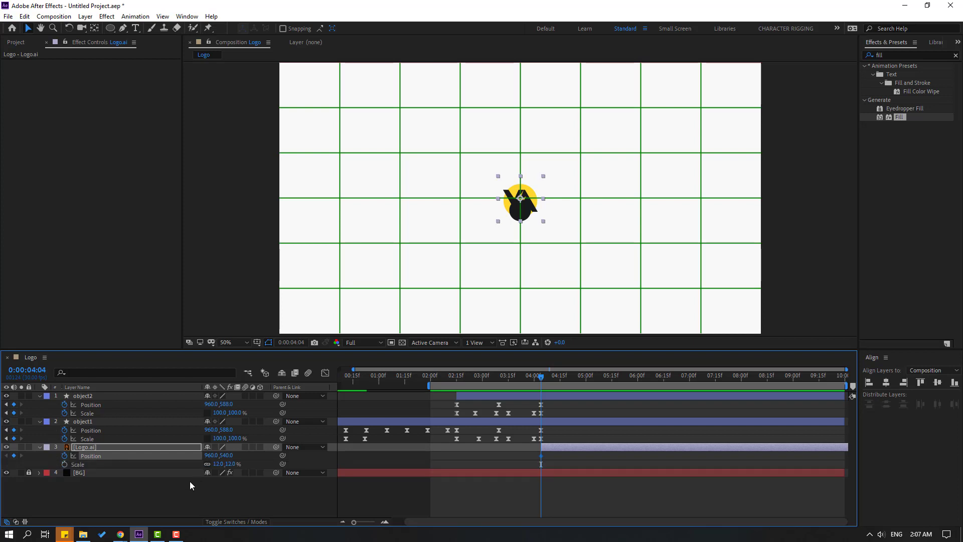
left_click_drag(217, 464, 245, 458)
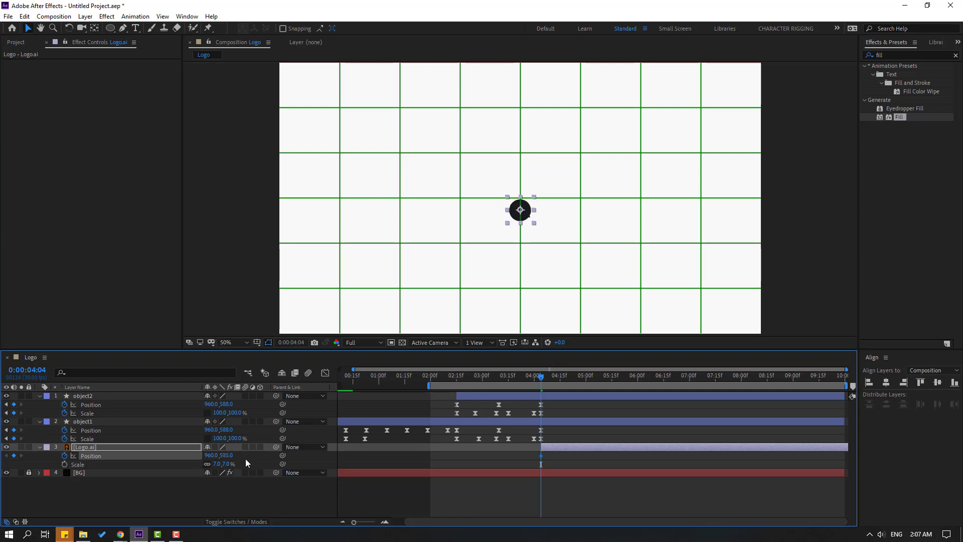
left_click(63, 464)
At 04:14, raise the logo to Y 135 and stretch it vertically.
key("shift+Page_Down")
mouse_move(226, 455)
left_mouse_down()
mouse_move(171, 455)
mouse_move(226, 464)
left_mouse_up()
left_click(206, 464)
At 04:26, drop the logo to Y 564 and set its Scale to 20, 20%.
left_click_drag(525, 377, 559, 377)
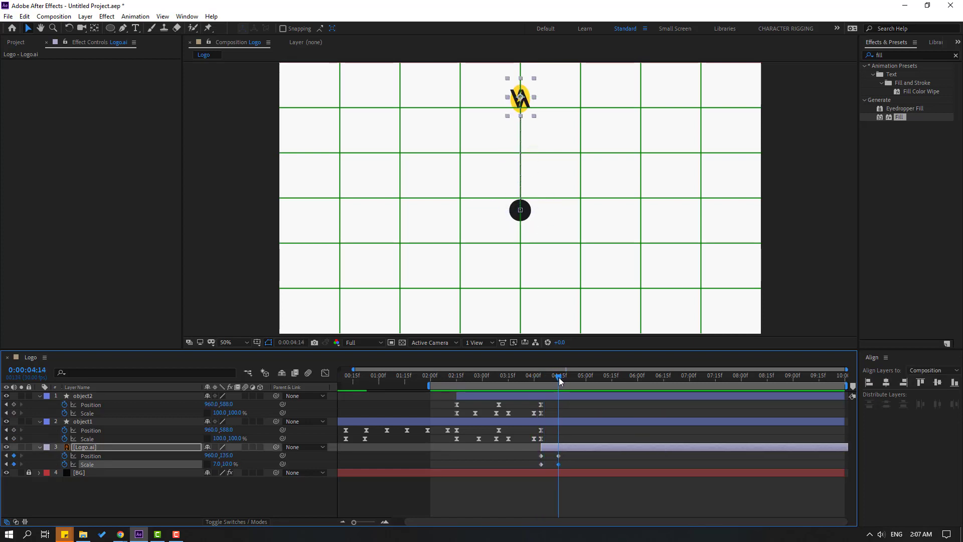
left_click_drag(231, 464, 234, 464)
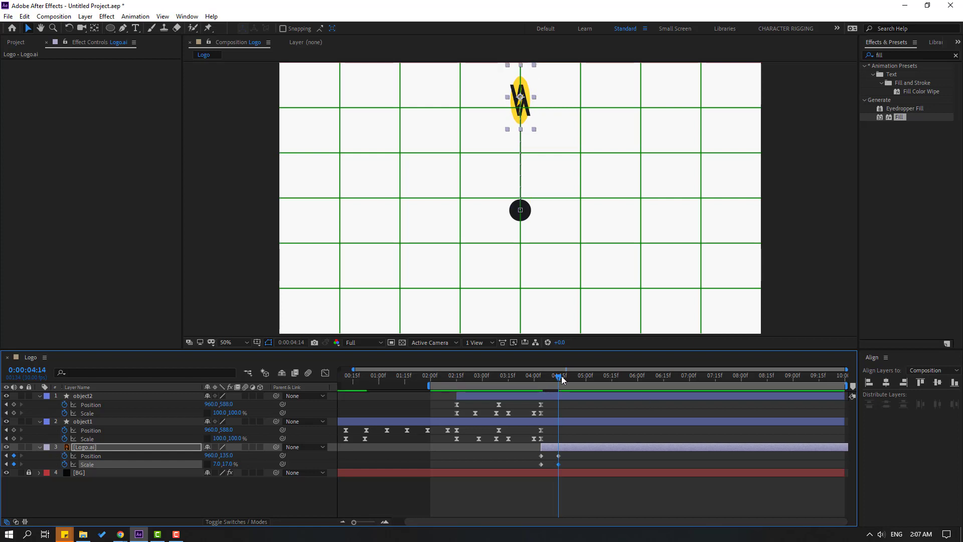
left_click_drag(567, 380, 579, 380)
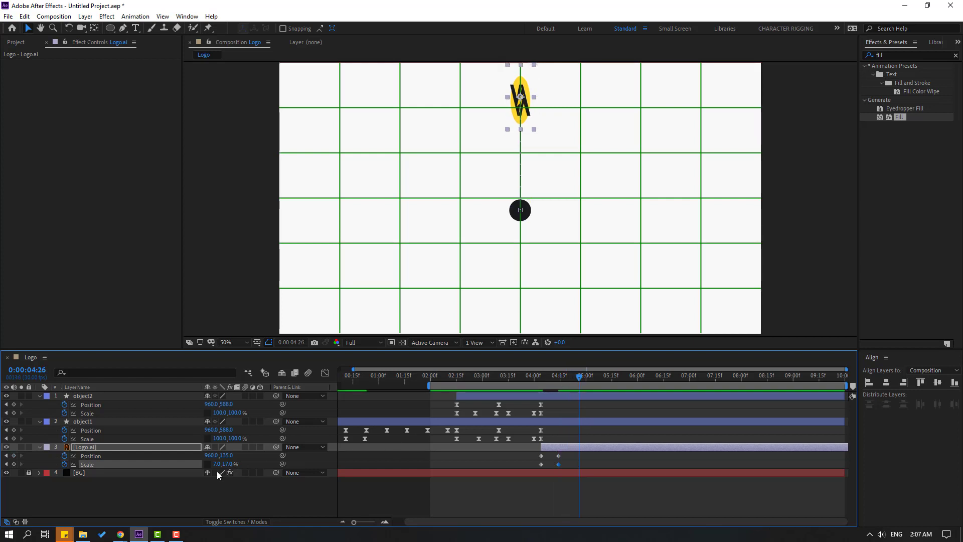
left_click_drag(226, 455, 434, 458)
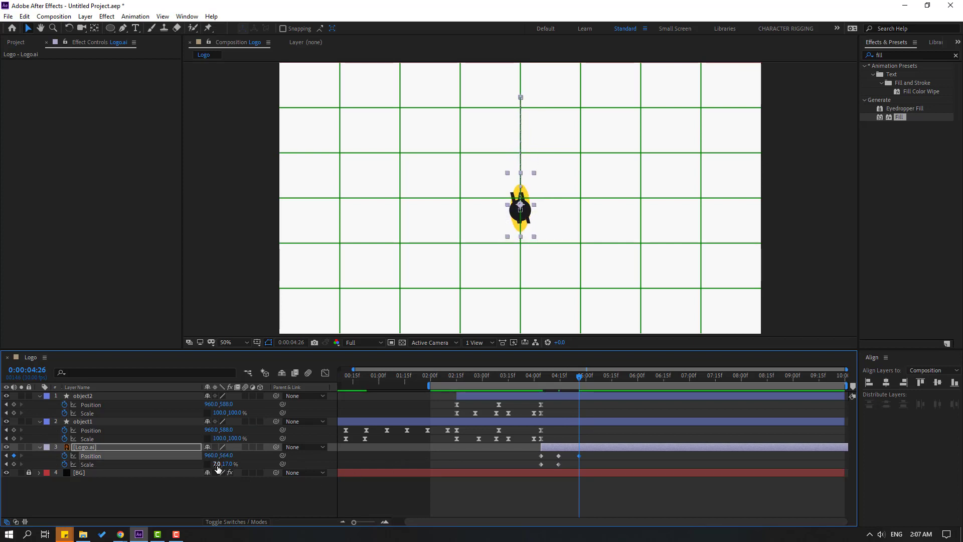
type("17")
key("Return")
type("20")
key("Return")
type("20")
key("Return")
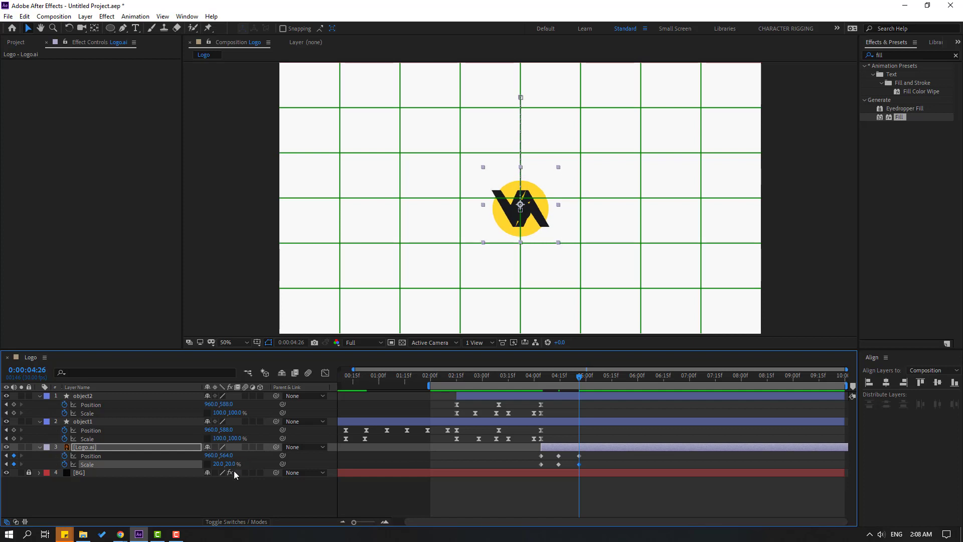
Apply Easy Ease to the logo's Position and Scale keyframes.
left_click_drag(598, 458, 543, 467)
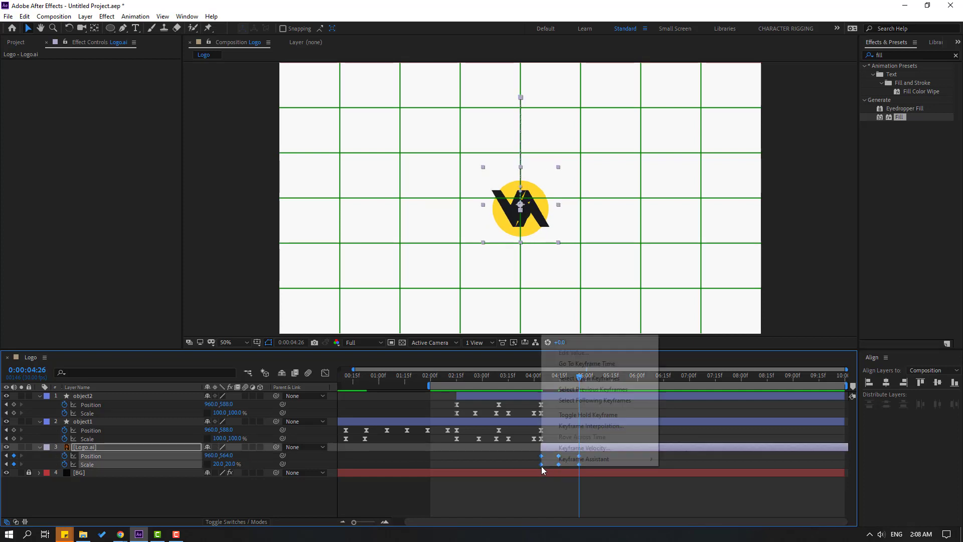
right_click(540, 465)
mouse_move(602, 458)
left_click(688, 403)
left_click(622, 489)
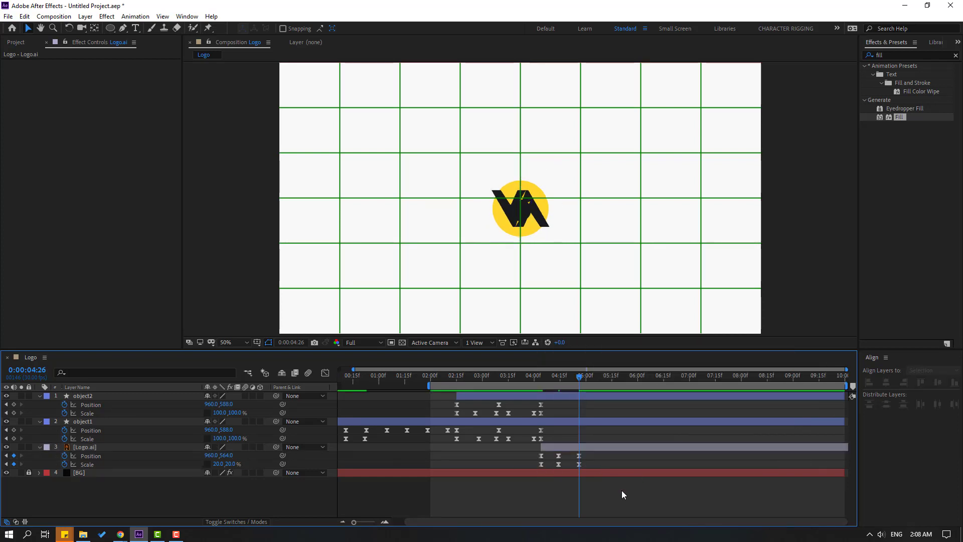
Hide the Proportional Grid overlay and preview the animation.
left_click(258, 342)
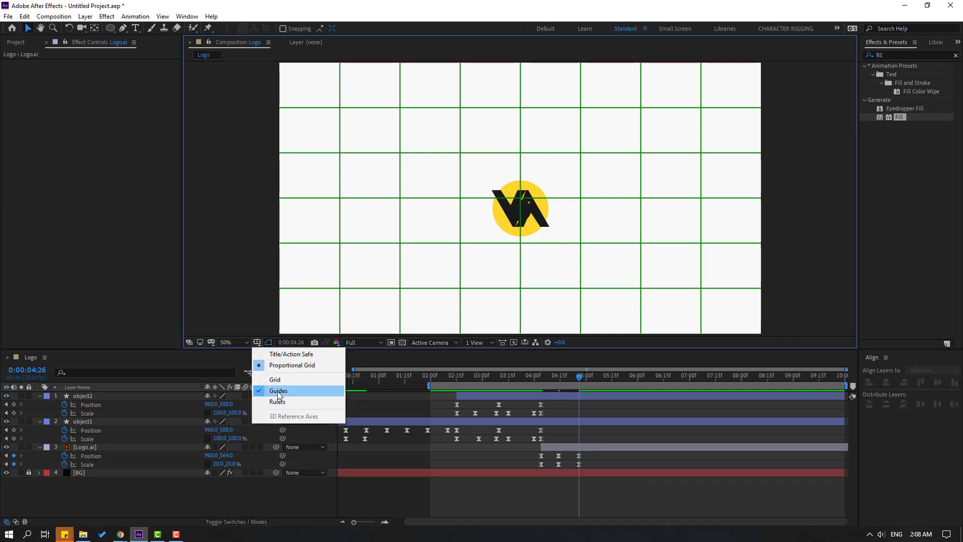
left_click(291, 365)
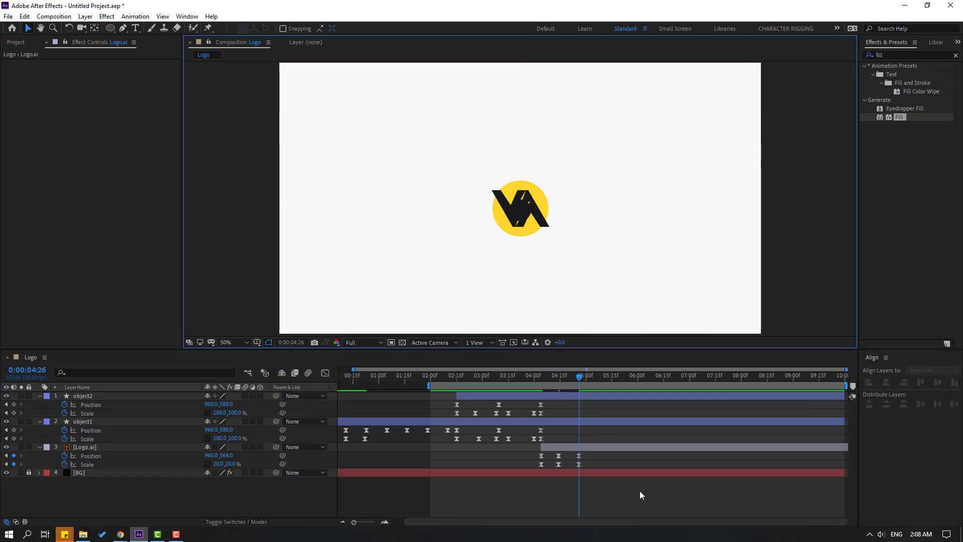
key("space")
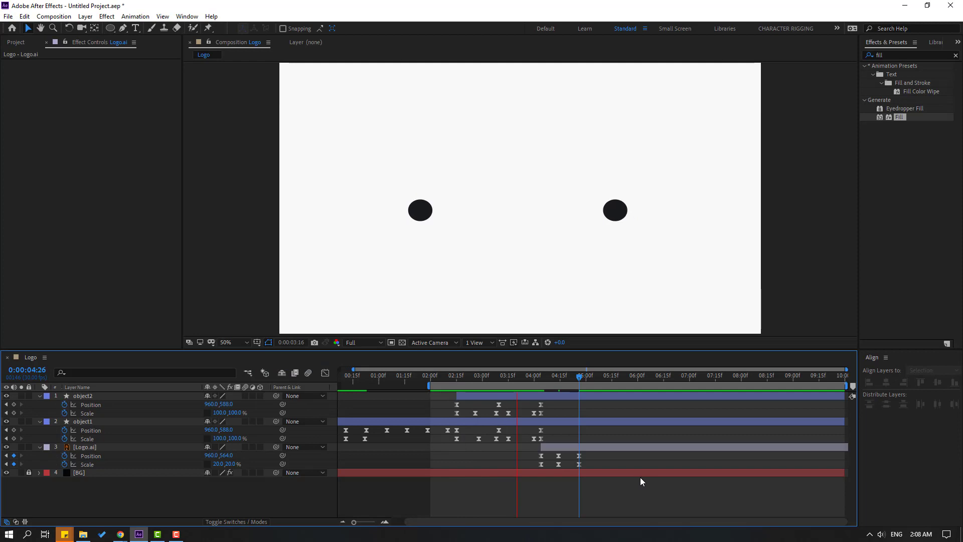
key("space")
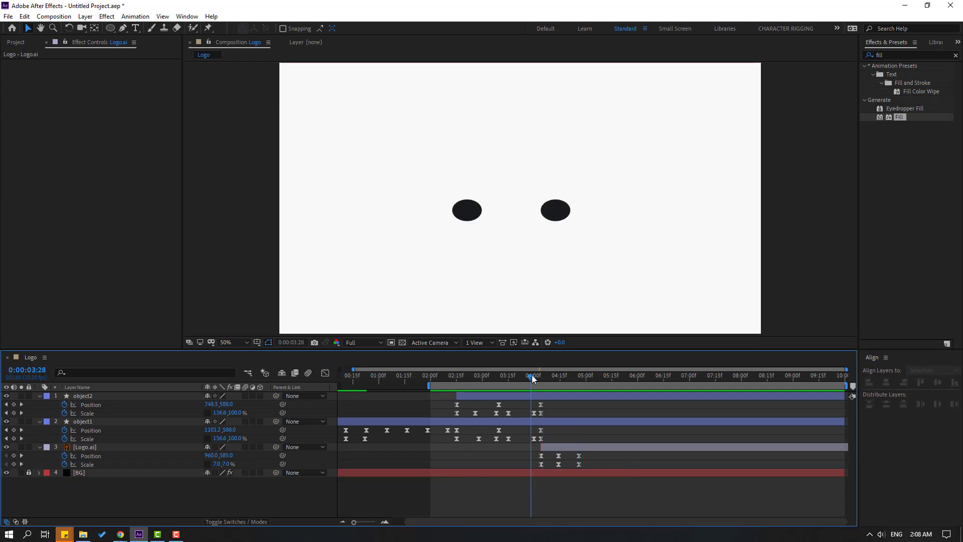
Steepen the logo's Position speed curves in the Graph Editor for a snappier rise and drop.
left_click_drag(588, 456, 506, 453)
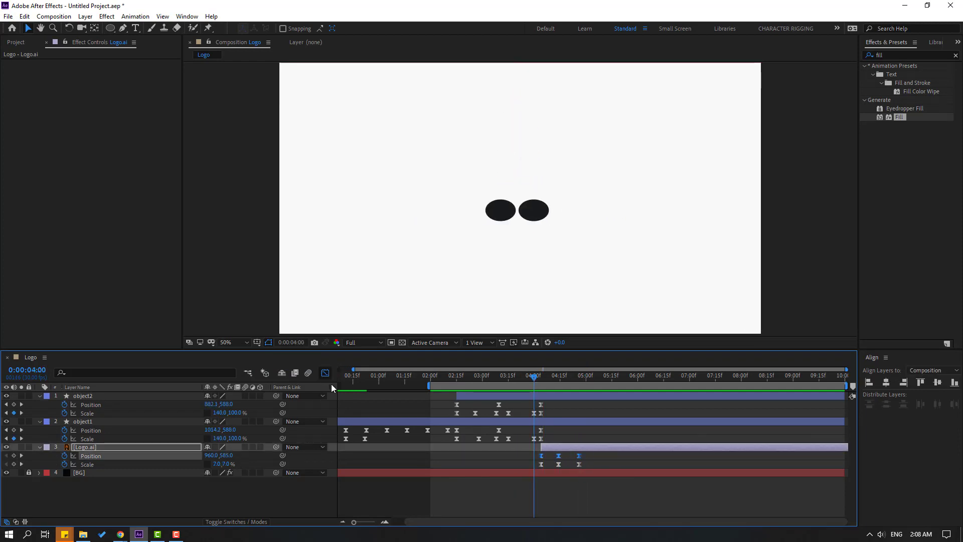
left_click(325, 372)
scroll(577, 447, "up", 5)
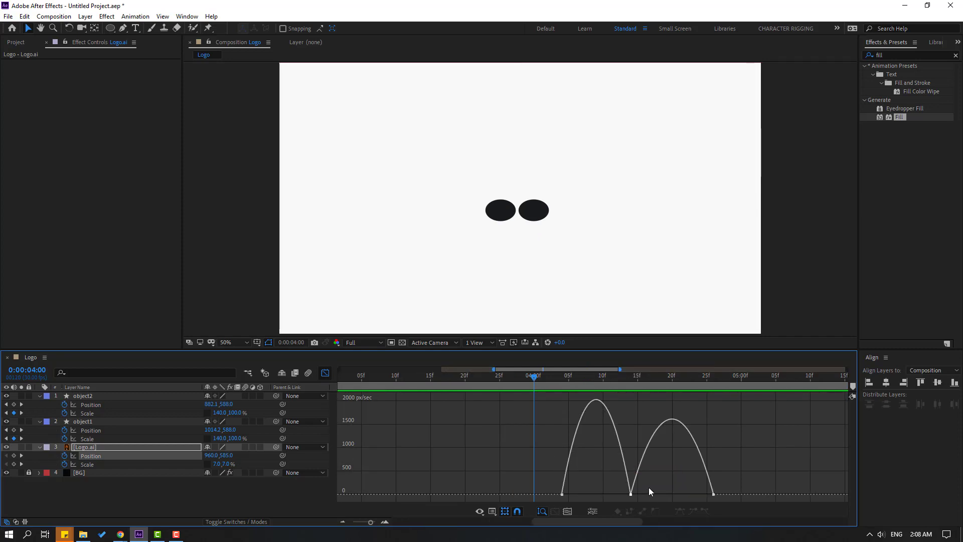
left_click_drag(572, 494, 675, 494)
left_click(610, 502)
key("minus")
key("minus")
key("minus")
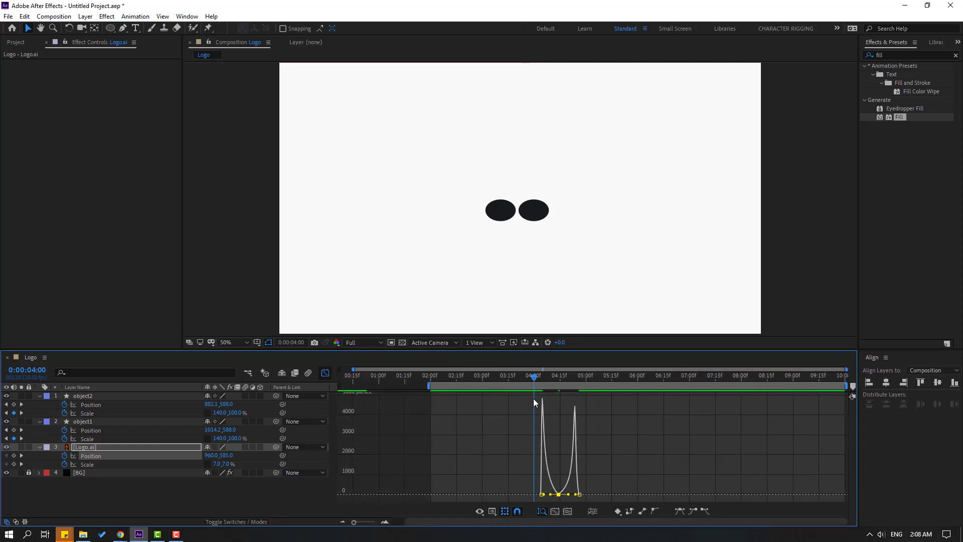
key("space")
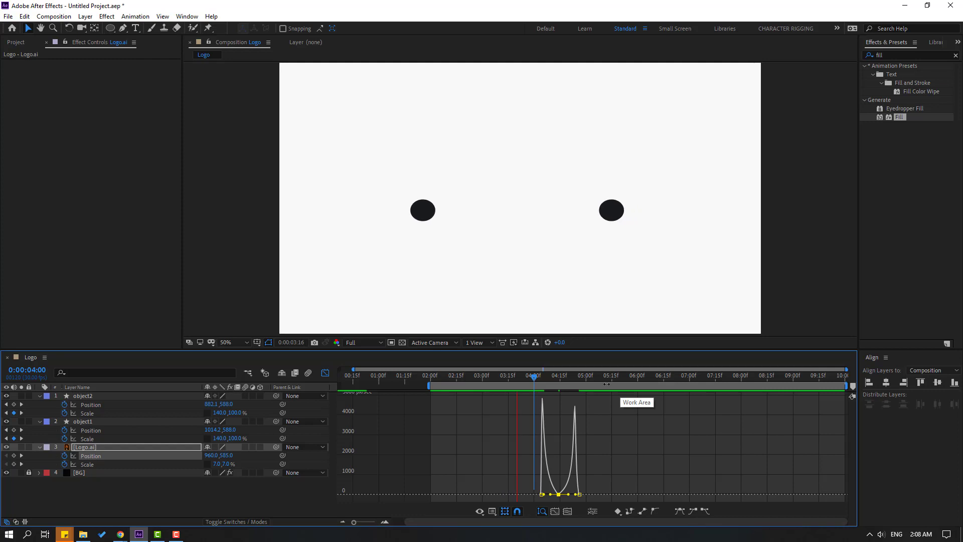
key("space")
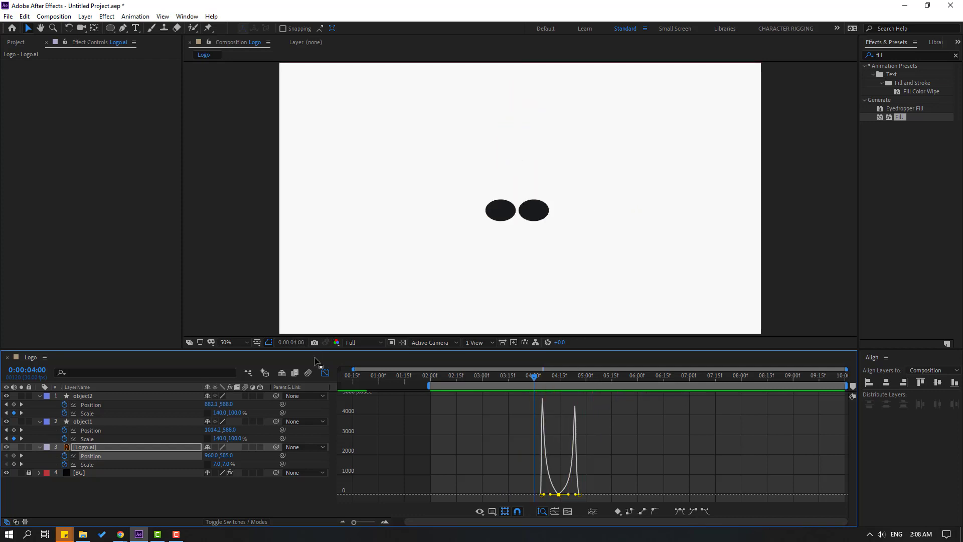
left_click(324, 373)
left_click_drag(563, 380, 578, 381)
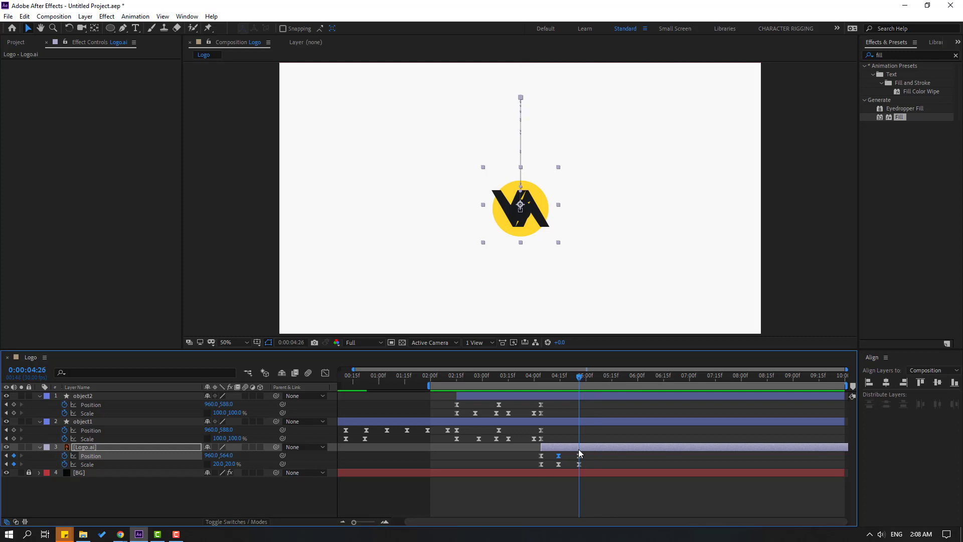
Add Logo.ai Position bounce keyframes at 5:16 and 5:26 and stretch them over more time.
left_click_drag(227, 454, 185, 450)
key("space")
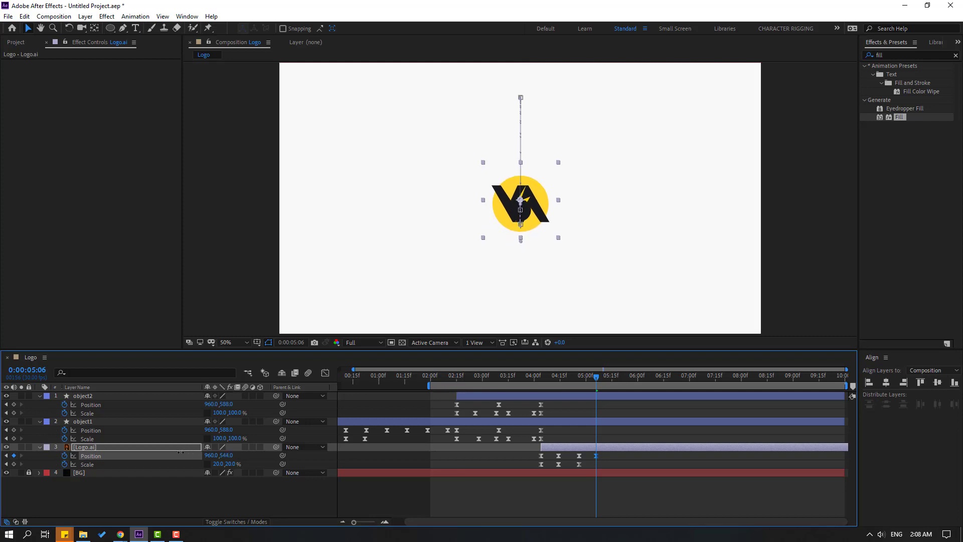
mouse_move(227, 455)
left_mouse_down()
mouse_move(241, 456)
mouse_move(212, 455)
left_mouse_up()
key("shift+Page_Down")
key("space")
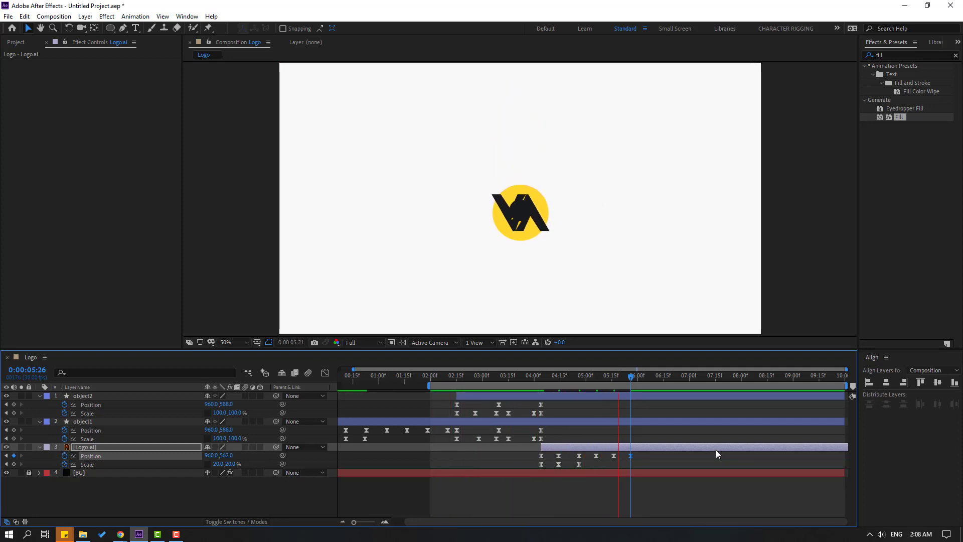
mouse_move(640, 452)
left_mouse_down()
mouse_move(533, 455)
mouse_move(655, 456)
left_mouse_up()
left_click(650, 486)
key("space")
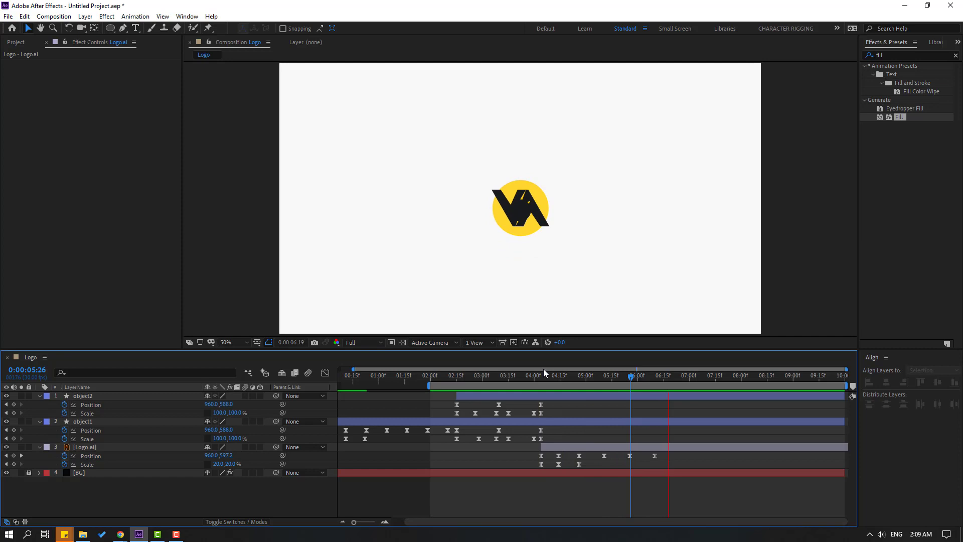
Shift the logo layer slightly earlier so it appears where the balls meet at 4:00.
left_click_drag(540, 374, 540, 389)
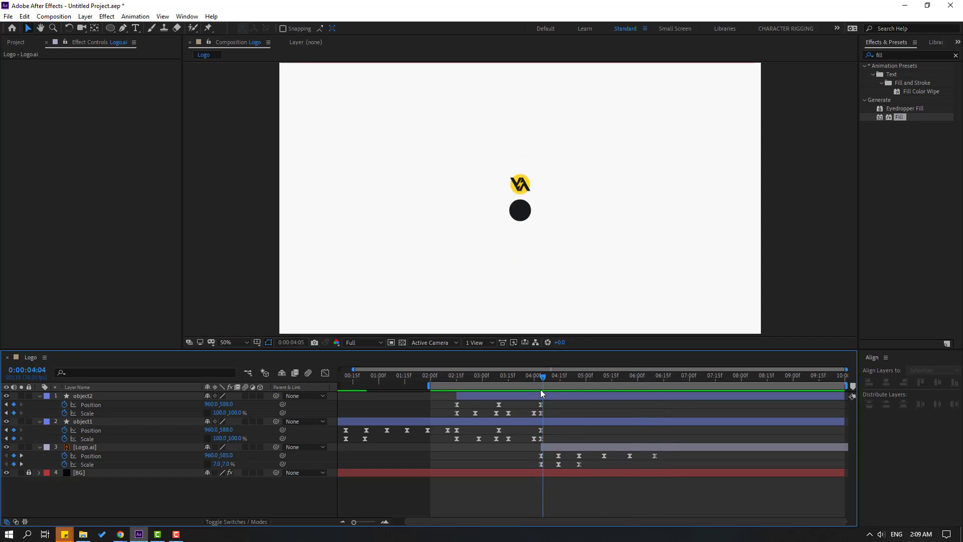
left_click(102, 445)
left_click_drag(550, 450, 543, 432)
mouse_move(520, 375)
left_mouse_down()
mouse_move(546, 375)
mouse_move(537, 375)
left_mouse_up()
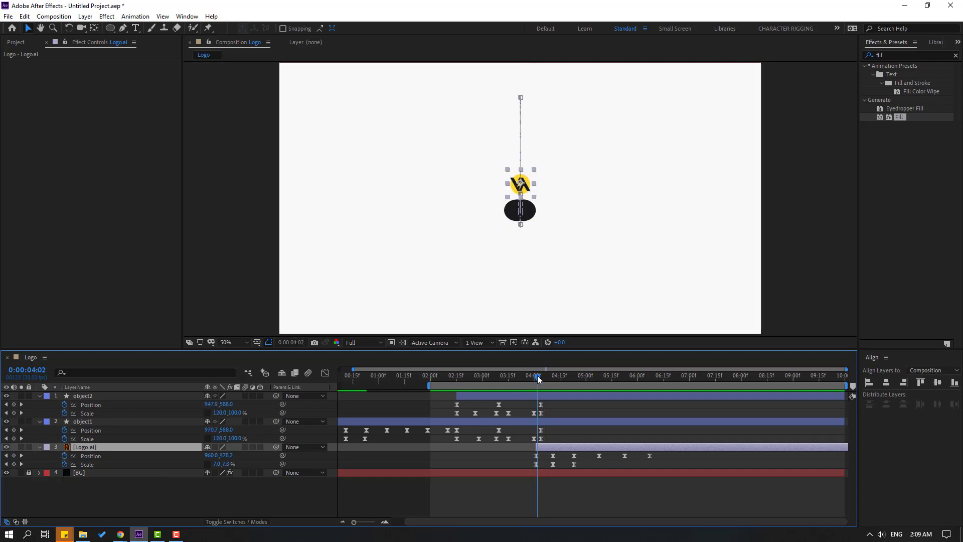
key("space")
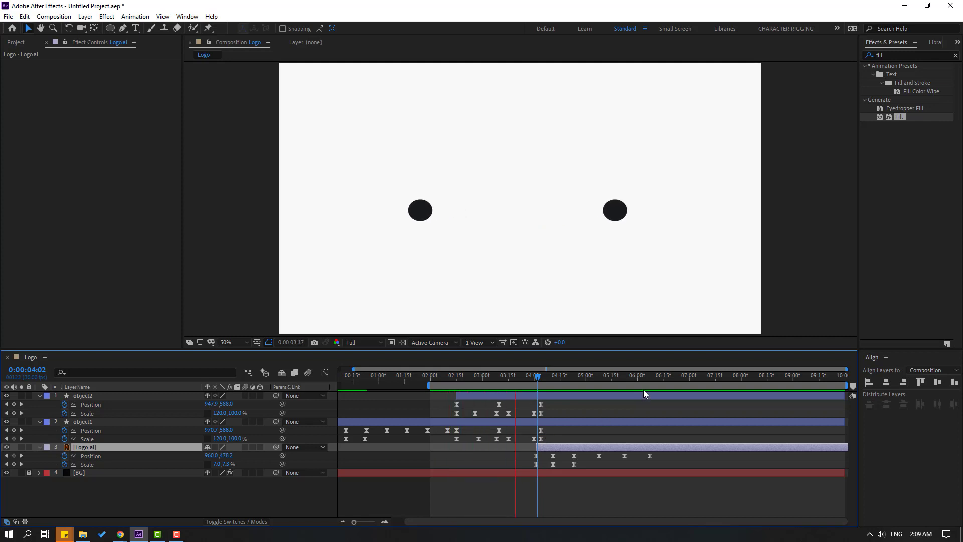
key("space")
Split the object1 and object2 ball layers at 4:01 and delete their tail parts.
mouse_move(537, 375)
left_mouse_down()
mouse_move(526, 375)
mouse_move(534, 374)
left_mouse_up()
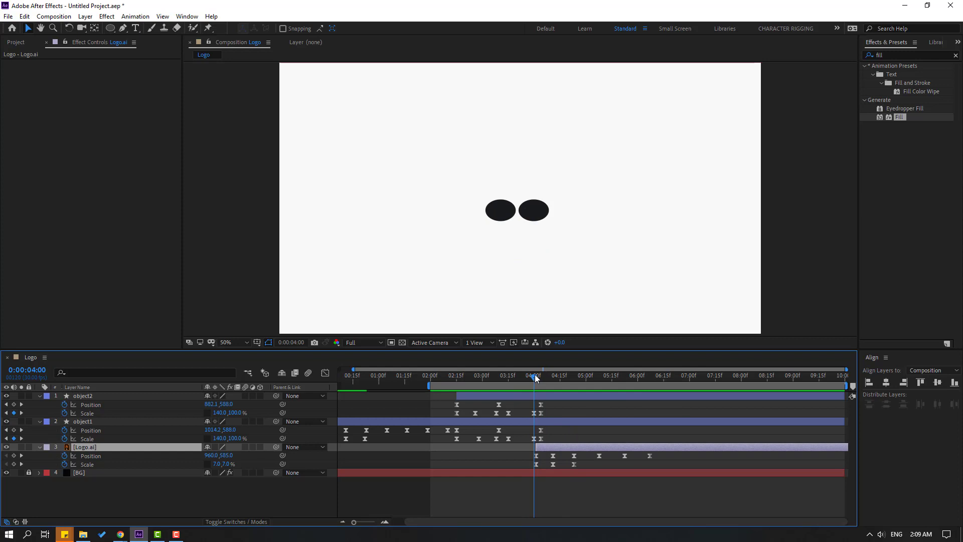
left_click(110, 421)
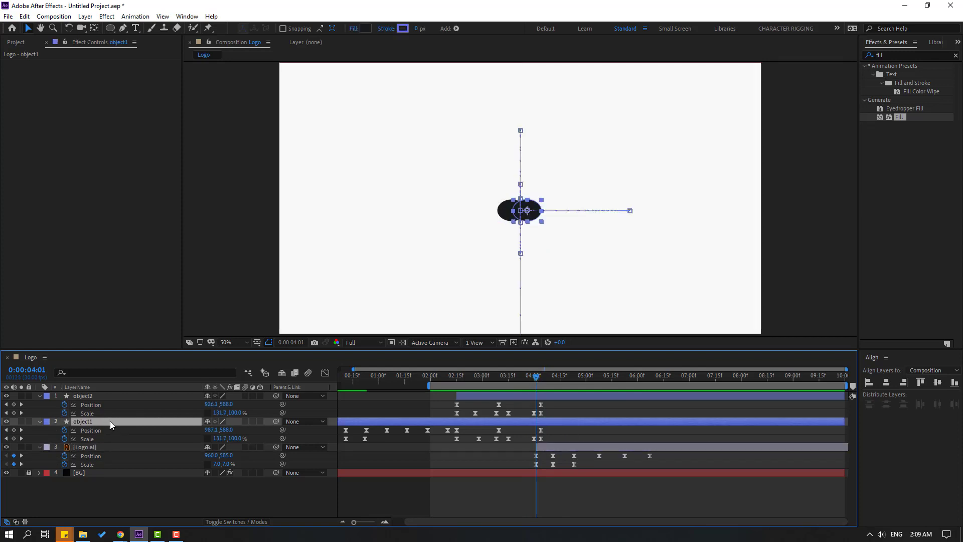
left_click(83, 396, "shift")
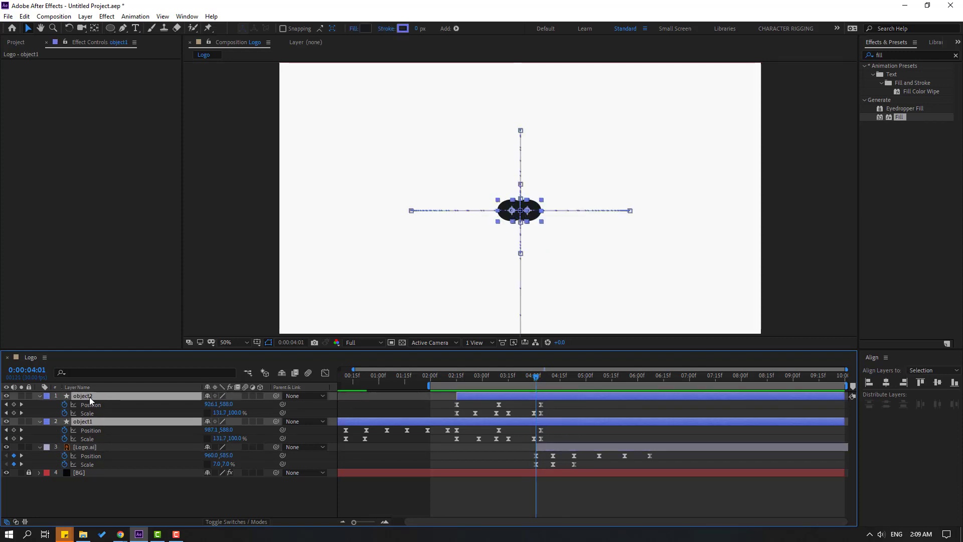
left_click(24, 16)
left_click(44, 158)
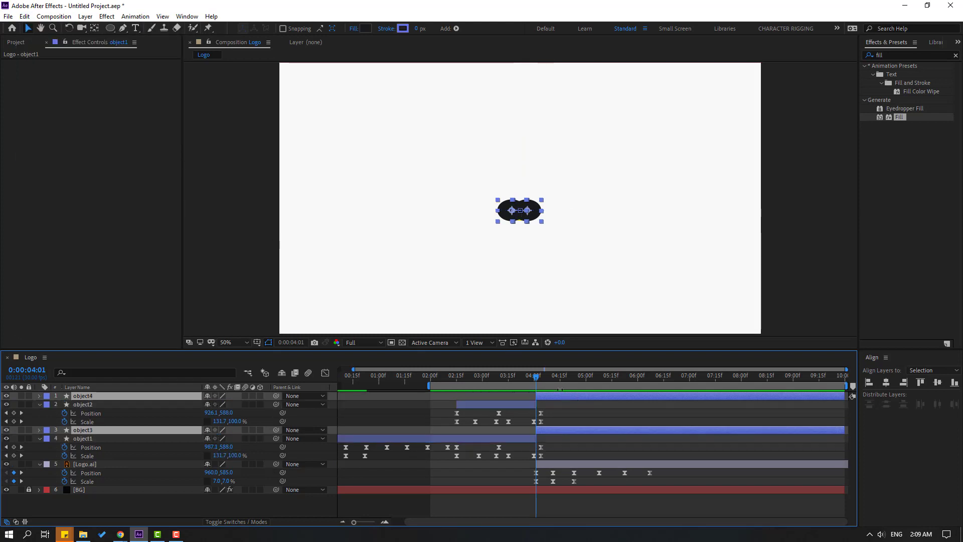
key("Delete")
key("space")
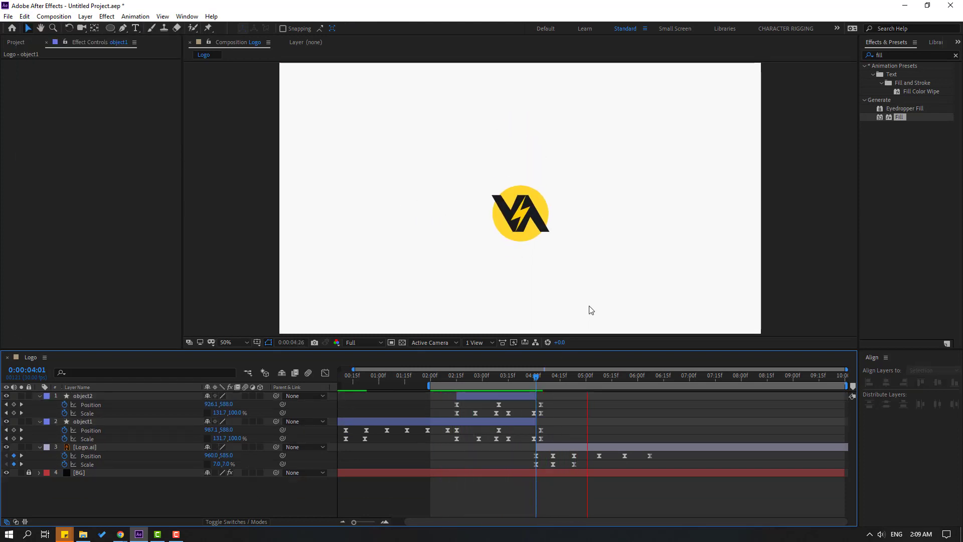
left_click(519, 378)
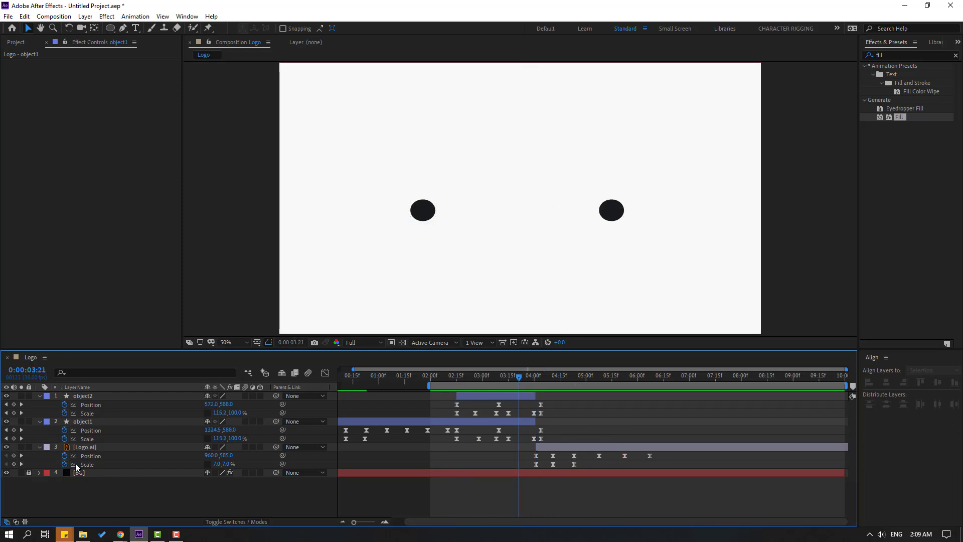
Turn on motion blur for the logo, object1 and object2 layers and preview it.
left_click(83, 449)
left_click(80, 422, "shift")
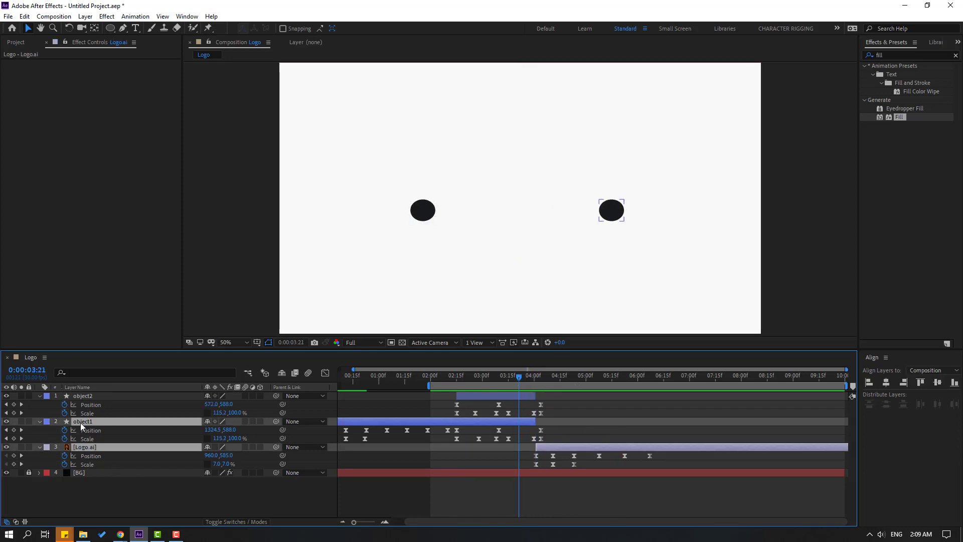
left_click(91, 395, "shift")
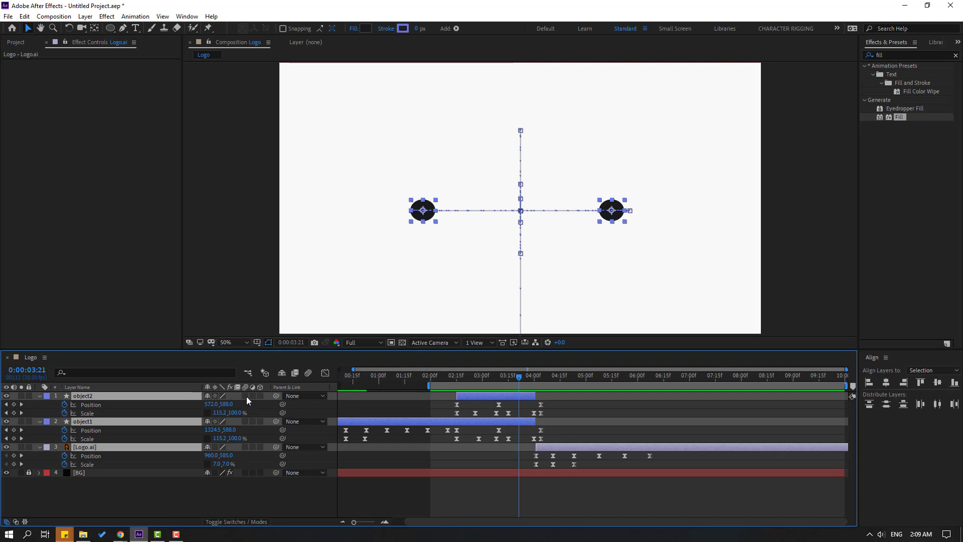
left_click(246, 396)
key("space")
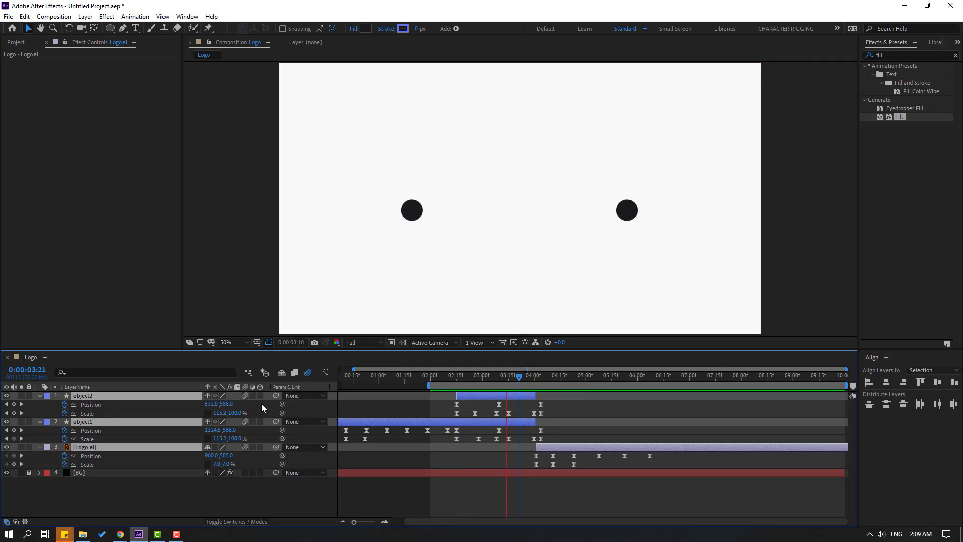
key("space")
Extend the work area to start at 0:00 and preview the whole animation.
left_click_drag(591, 374, 657, 384)
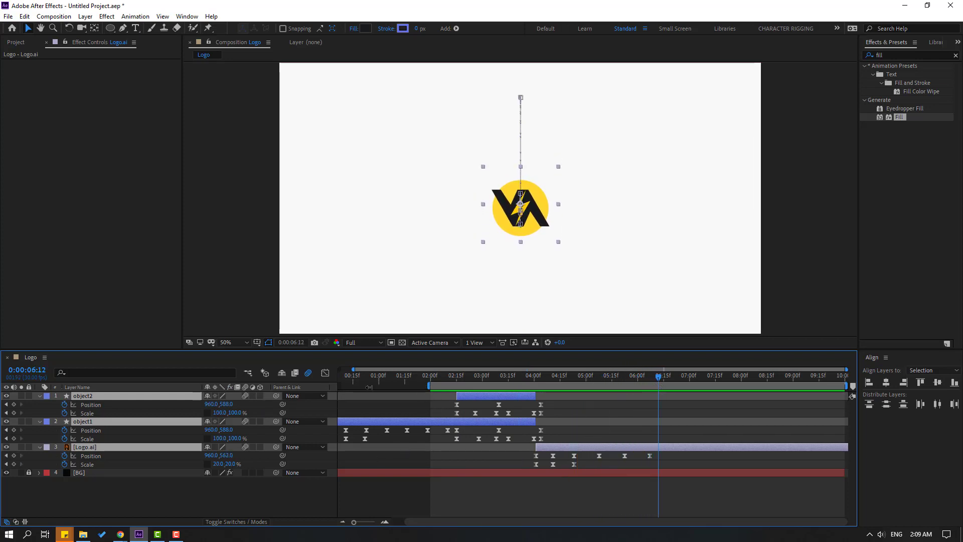
left_click_drag(368, 387, 341, 387)
left_click_drag(598, 384, 677, 384)
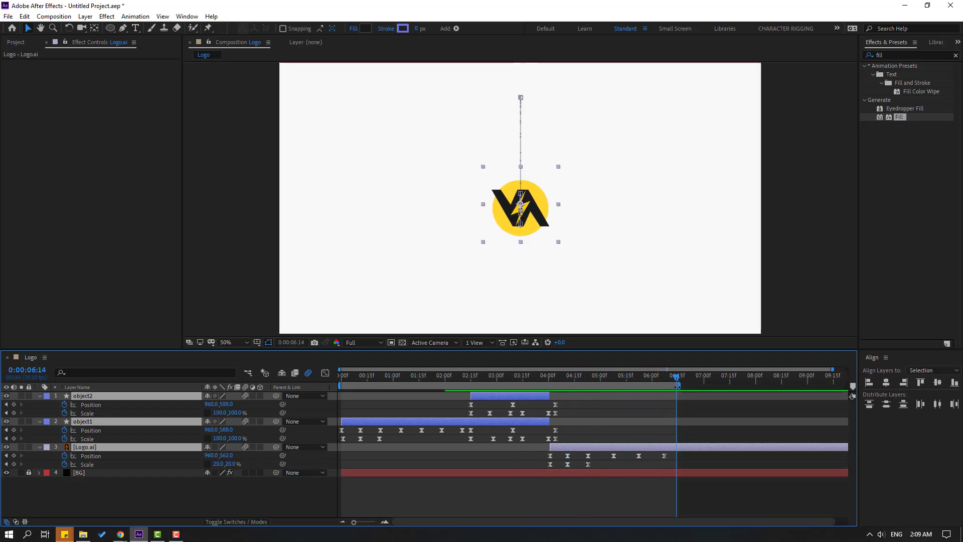
key("space")
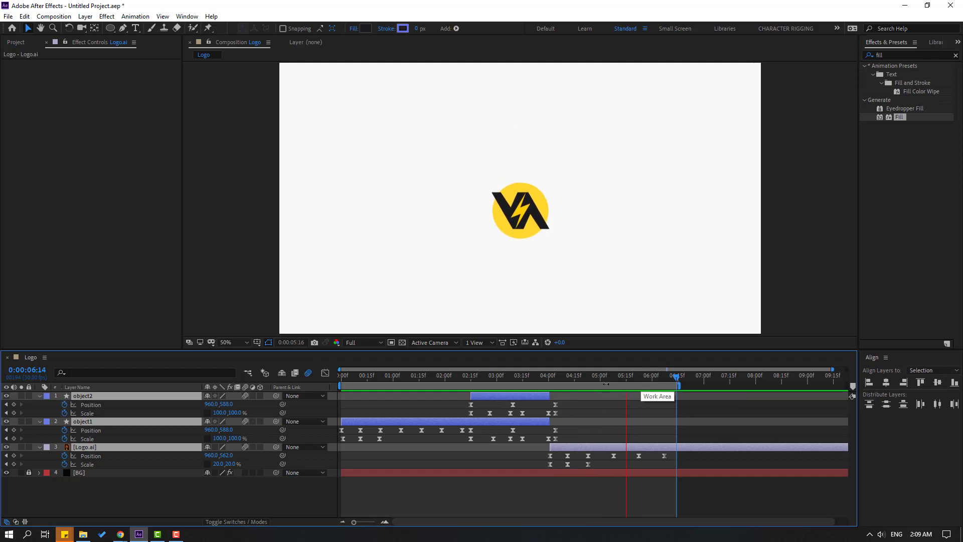
left_click_drag(581, 375, 544, 375)
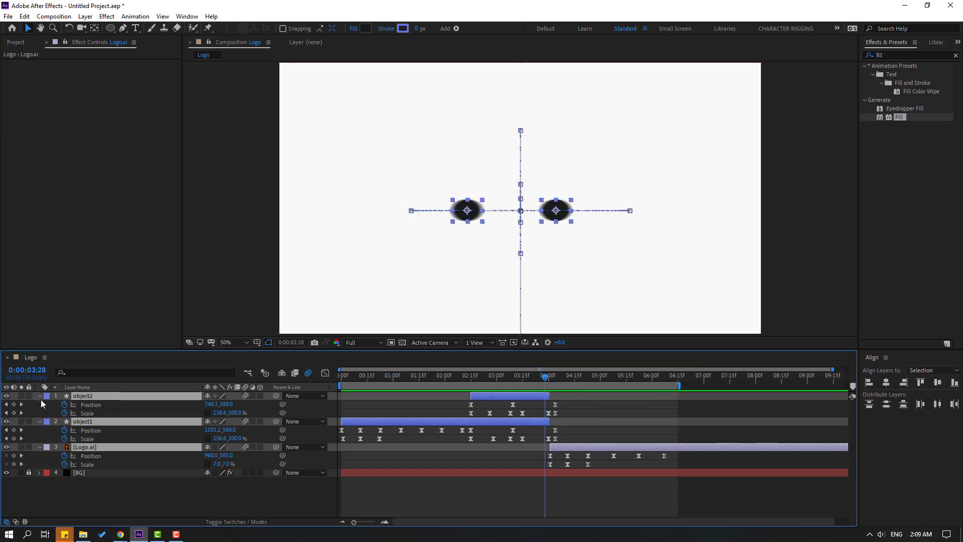
Collapse the open keyframe properties with U and move the playhead to 4:01.
key("u")
left_click(139, 492)
left_click(456, 376)
left_click_drag(454, 377, 550, 375)
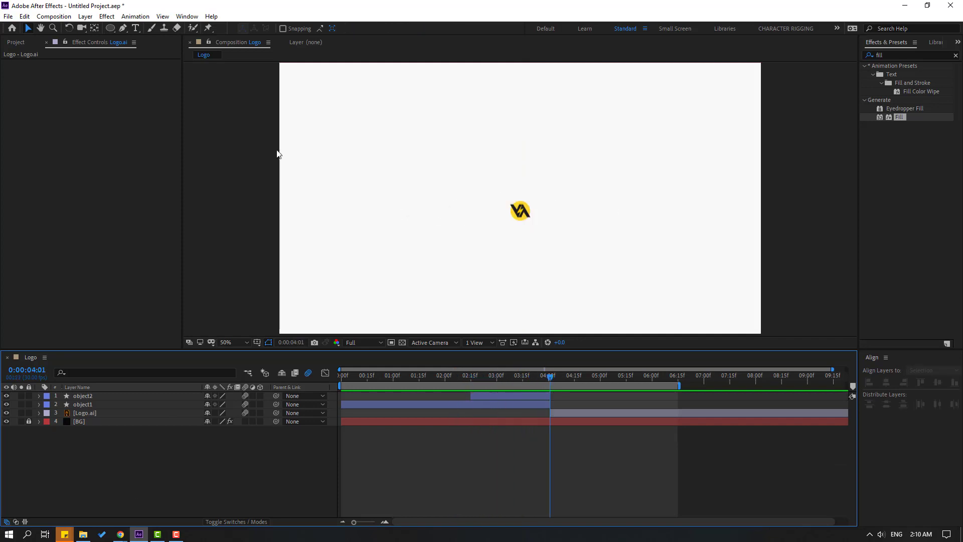
Open the Animation Composer 3 panel and position it beside the composition.
left_click(188, 17)
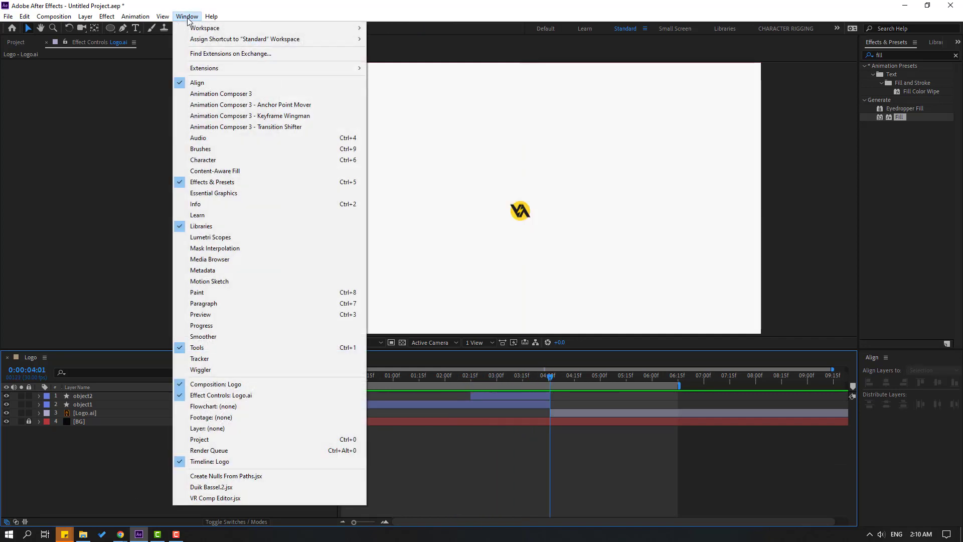
left_click(257, 95)
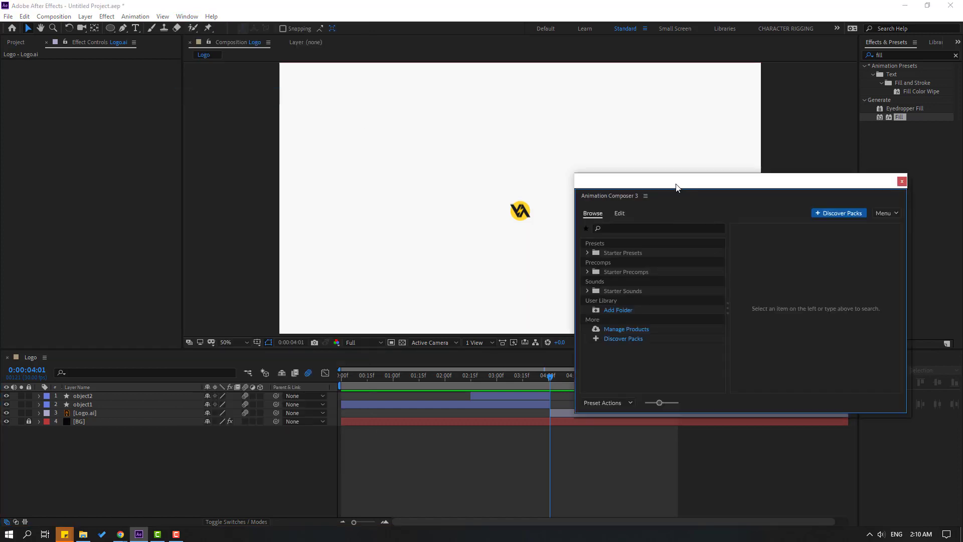
left_click_drag(675, 187, 660, 188)
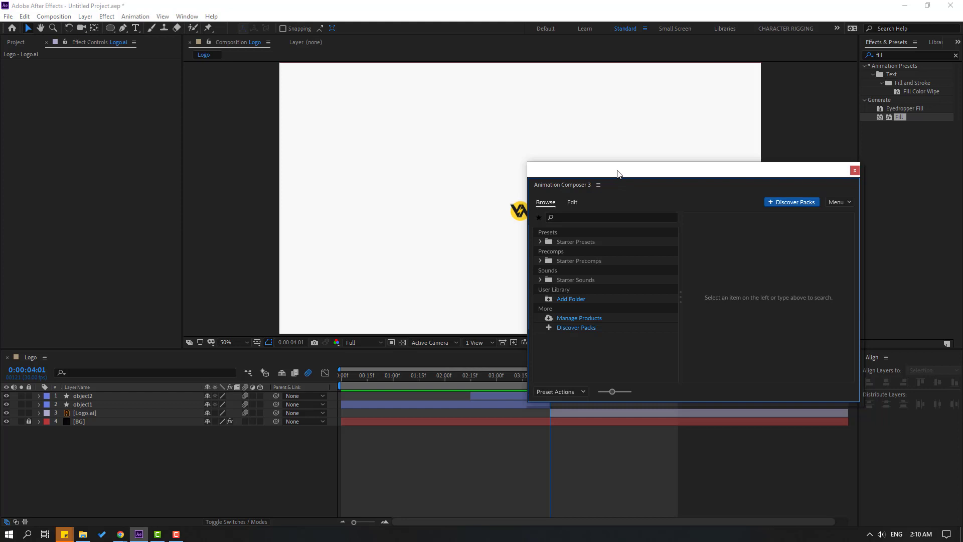
left_click_drag(570, 174, 658, 143)
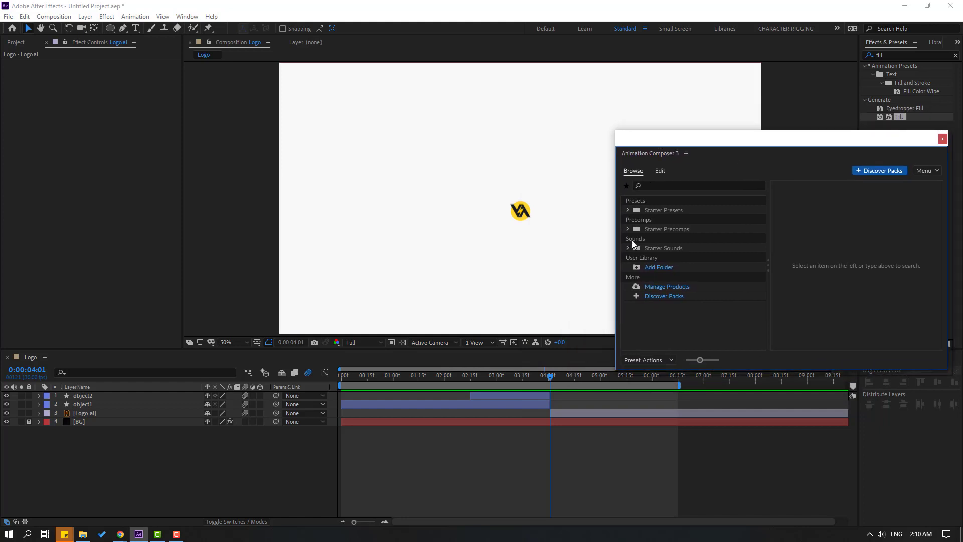
Add Particle Fireworks from Starter Precomps > Shape Elements to the composition.
left_click(628, 229)
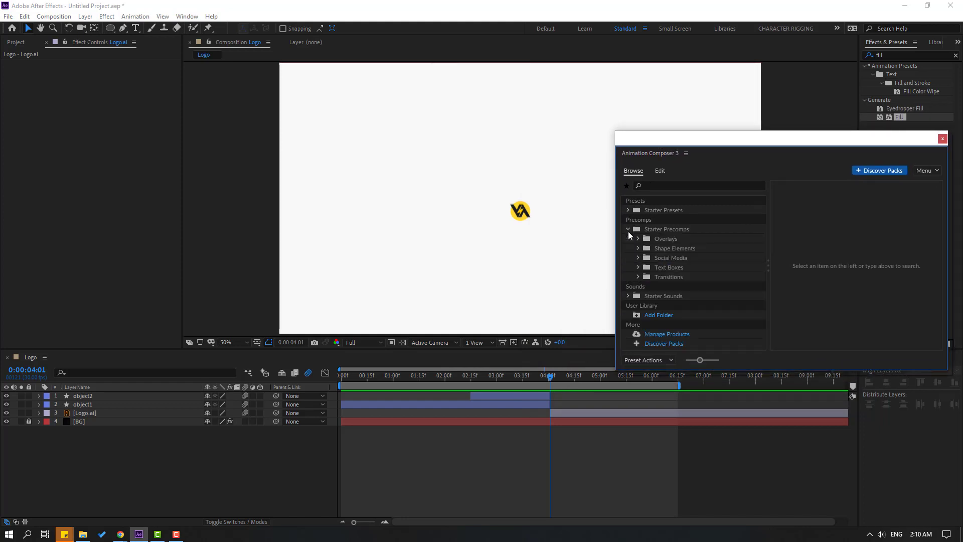
left_click(637, 248)
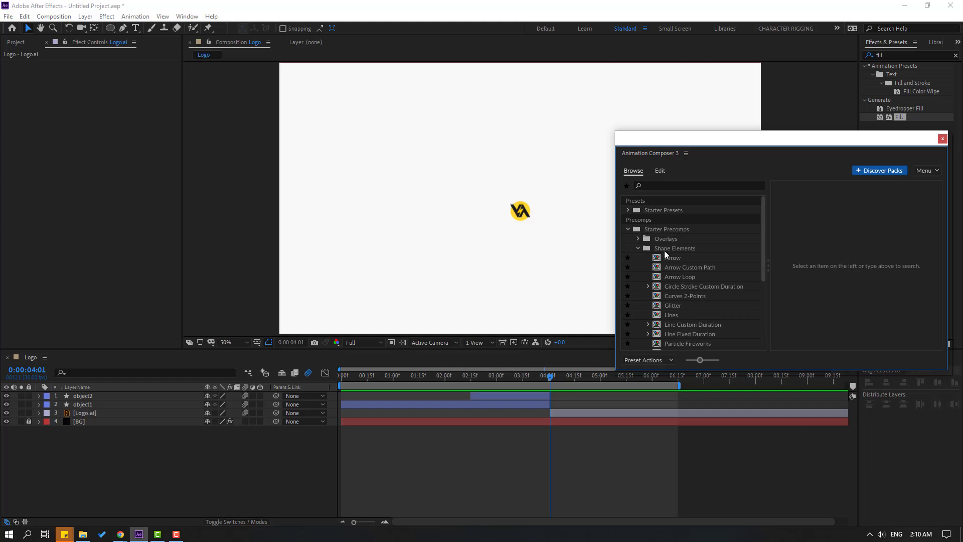
left_click_drag(776, 145, 656, 99)
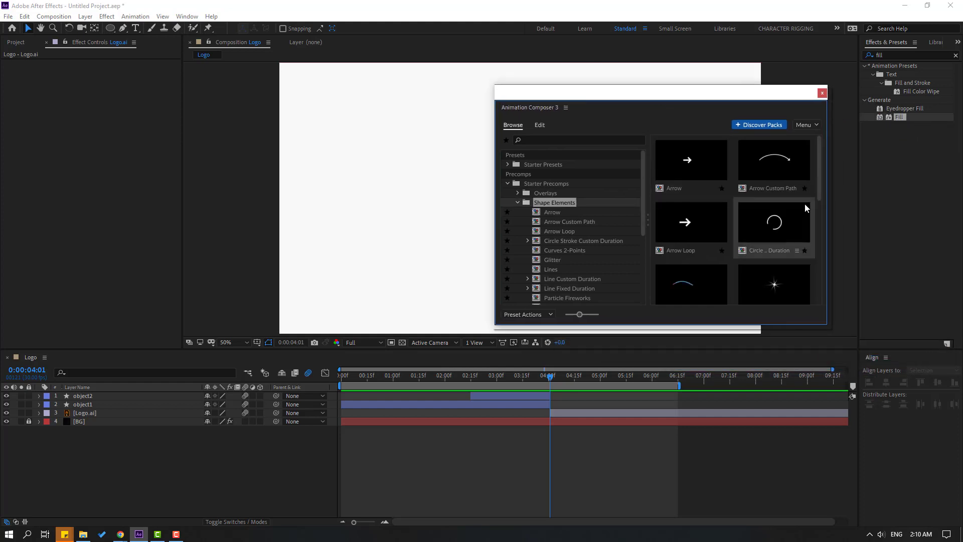
left_click_drag(818, 182, 813, 257)
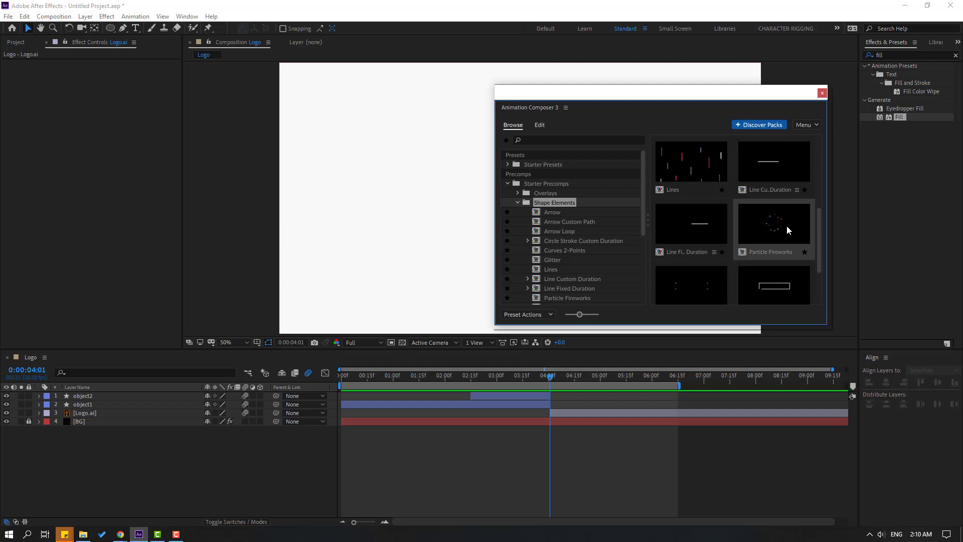
left_click(763, 227)
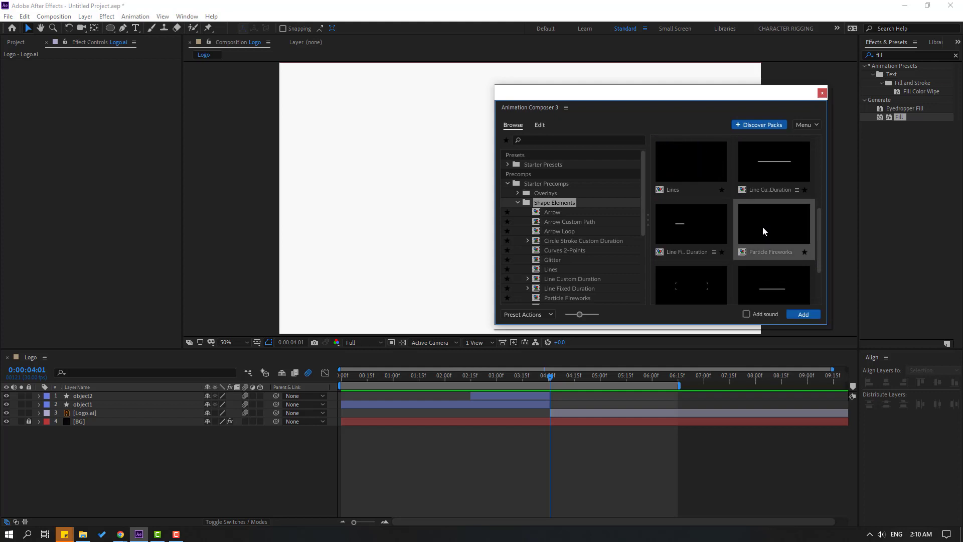
left_click(801, 314)
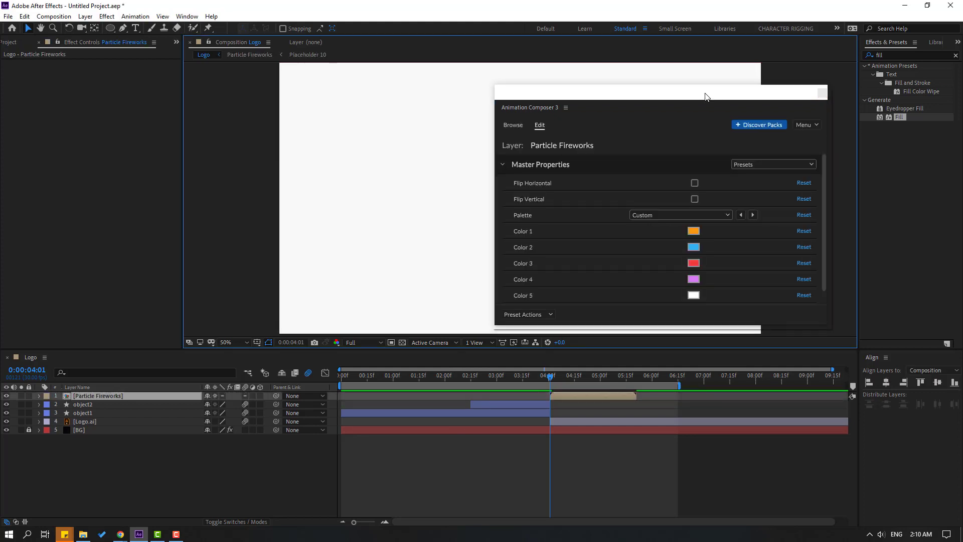
Make the fireworks burst start slightly earlier, around 4:01.
left_click_drag(700, 95, 766, 490)
left_click_drag(546, 374, 549, 396)
left_click(566, 374)
left_click_drag(663, 487, 702, 168)
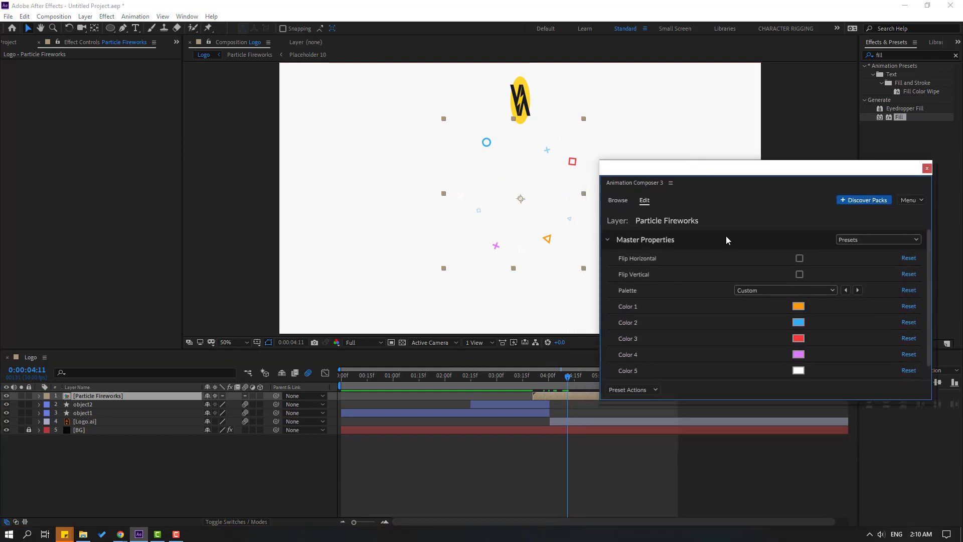
Set fireworks Color 1 to the logo's yellow and Color 2 to its dark colour.
left_click(798, 306)
left_click(582, 371)
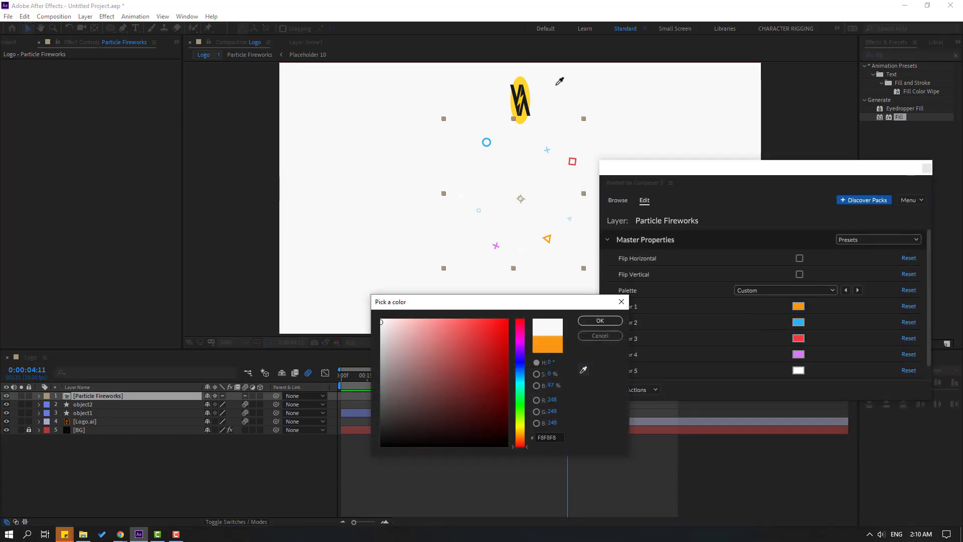
left_click(531, 89)
left_click(600, 320)
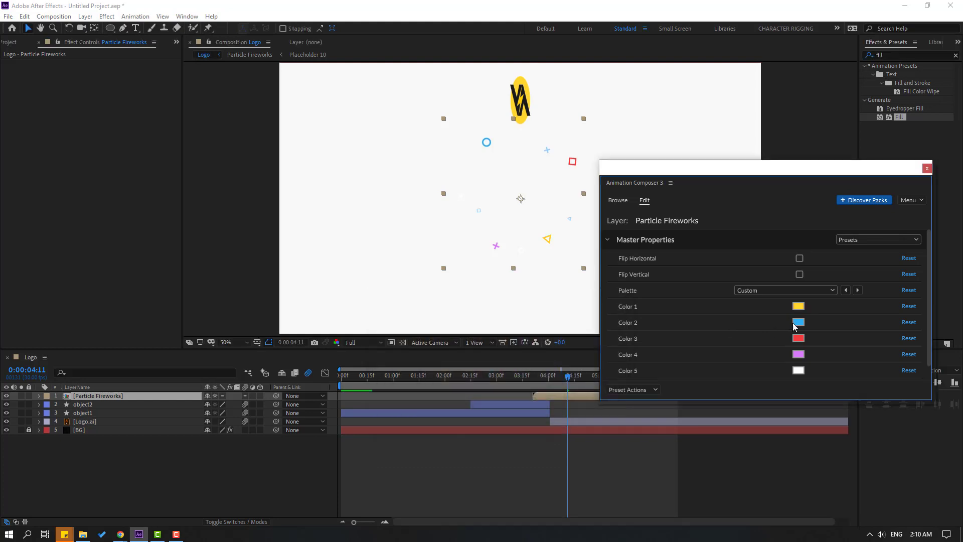
left_click(802, 323)
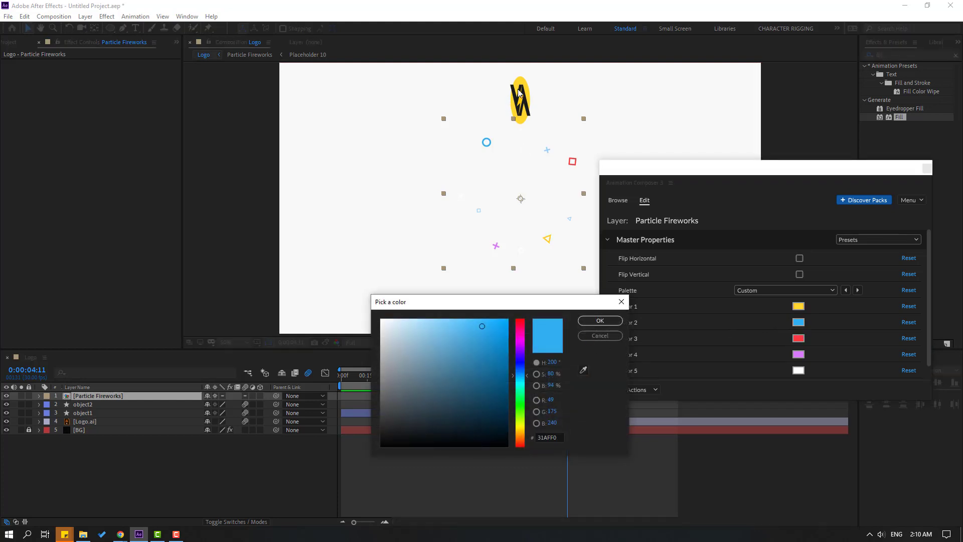
left_click(583, 370)
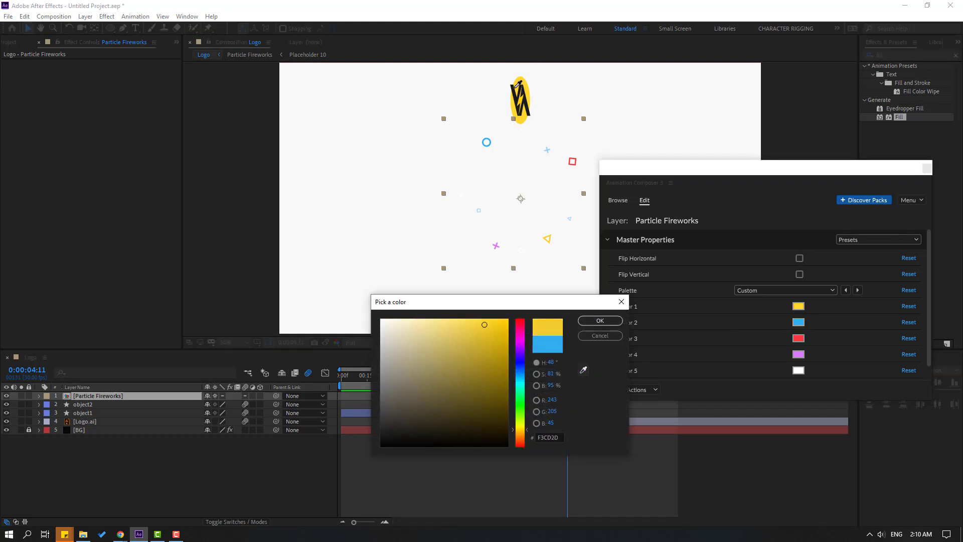
left_click(599, 320)
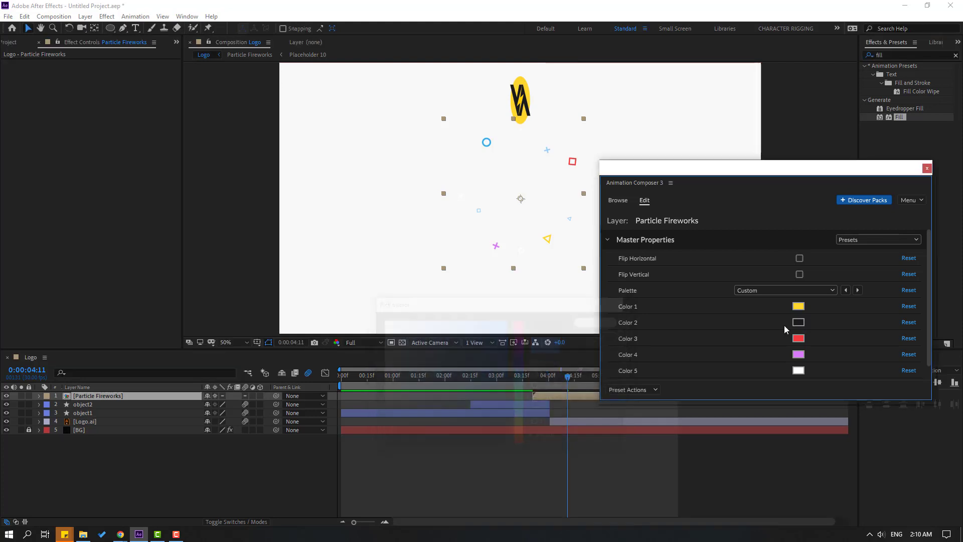
Set fireworks Color 3 to yellow and Color 4 to the dark colour.
left_click(798, 337)
left_click(583, 370)
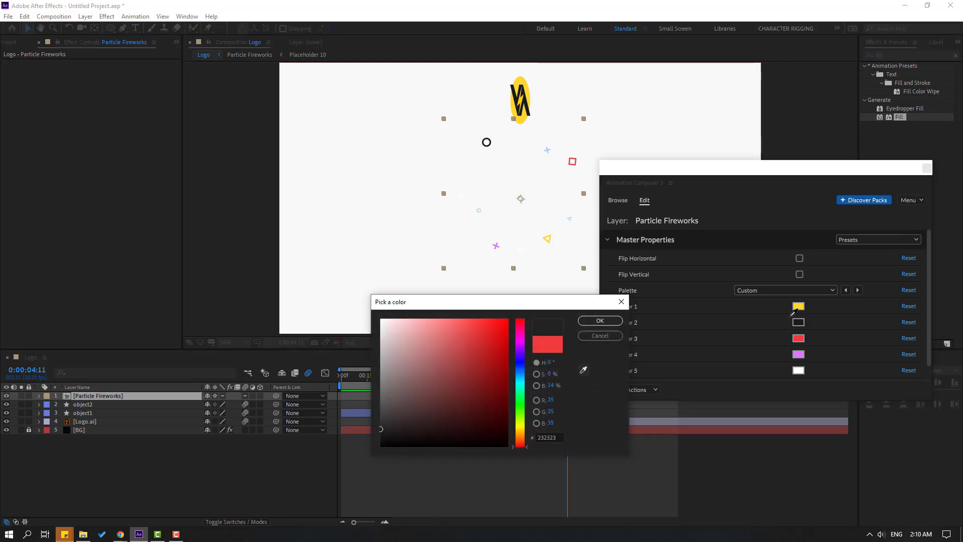
left_click(599, 321)
left_click(797, 354)
left_click(583, 370)
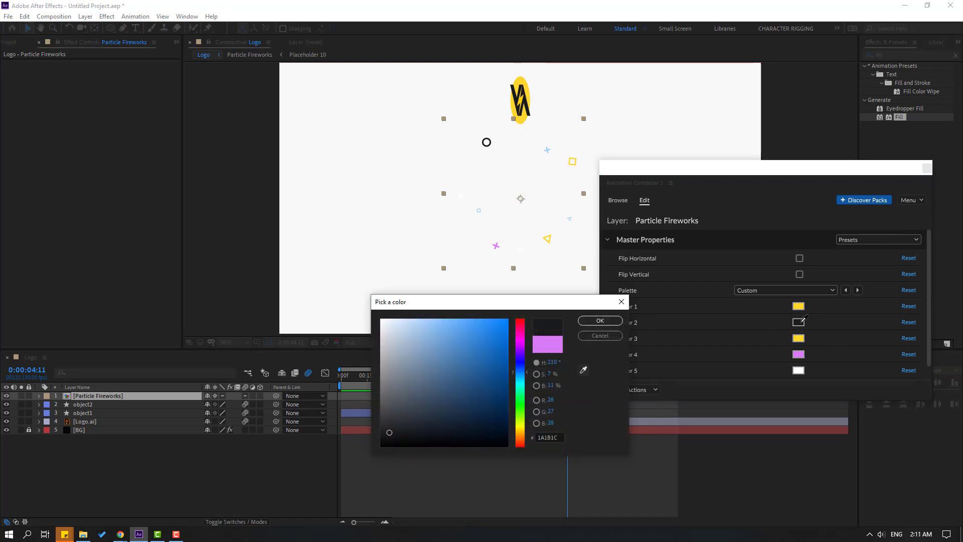
left_click(600, 321)
Set Color 5 to yellow and Color 6 to dark, then check colours at 4:08.
scroll(762, 358, "down", 1)
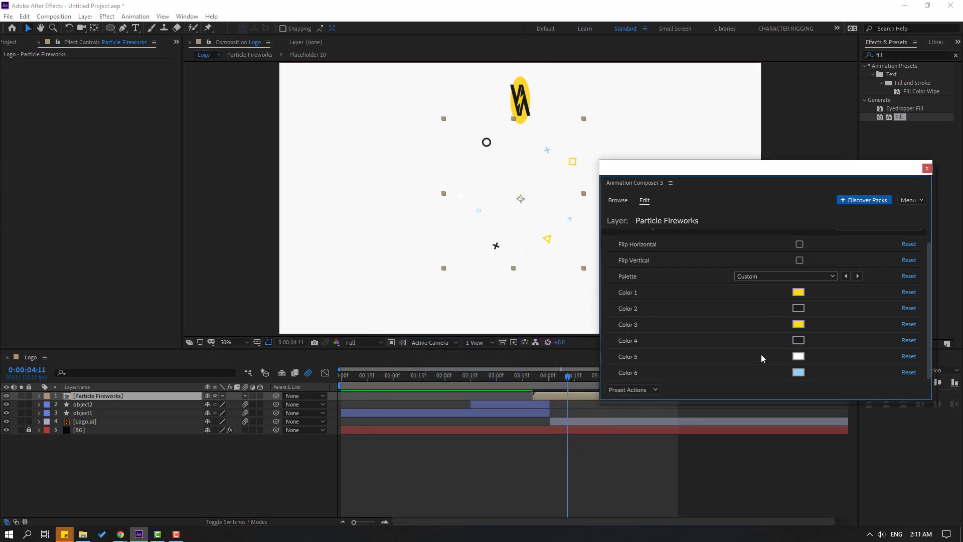
left_click(798, 357)
left_click(583, 370)
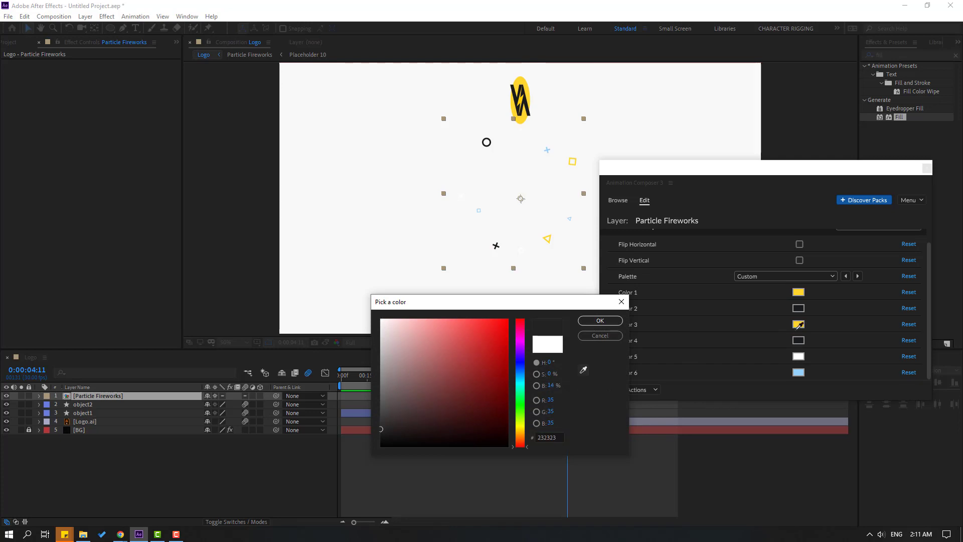
left_click(599, 321)
left_click(798, 373)
left_click(583, 370)
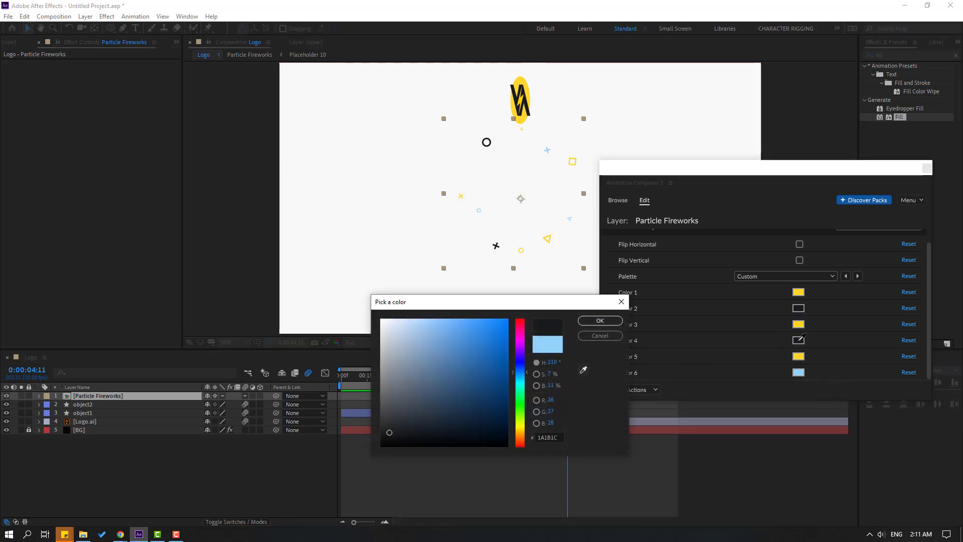
left_click(799, 341)
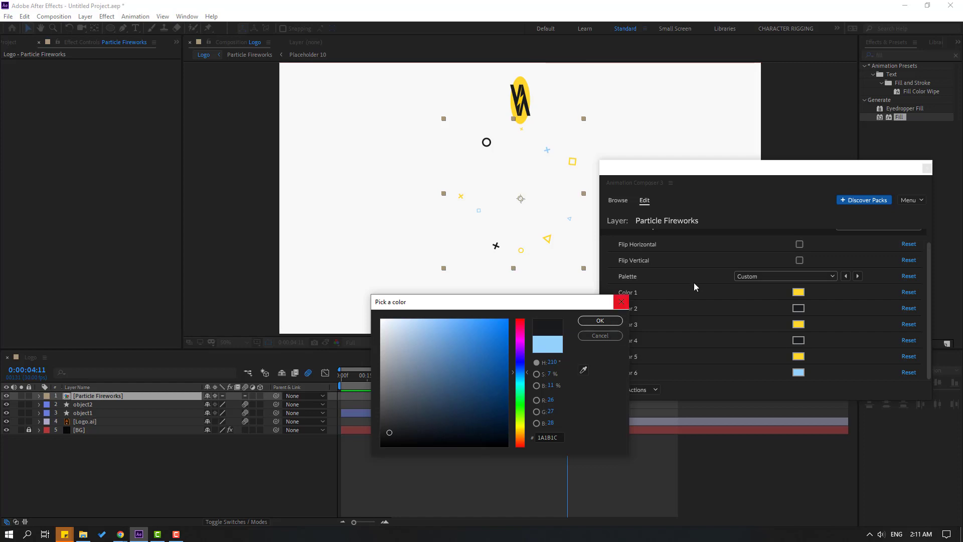
left_click(600, 320)
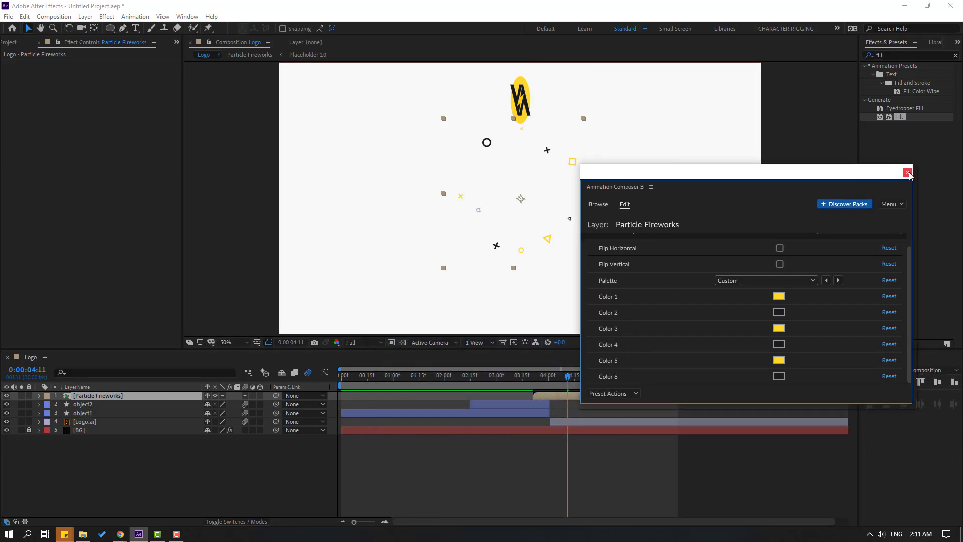
left_click(908, 172)
left_click_drag(515, 375, 549, 395)
Start Particle Fireworks at 3:29, move it just above BG, and preview the burst.
key("bracketleft")
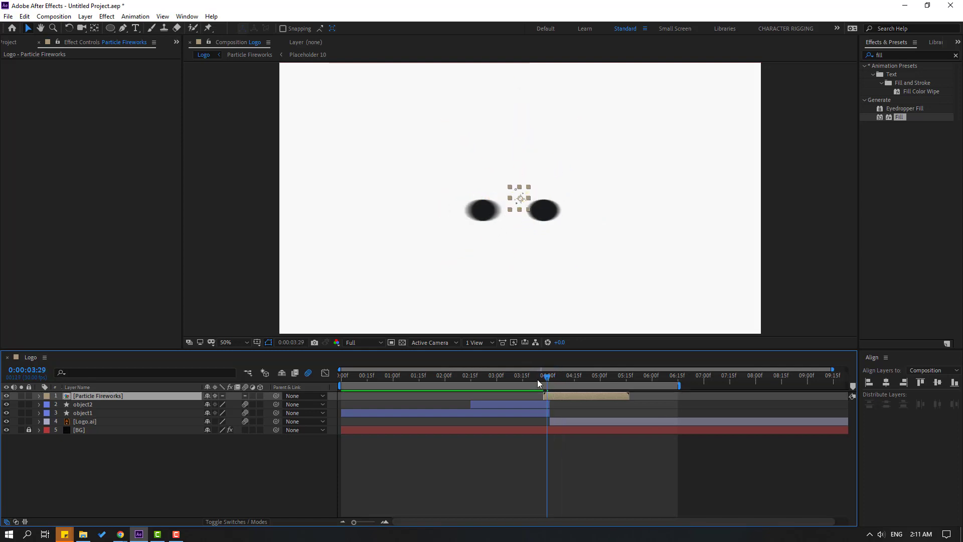
left_click_drag(85, 400, 96, 427)
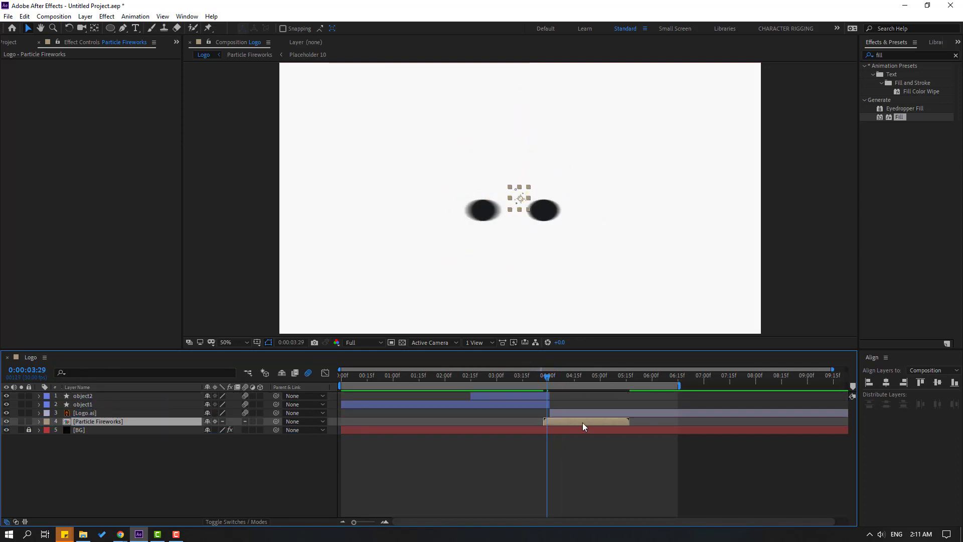
left_click_drag(537, 384, 556, 377)
left_click(621, 487)
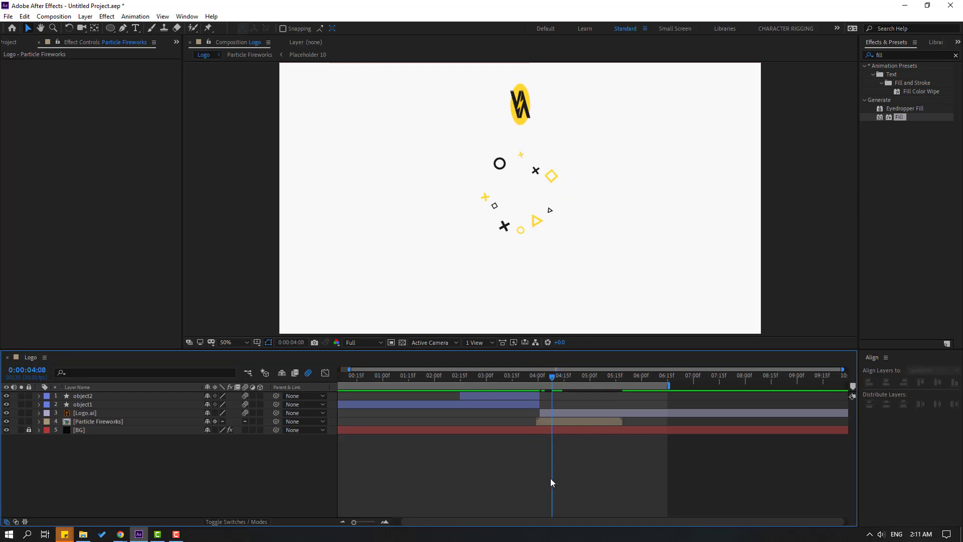
key("space")
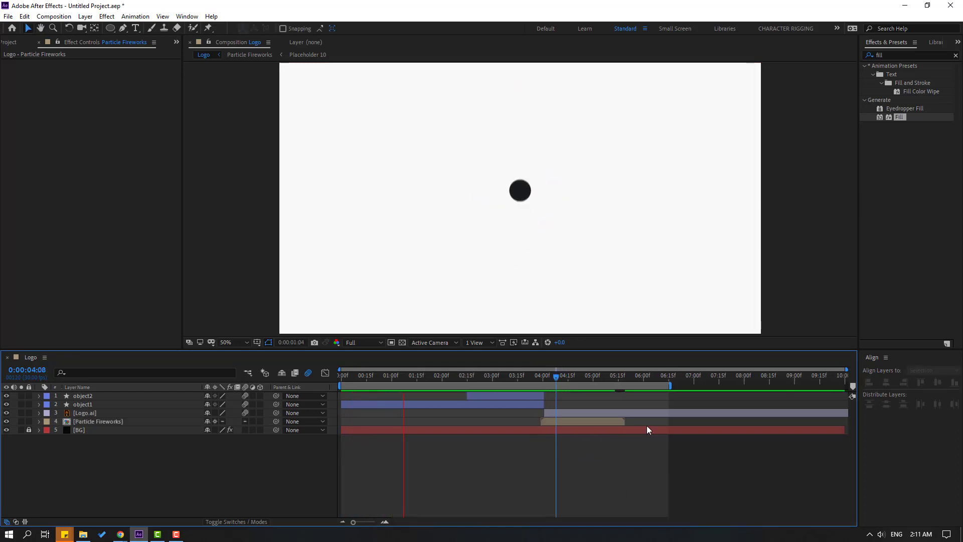